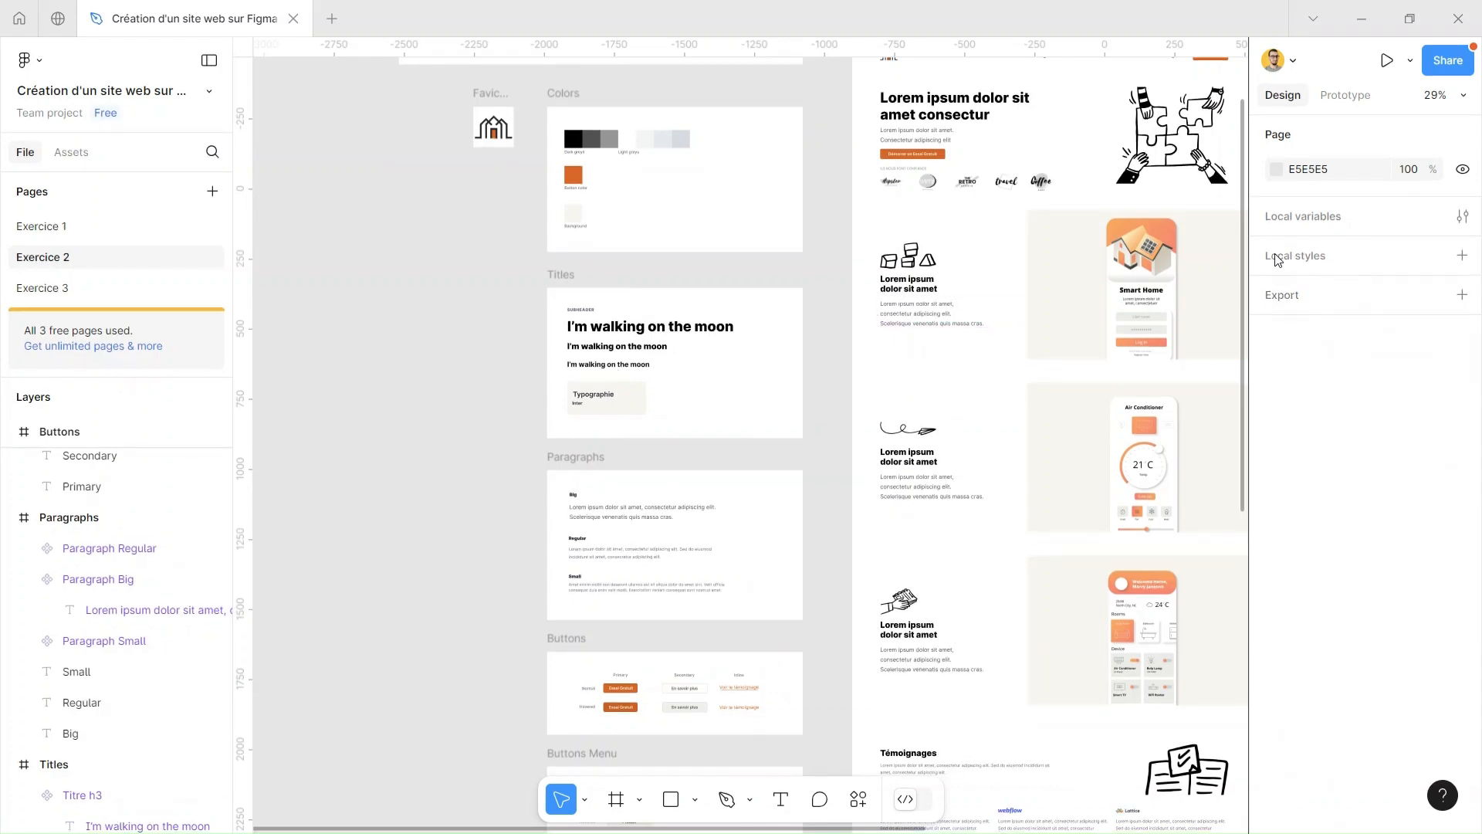
click(1462, 256)
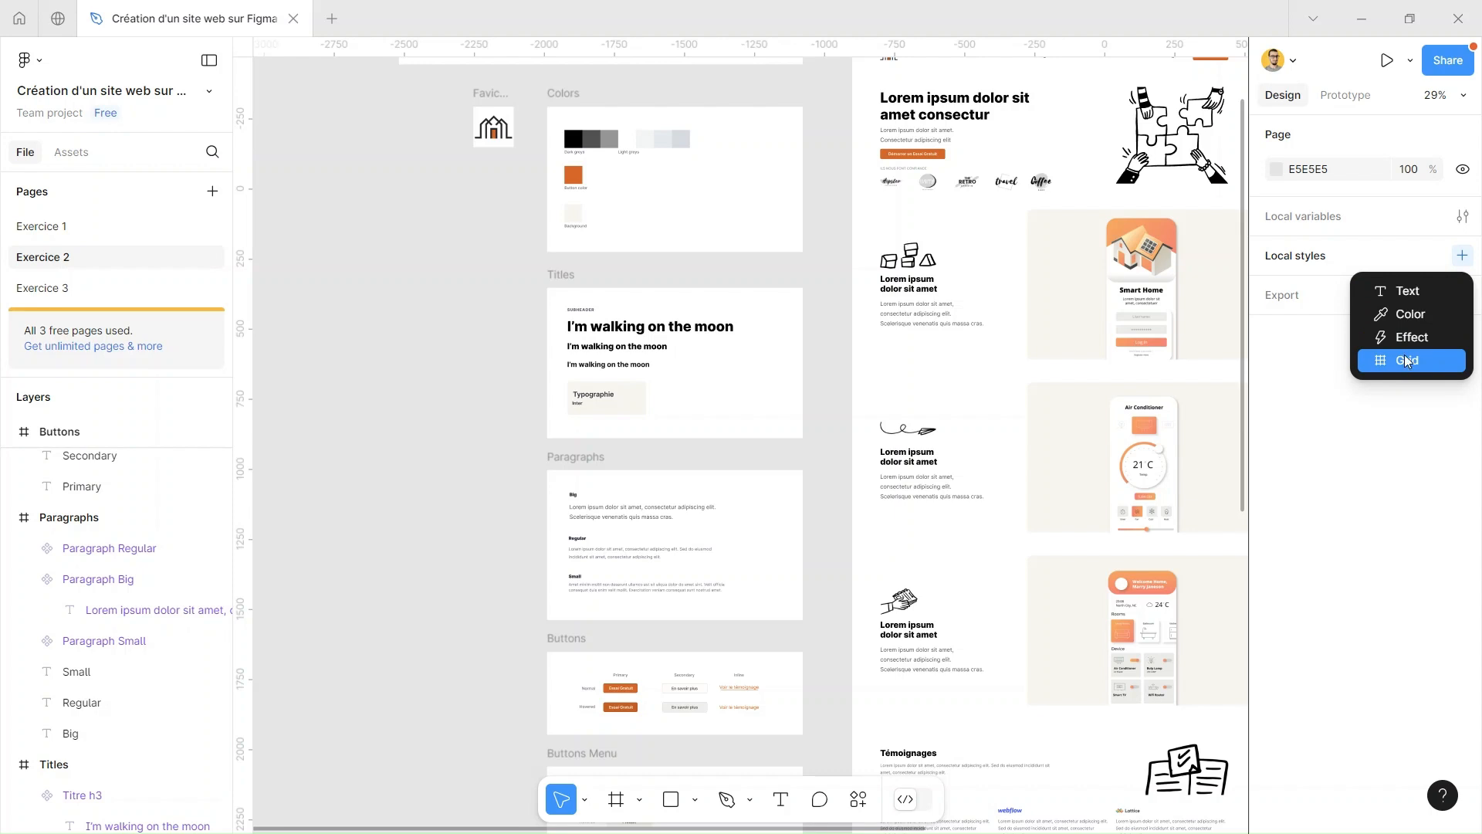
click(1311, 338)
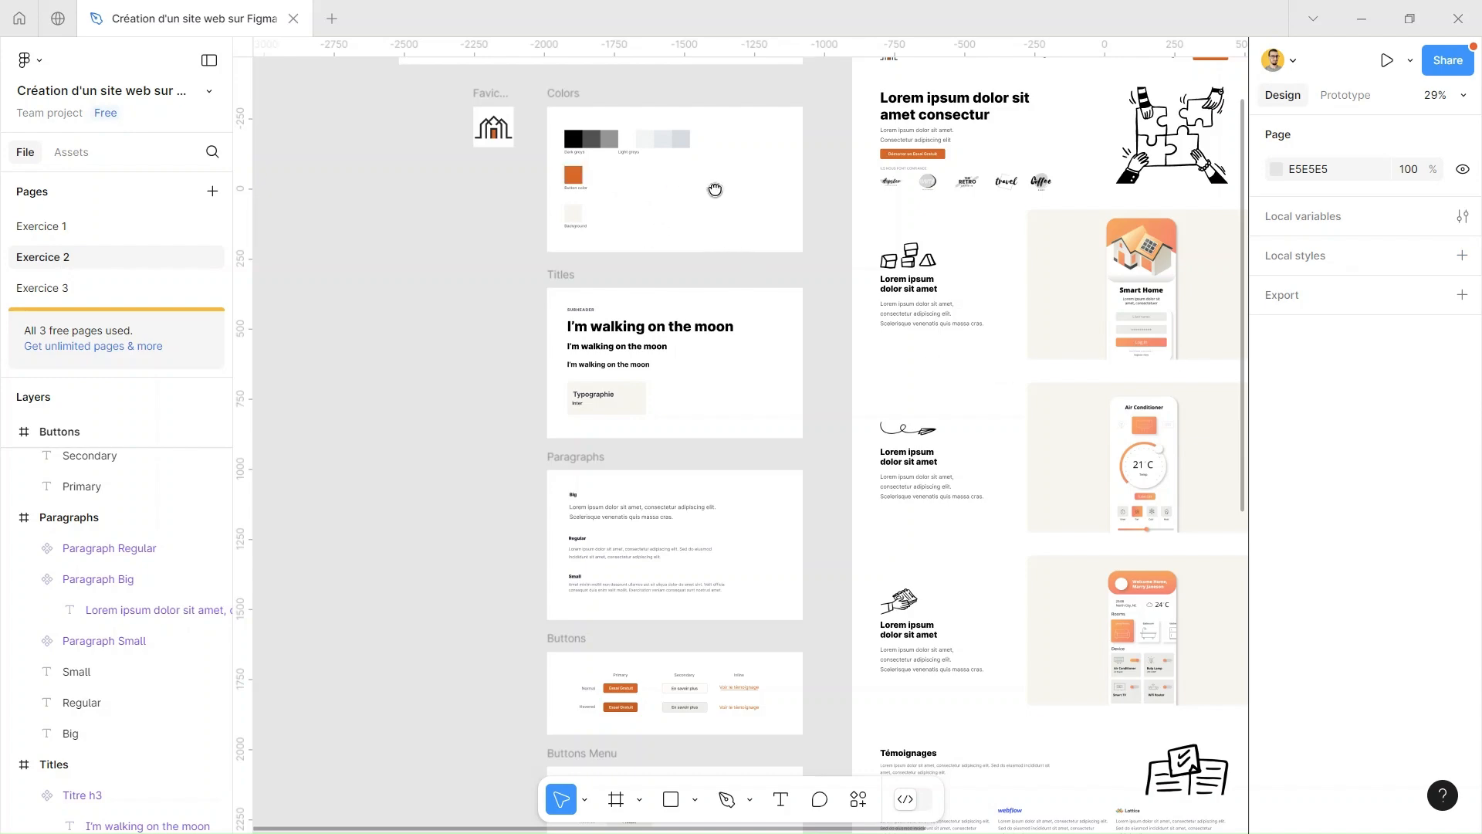
Create a color style named Orange from the fill of the Button color swatch in the Colors frame
scroll(712, 189, up, 3)
scroll(529, 224, up, 5)
scroll(519, 217, up, 5)
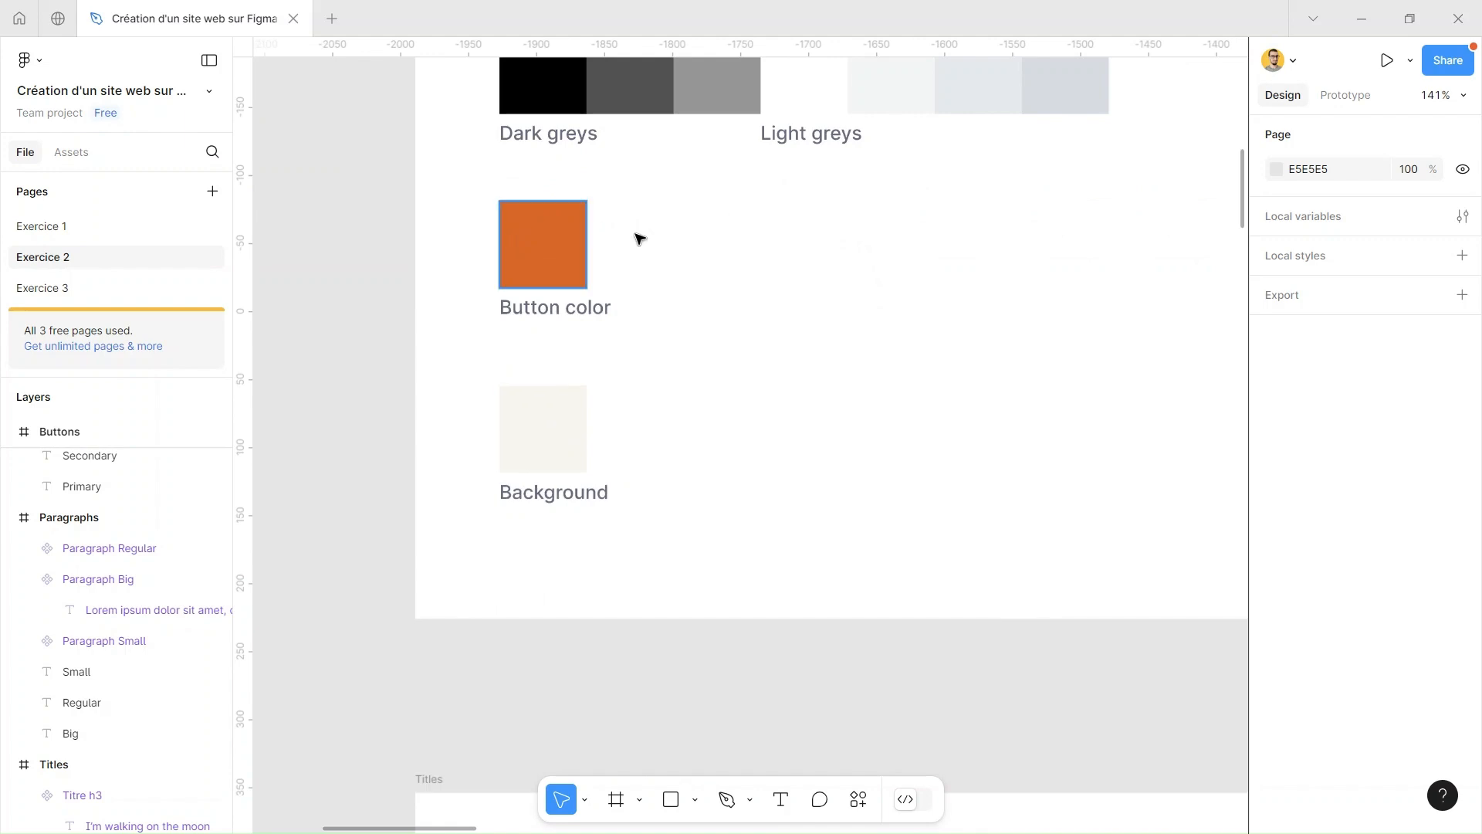
scroll(728, 306, right, 3)
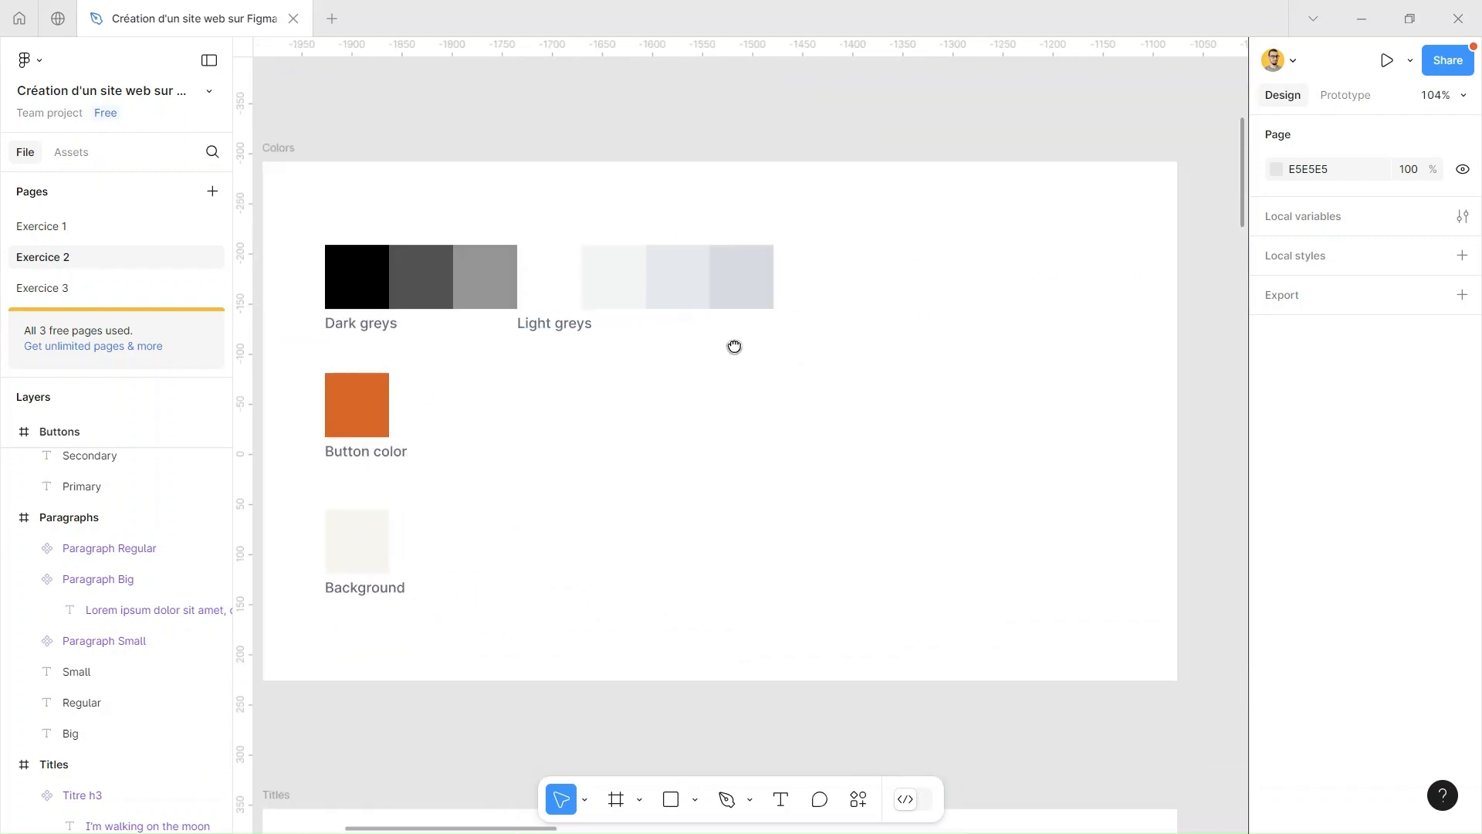
scroll(592, 347, down, 1)
click(383, 384)
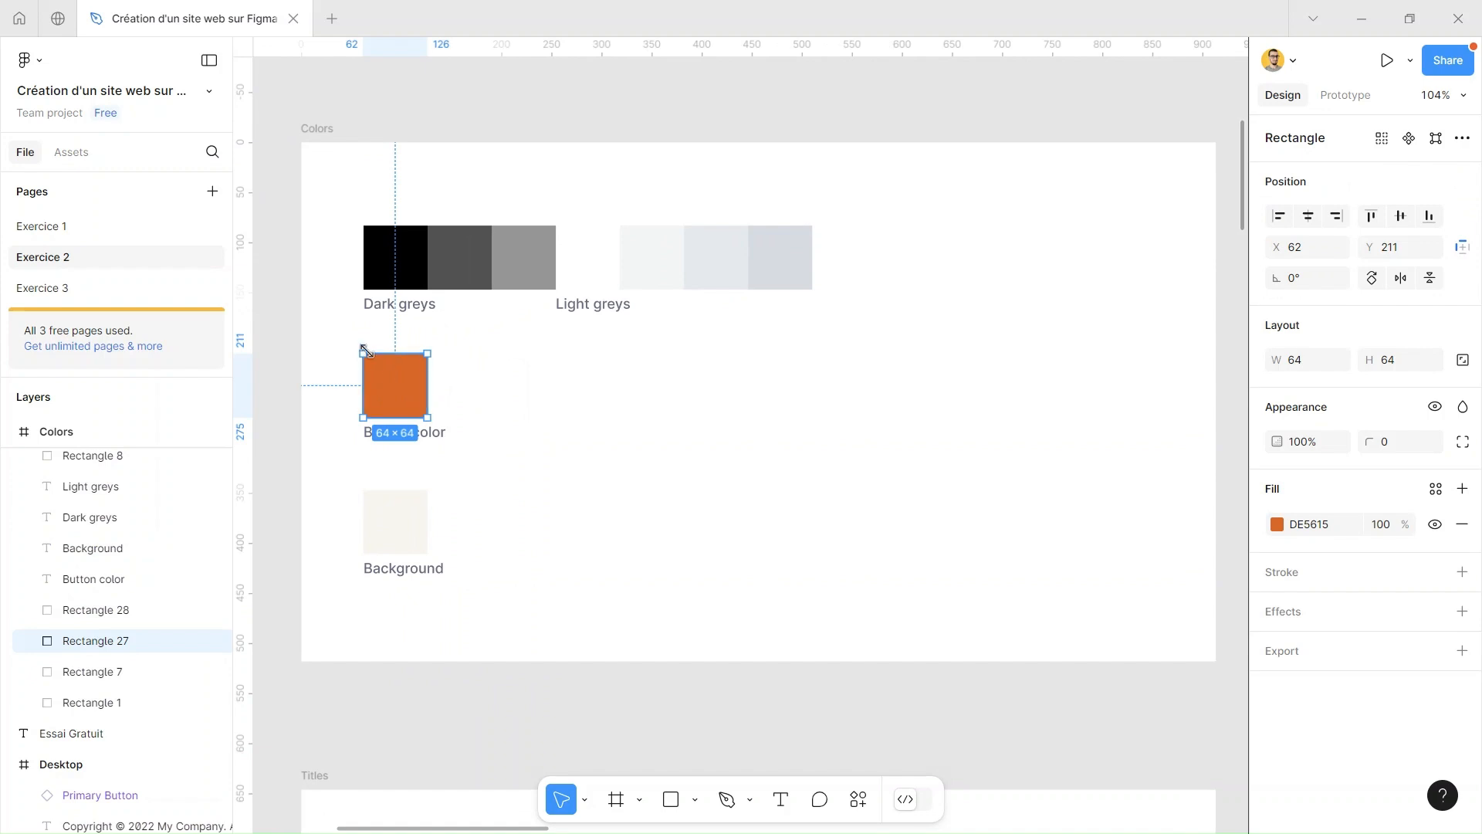
click(1435, 489)
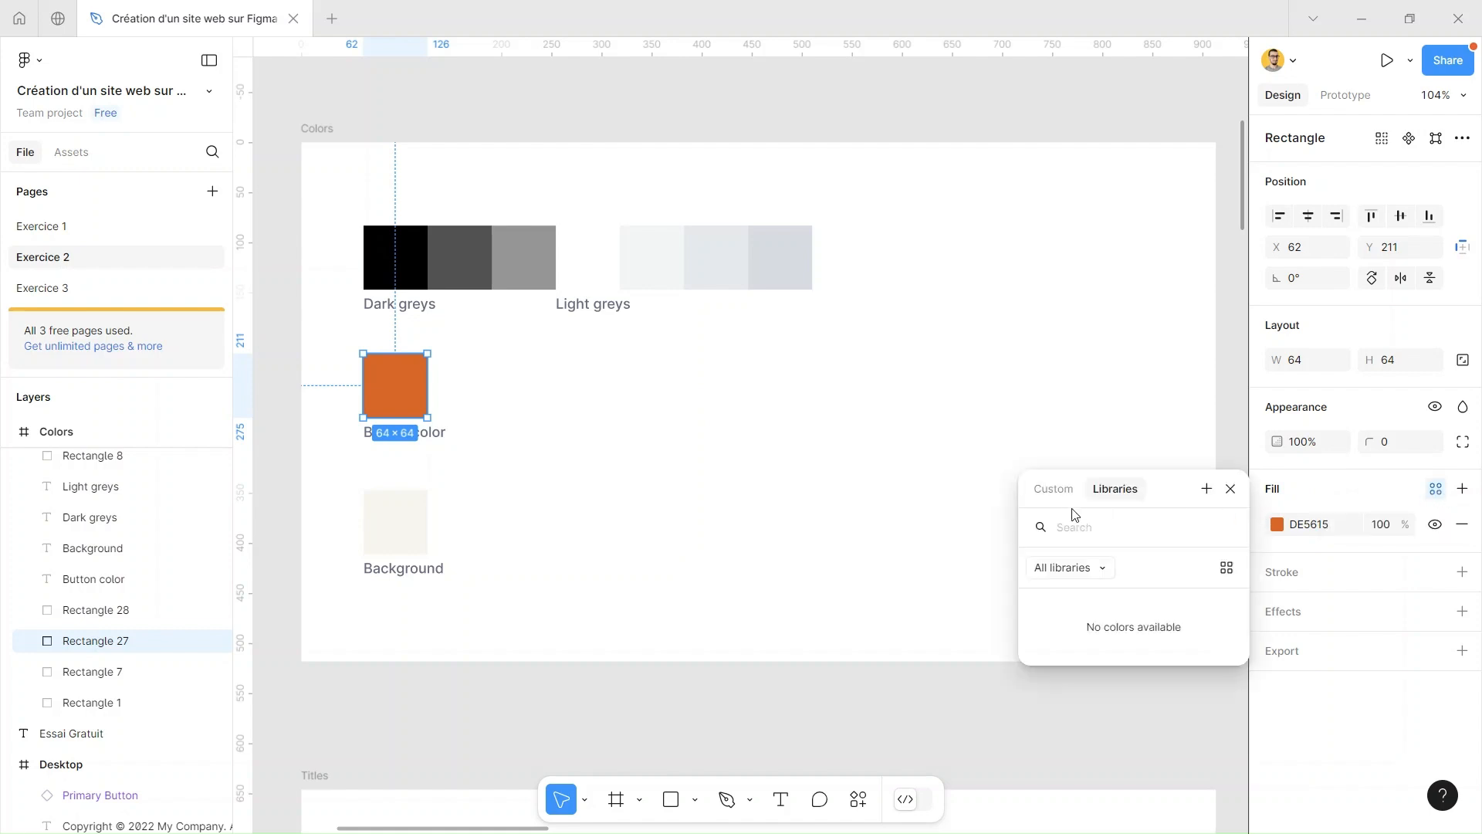
click(1206, 491)
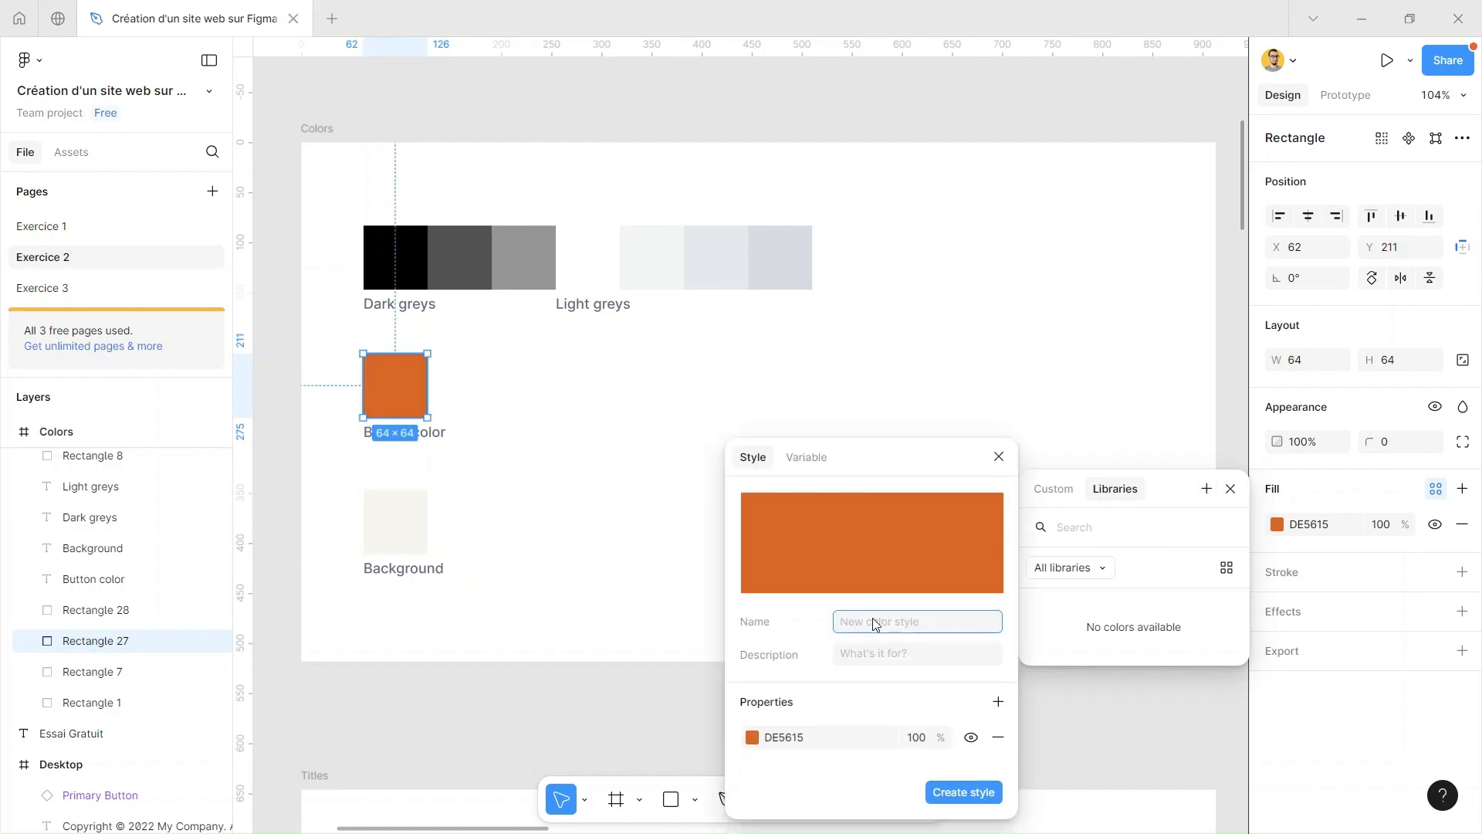
text(Orange)
click(953, 792)
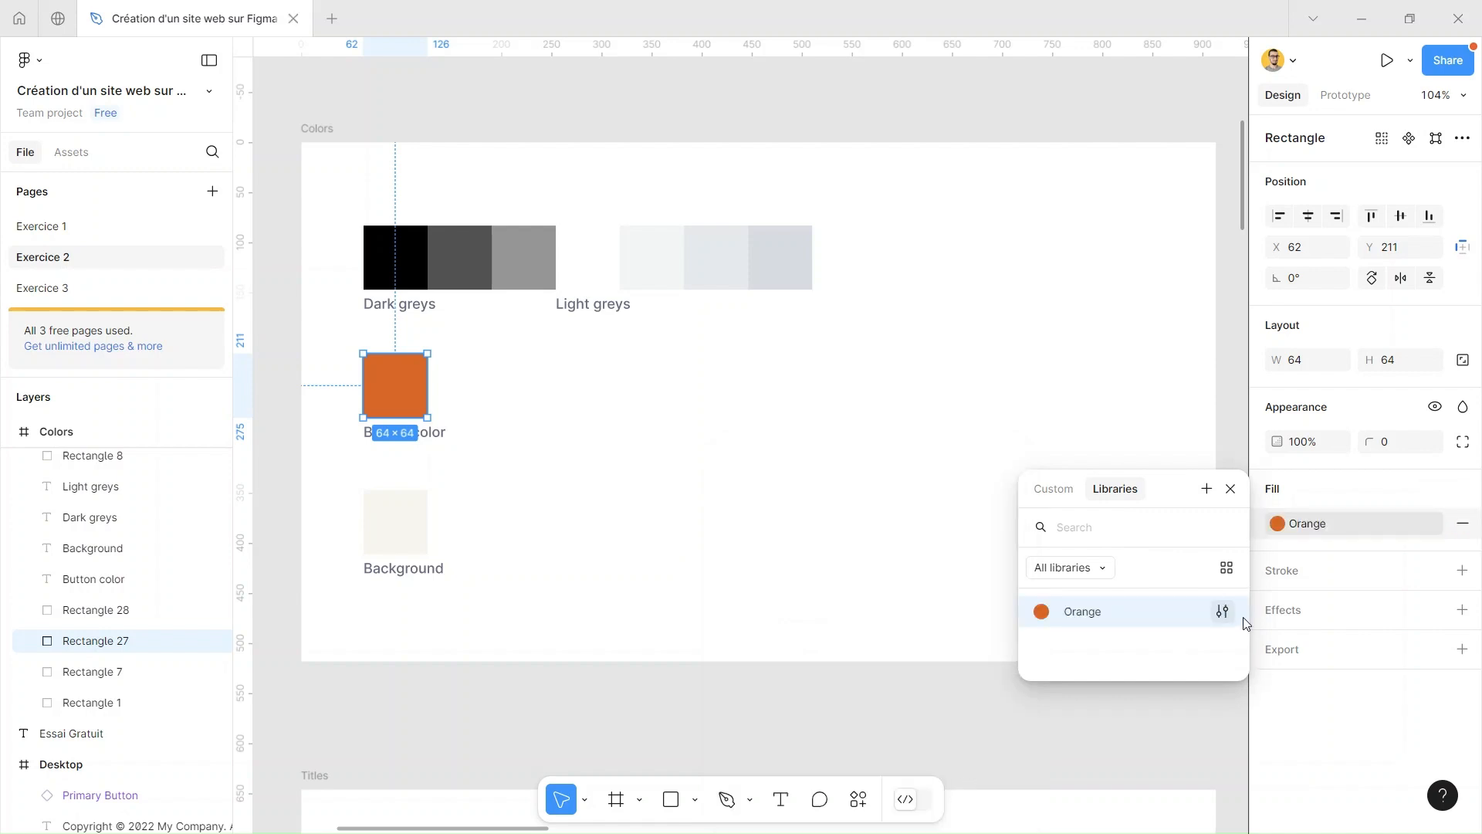
click(859, 688)
Create a color style named Beige from the fill of the Background swatch in the Colors frame
drag(1062, 341, 884, 400)
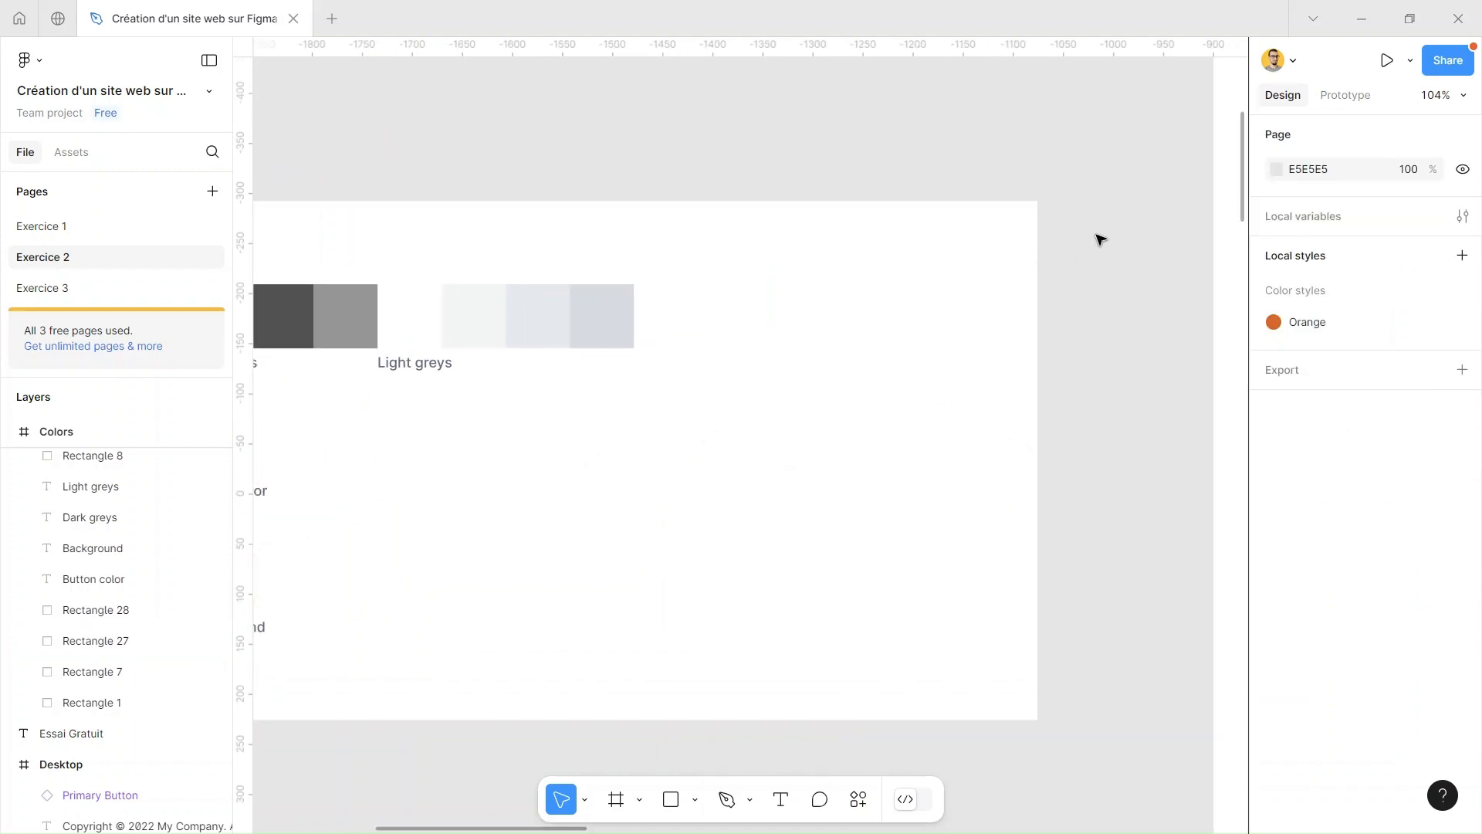
scroll(1100, 239, down, 2)
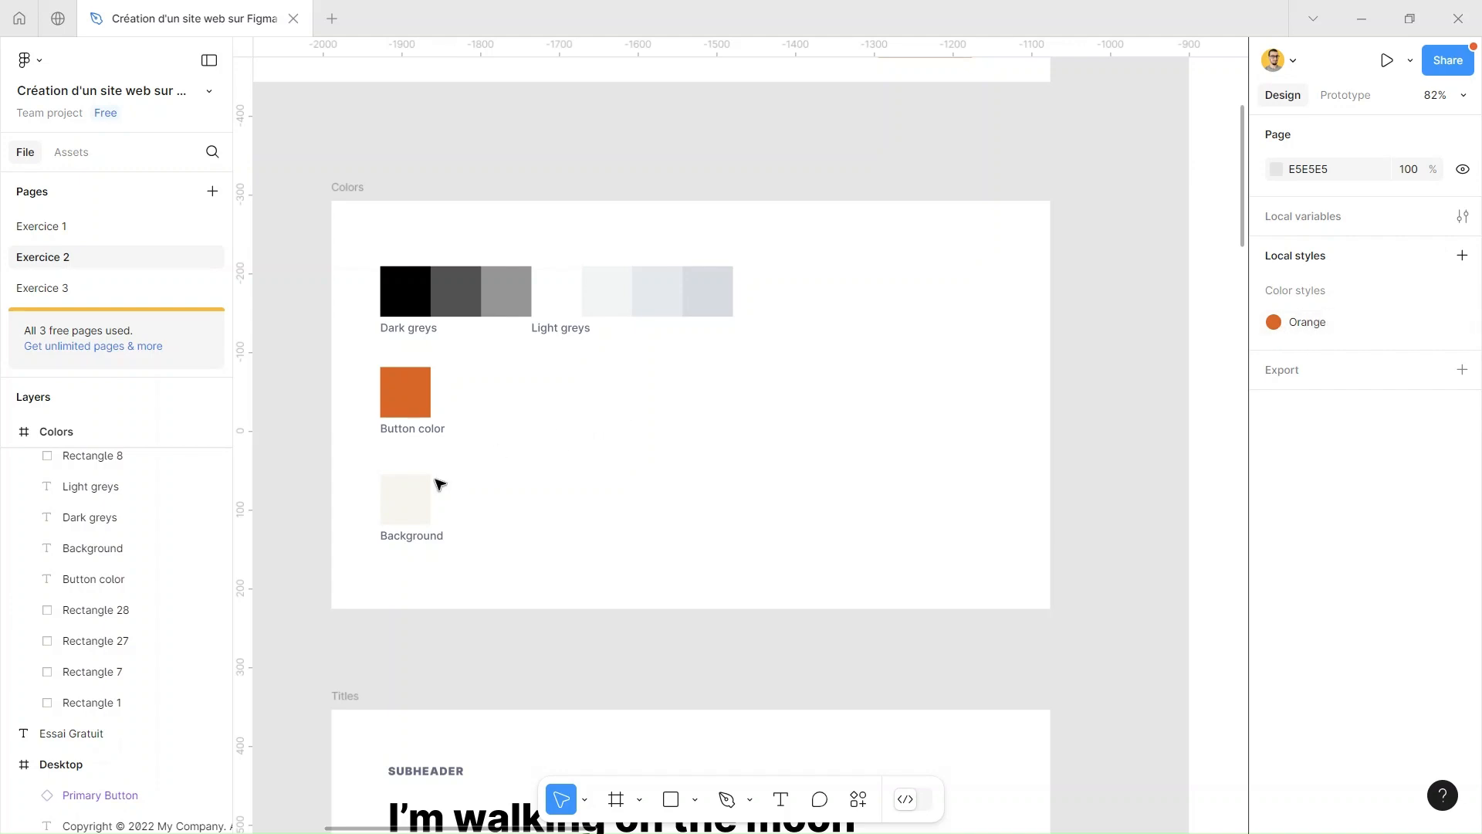
click(417, 504)
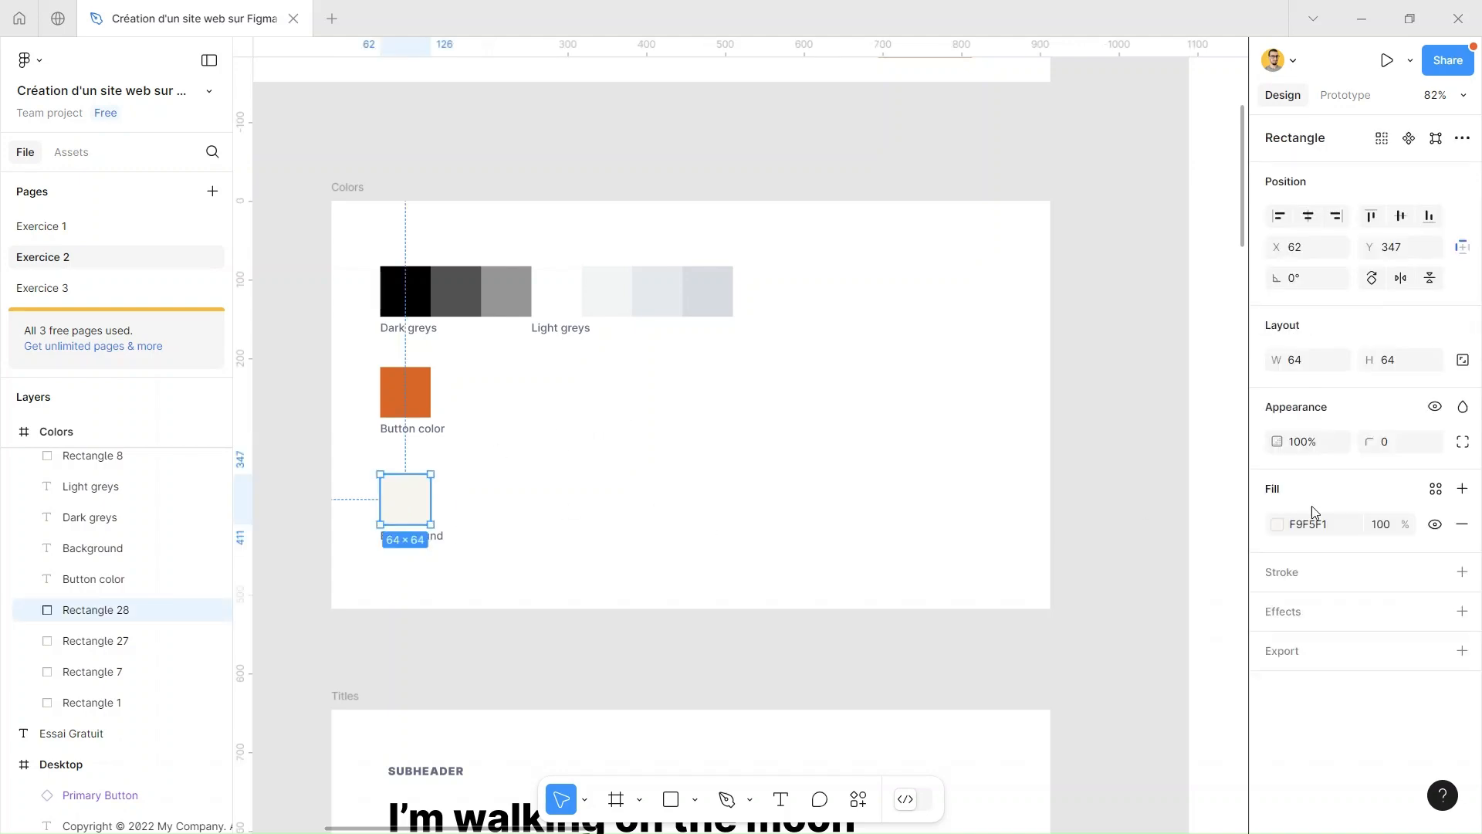
click(1439, 491)
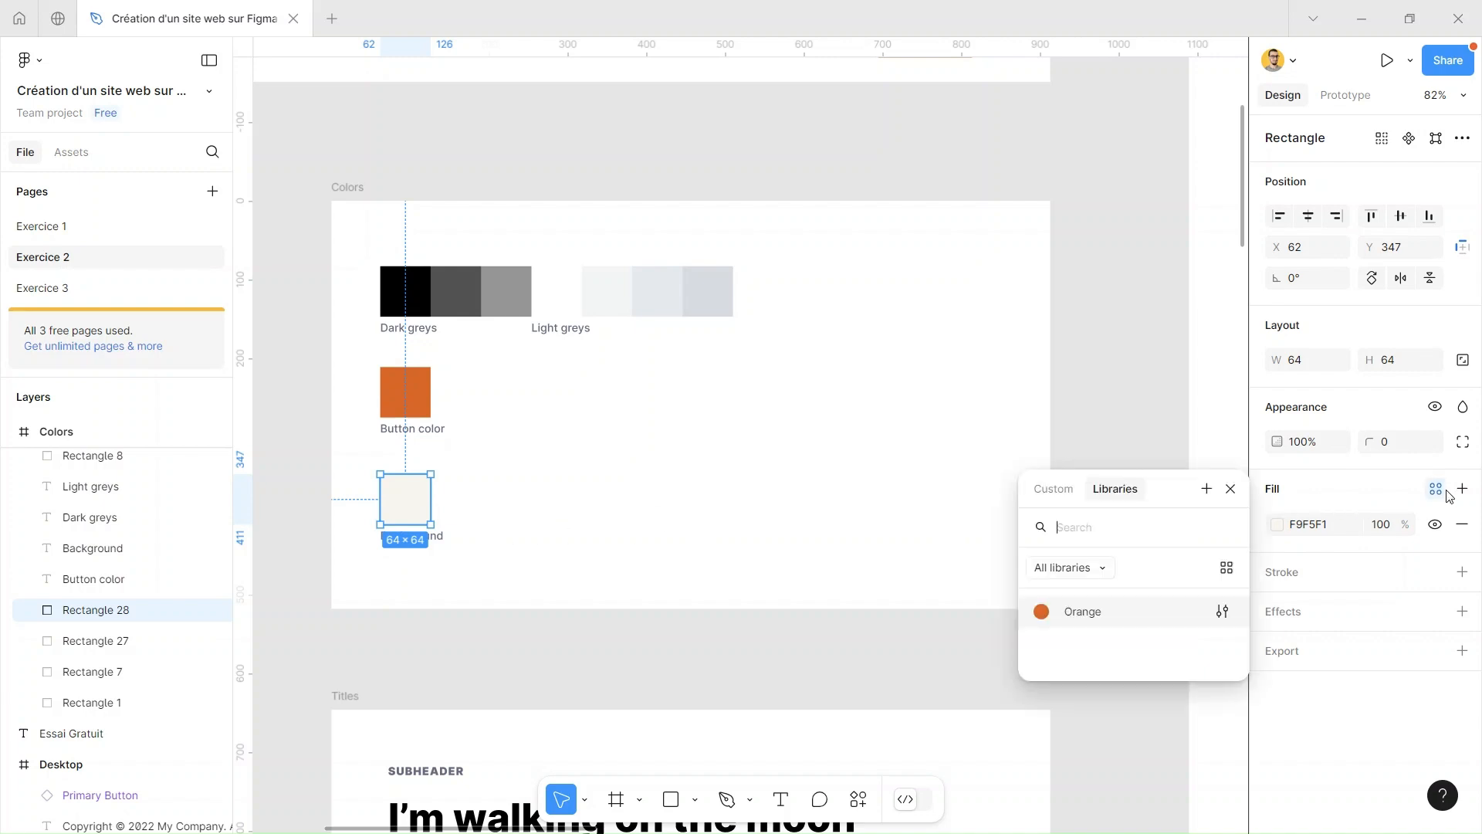
click(1206, 489)
text(Beige)
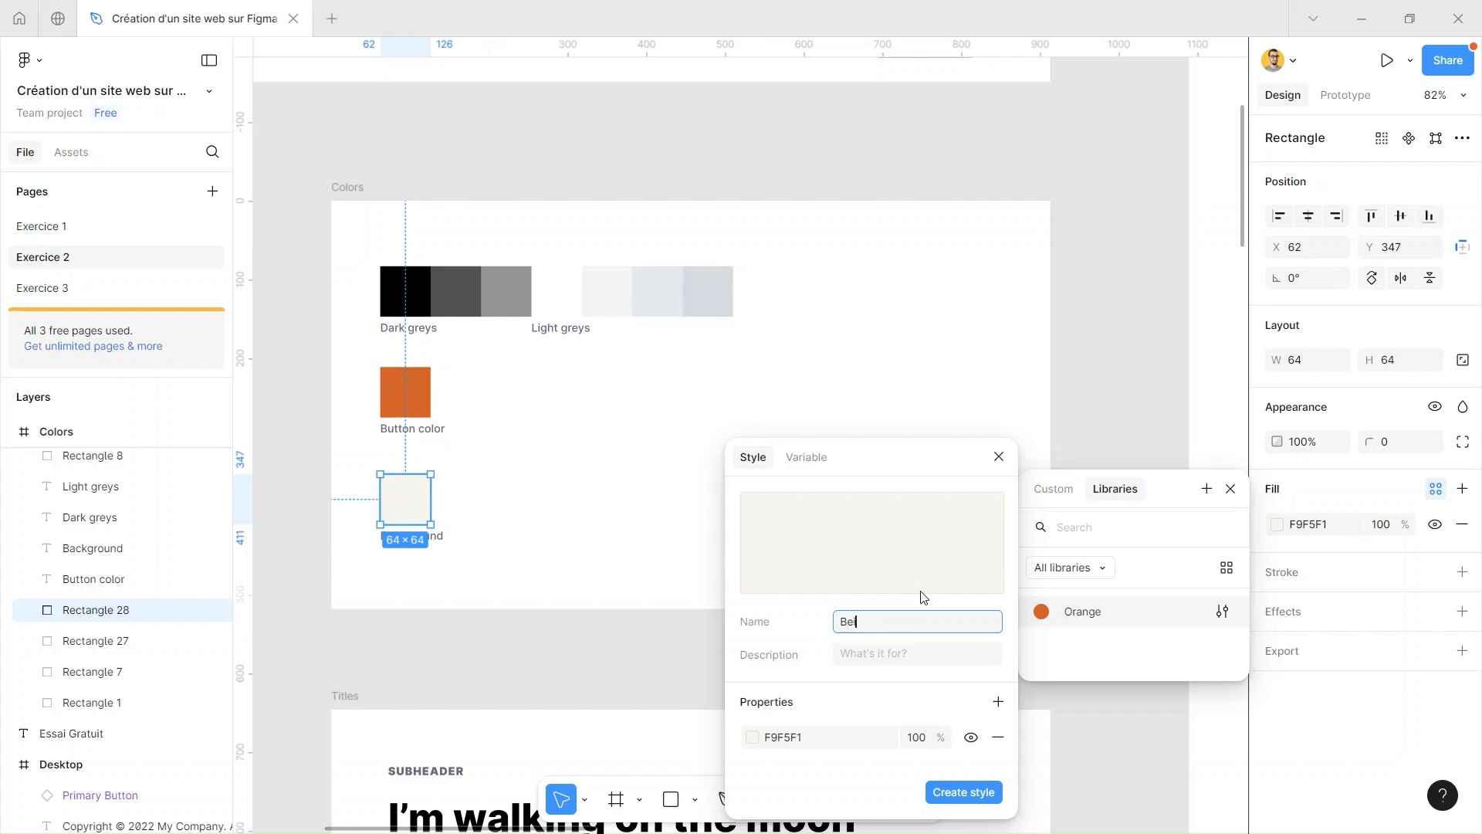
click(973, 795)
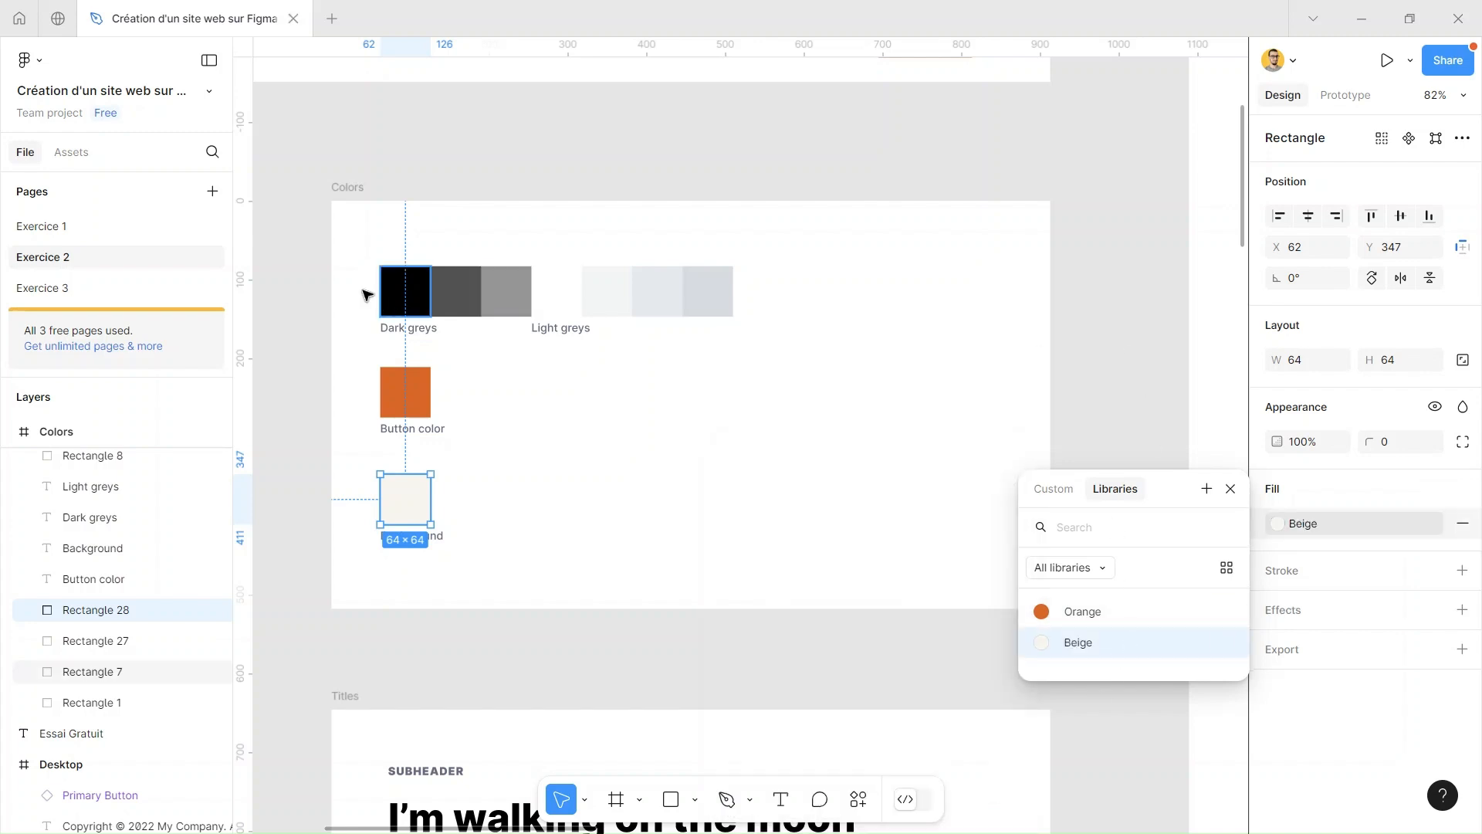
Create a color style named Noir from the fill of the black swatch in the Dark greys row
click(390, 291)
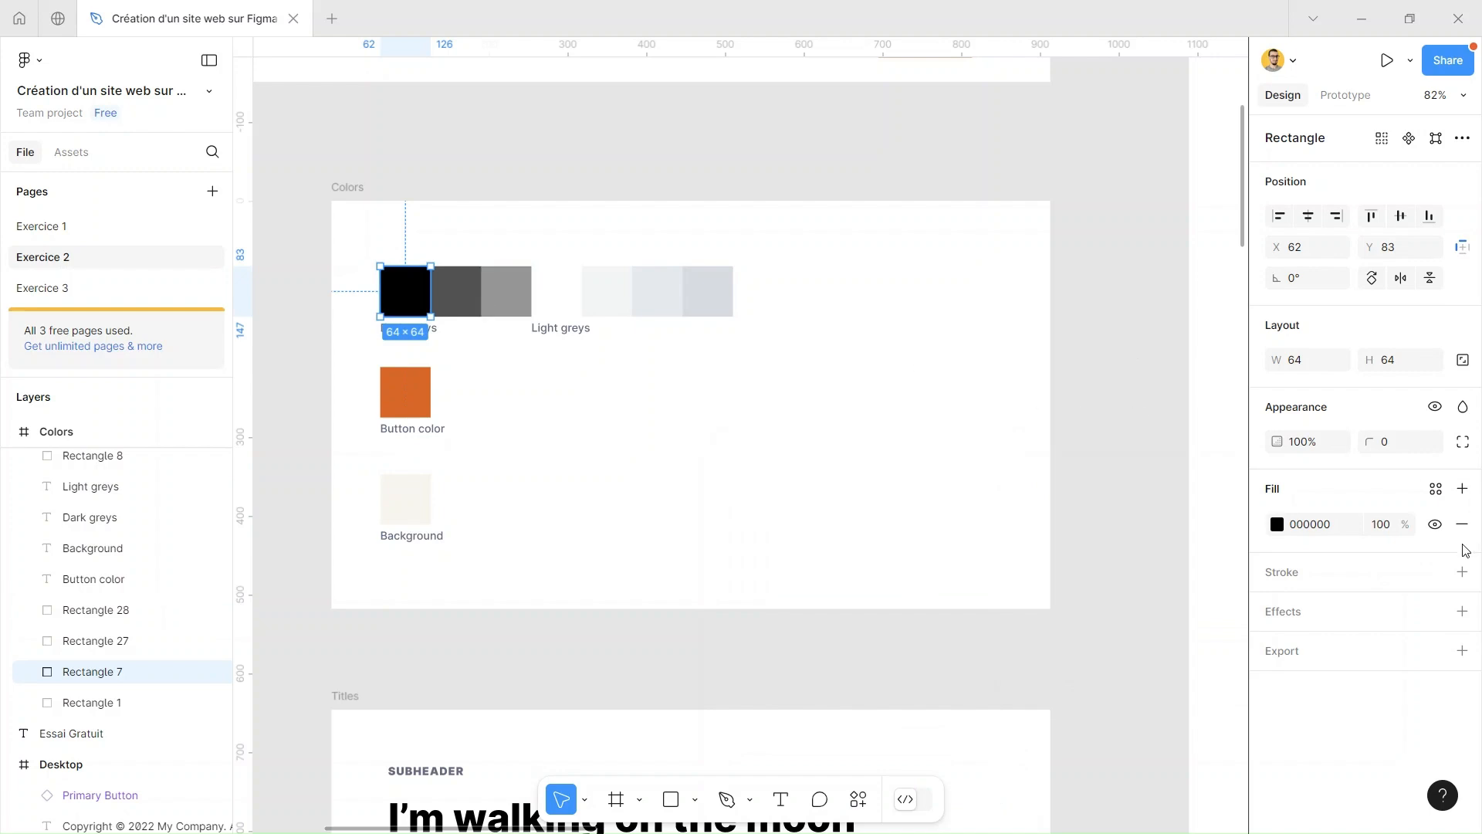
click(1436, 489)
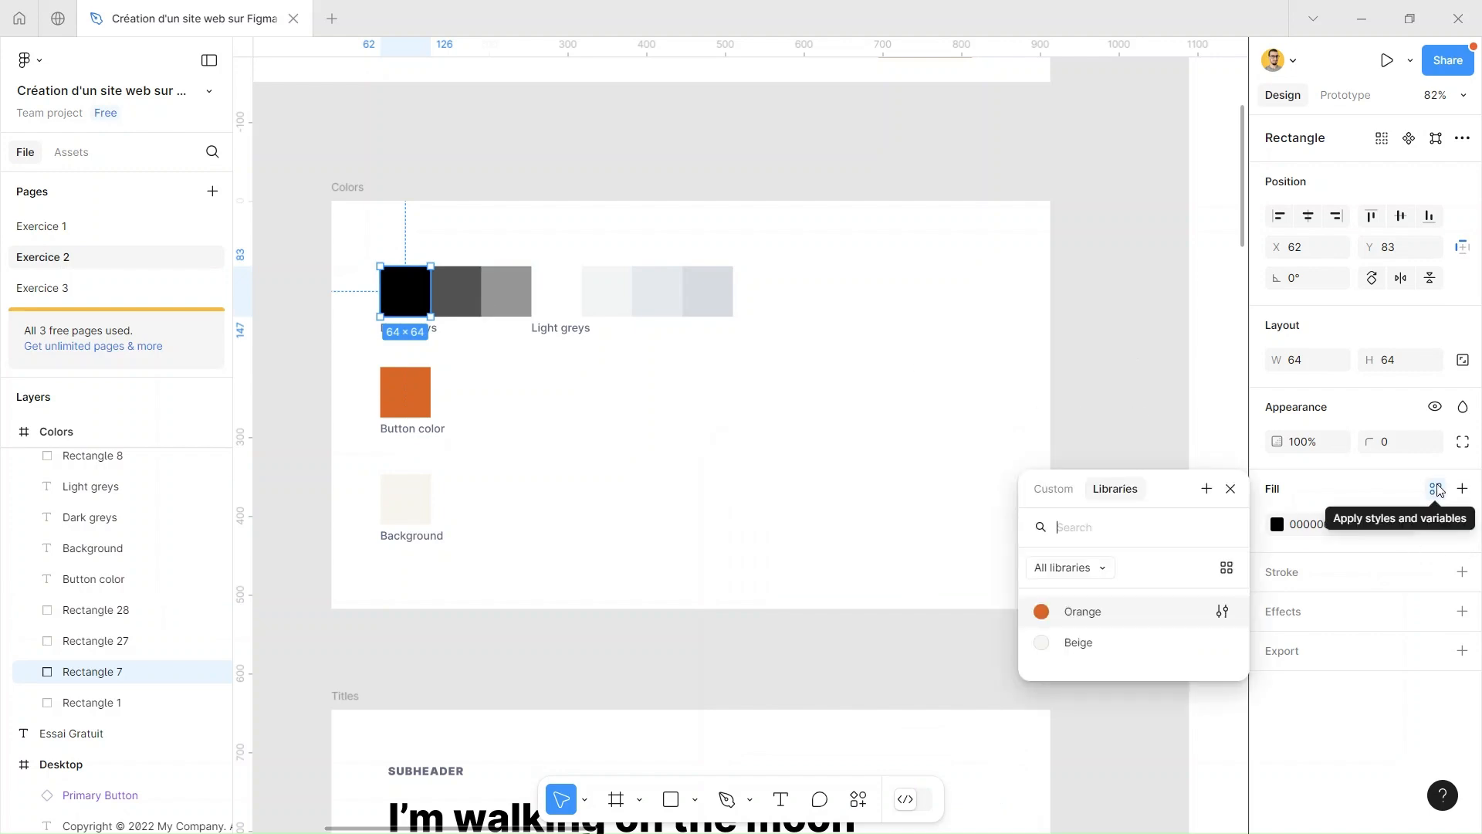
click(1205, 489)
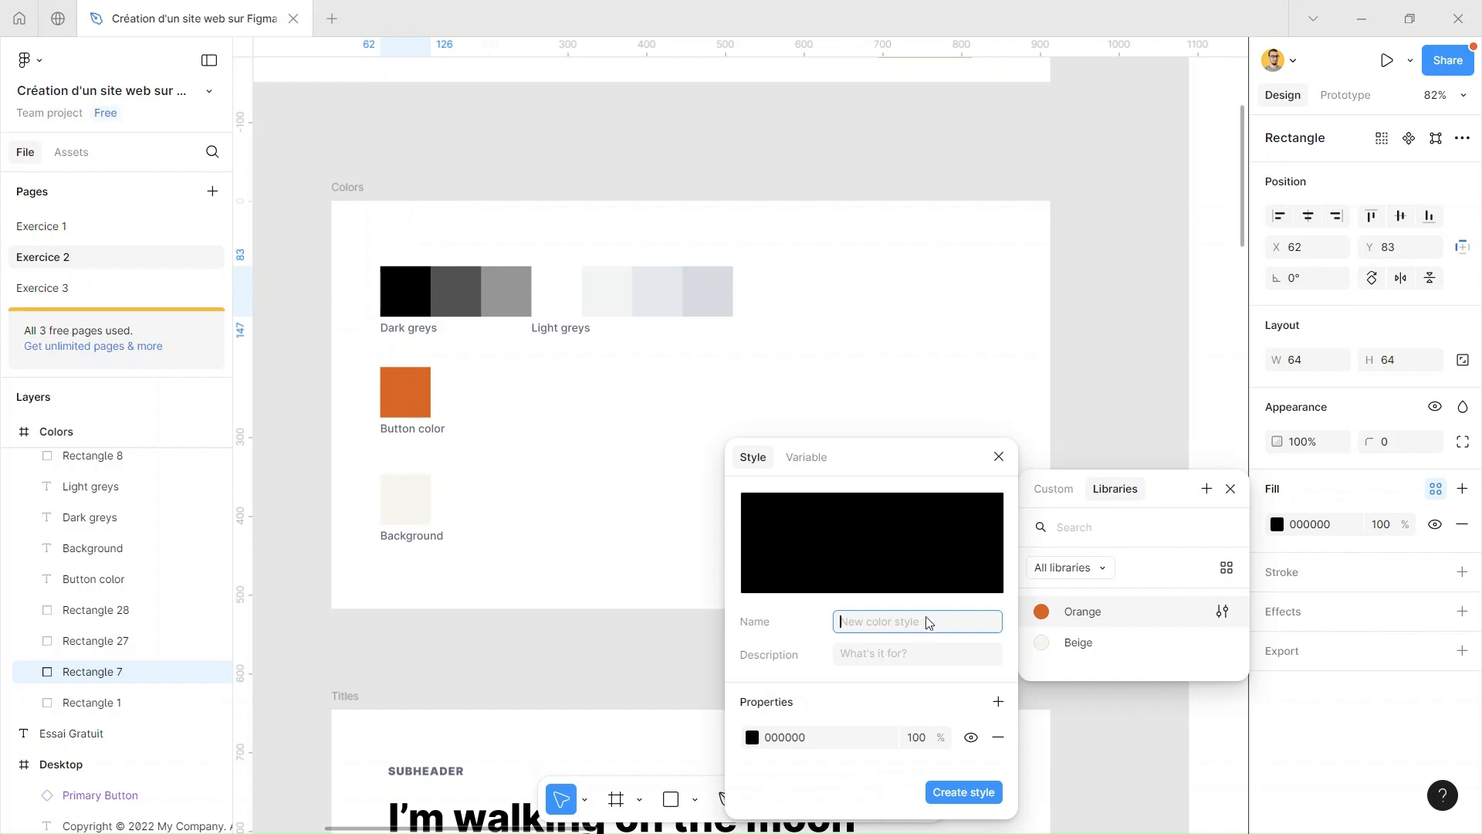
text(Noir)
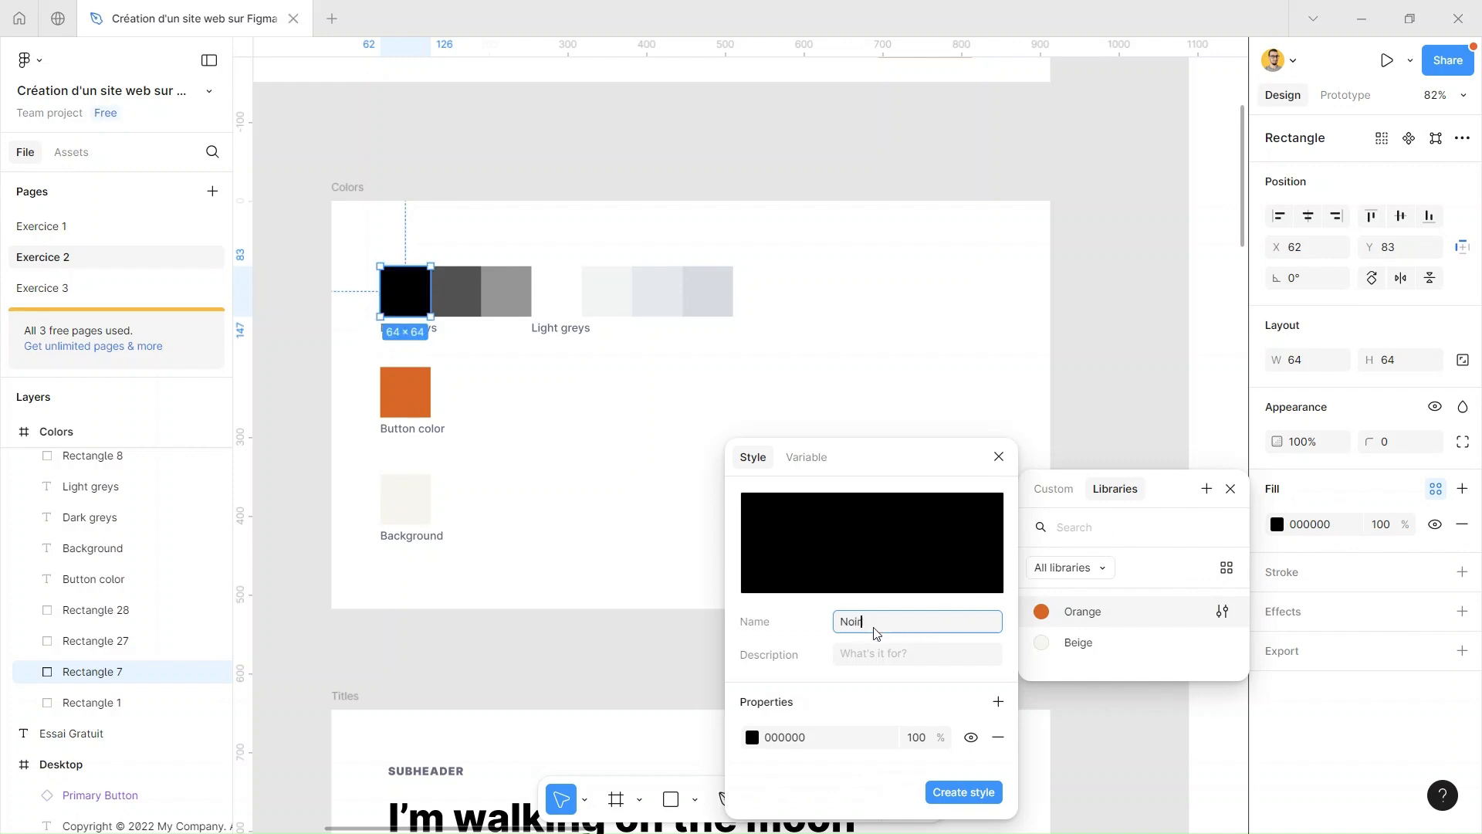
click(962, 792)
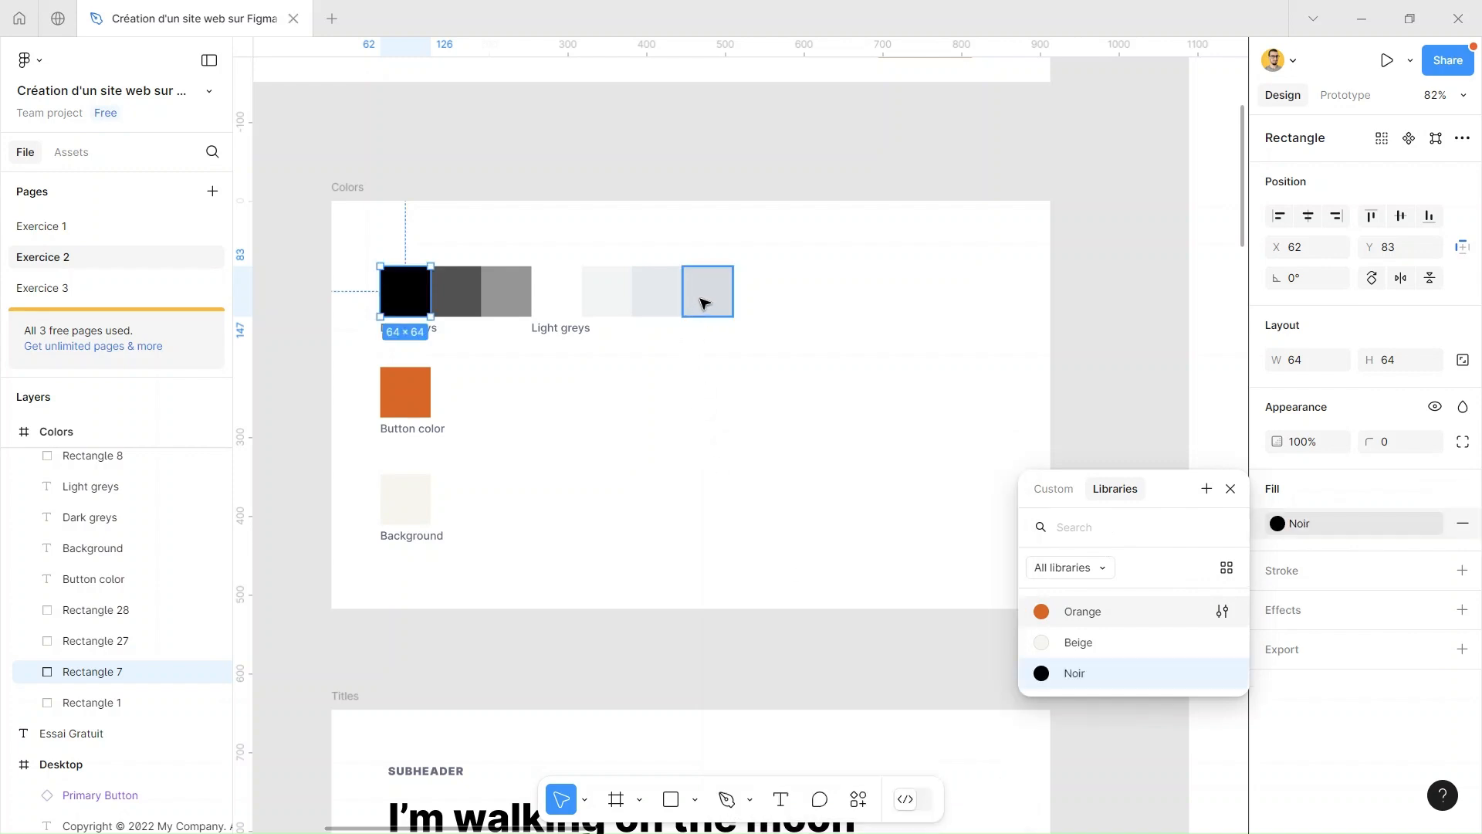
click(803, 331)
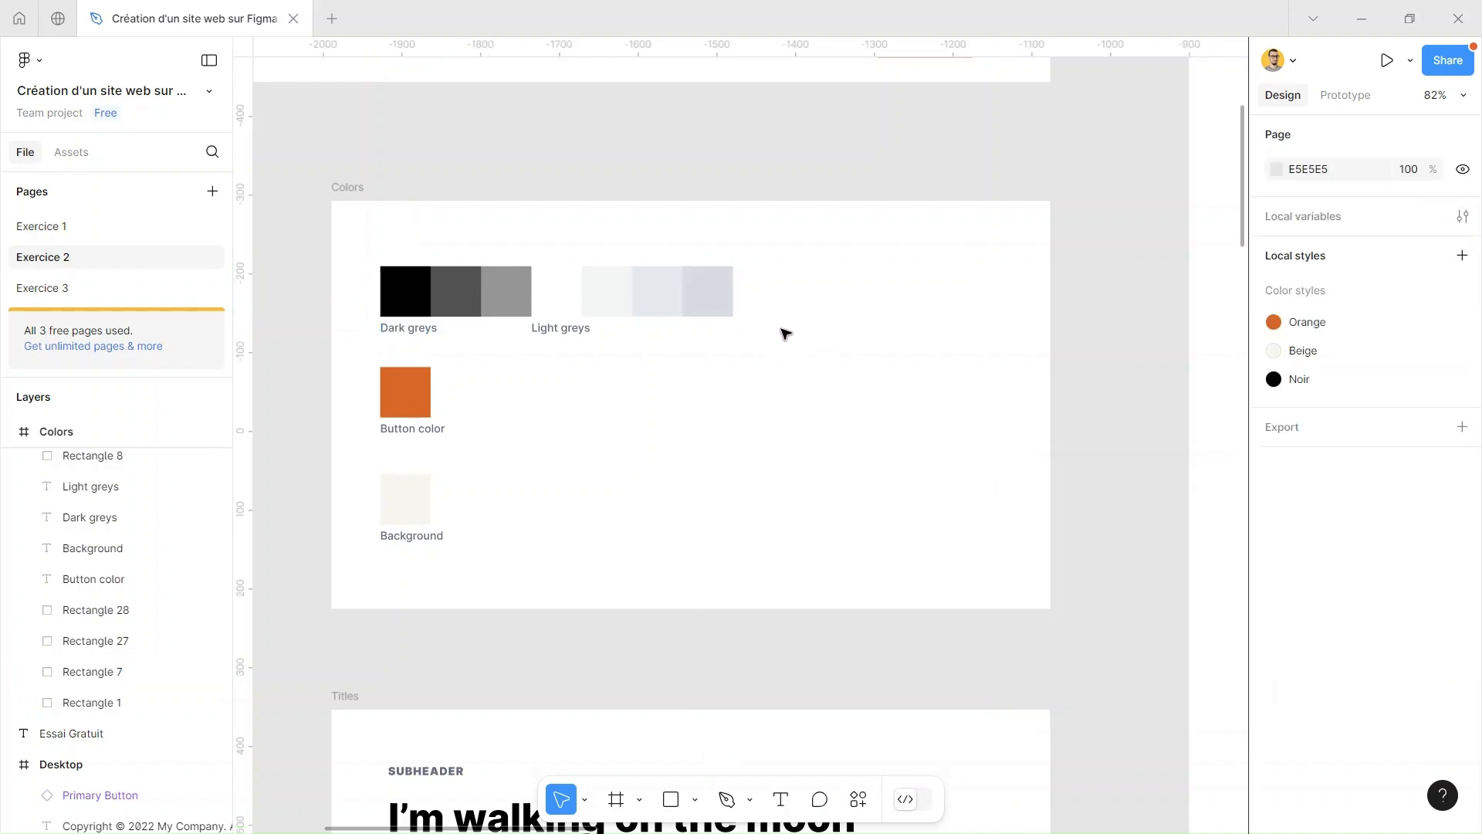
Create a color style named Gris from the fill of the darkest swatch in the Light greys row
click(728, 305)
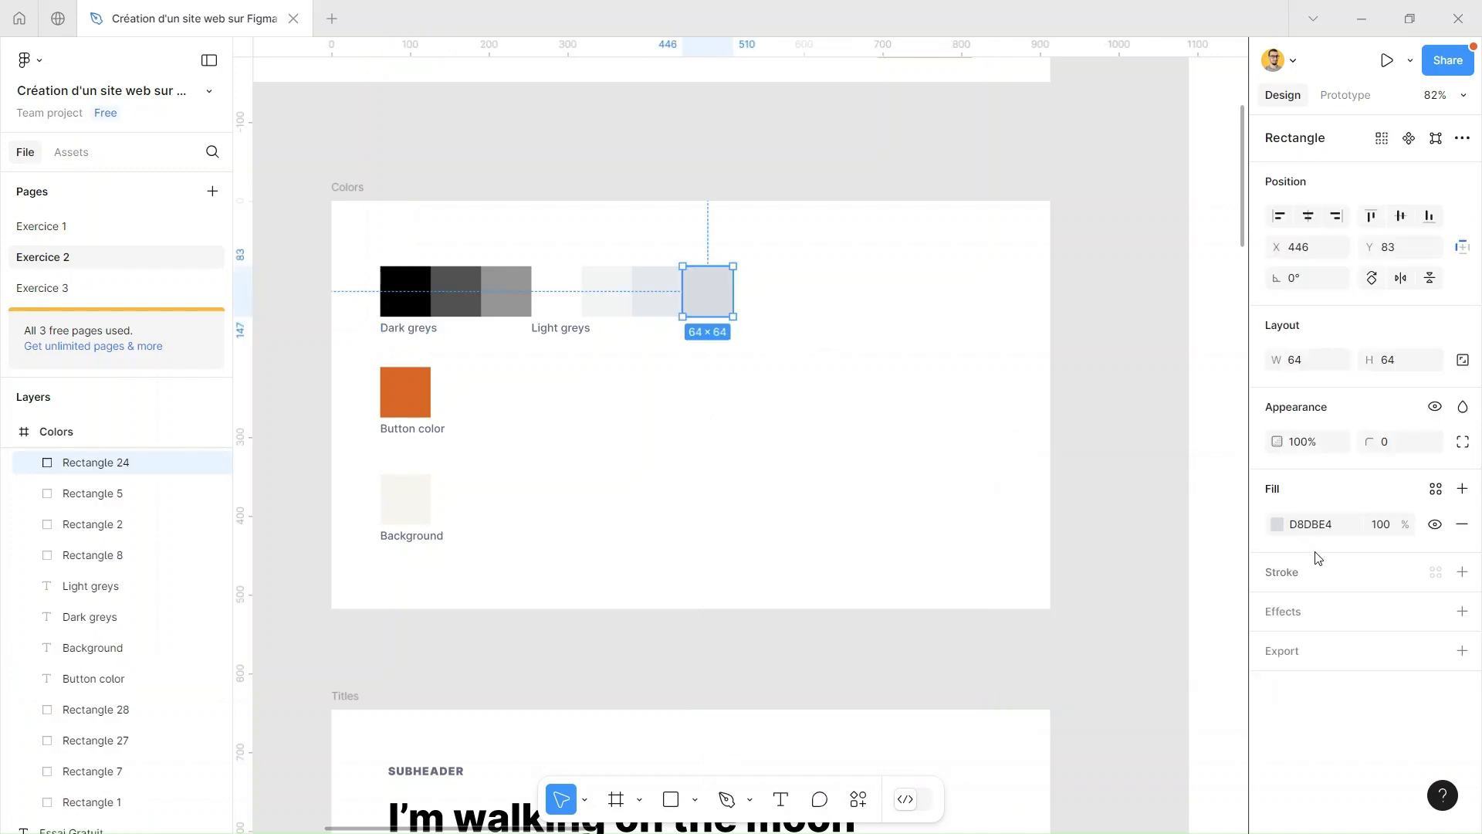
click(1433, 491)
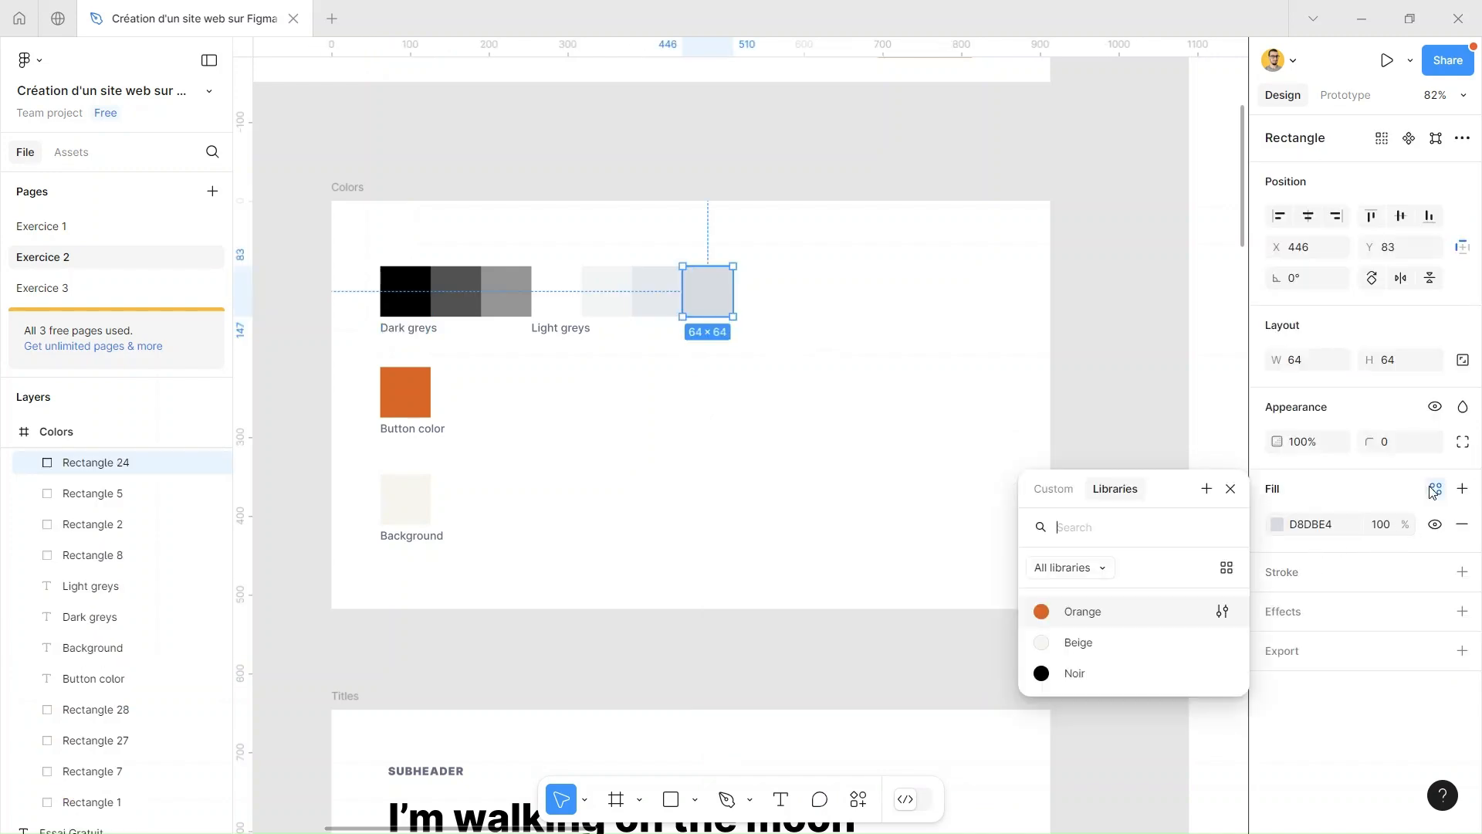
click(1207, 490)
text(Gris)
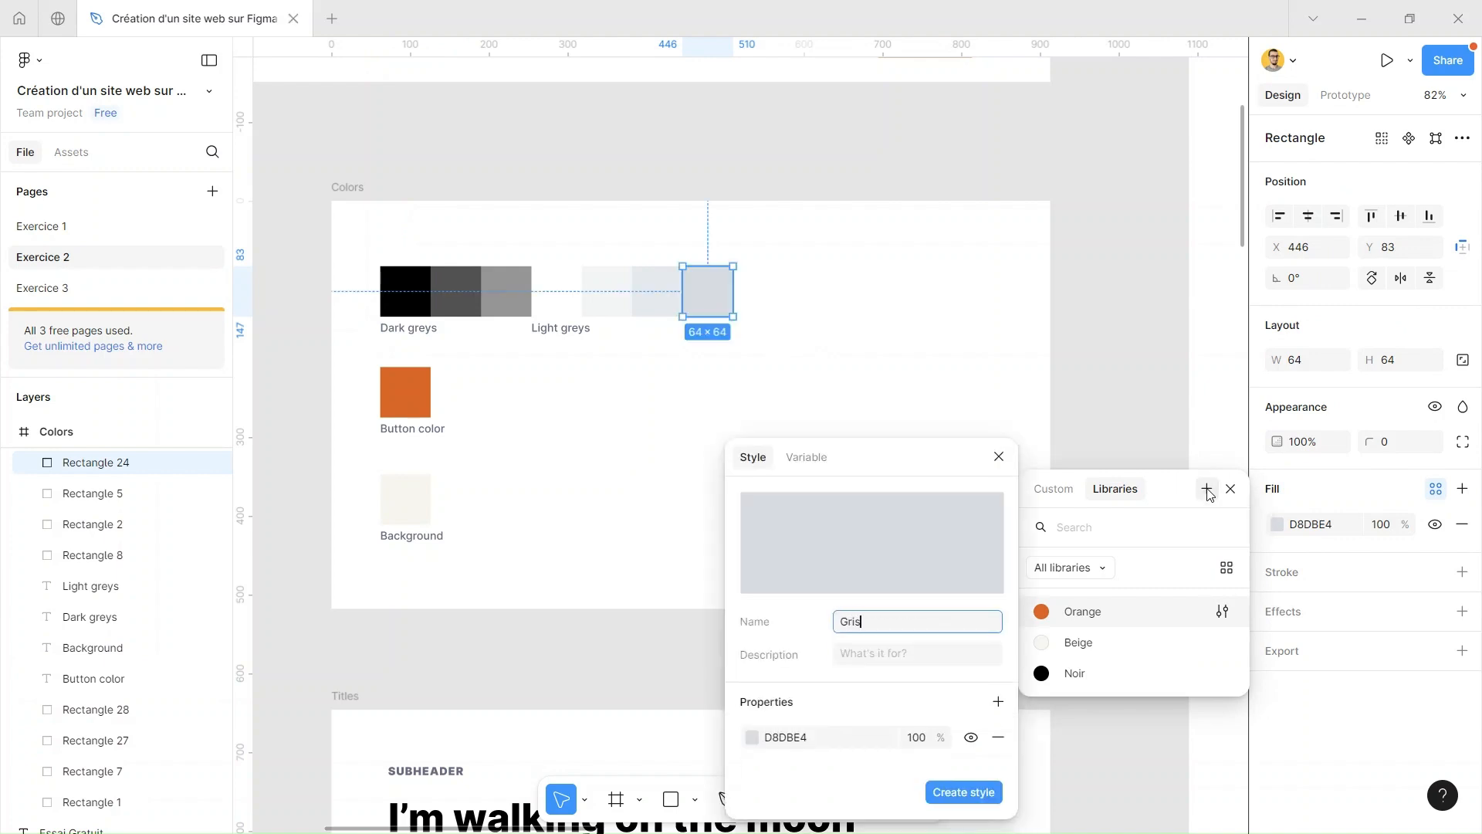
click(952, 792)
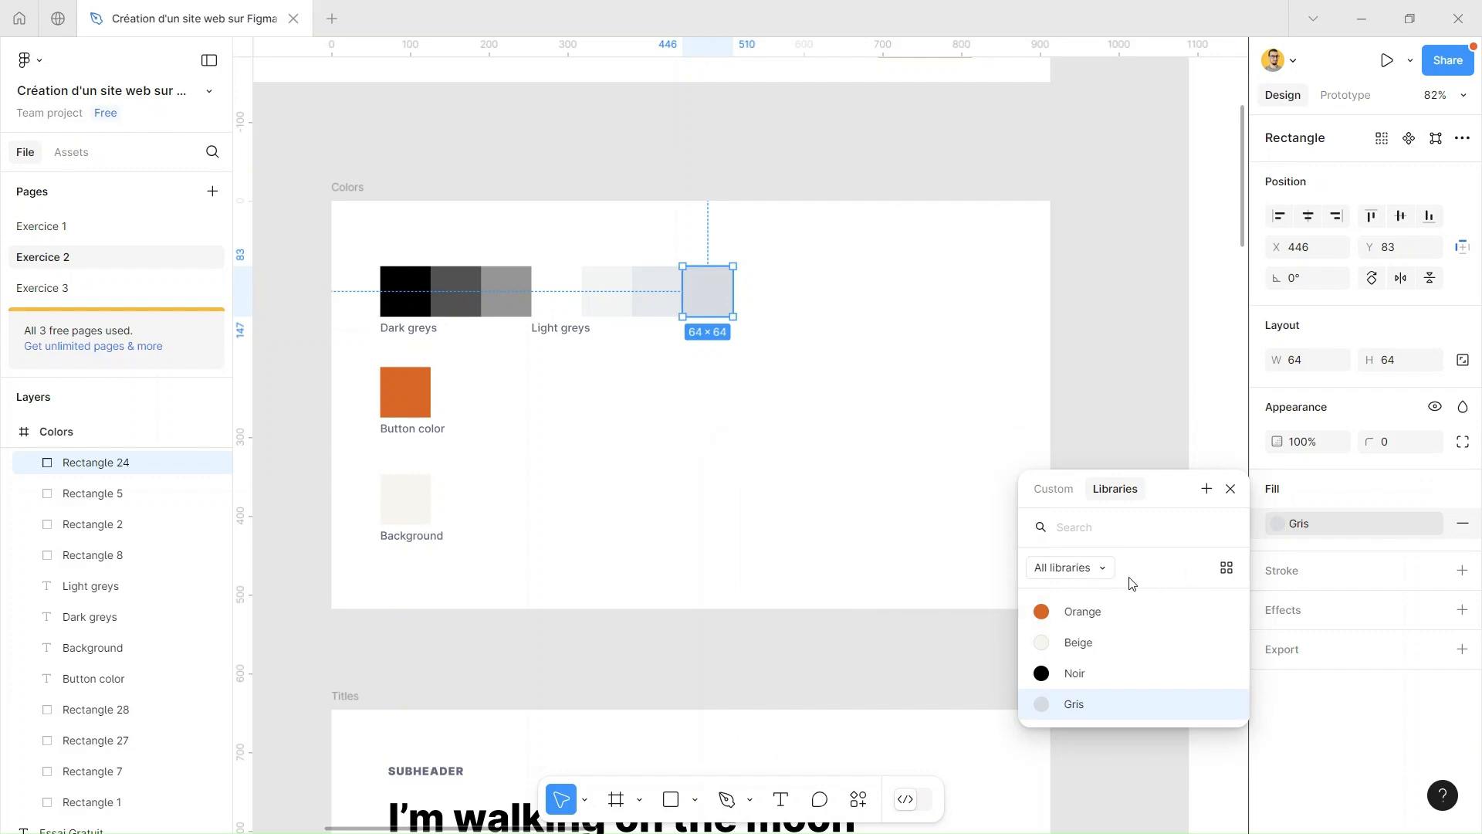
click(1004, 434)
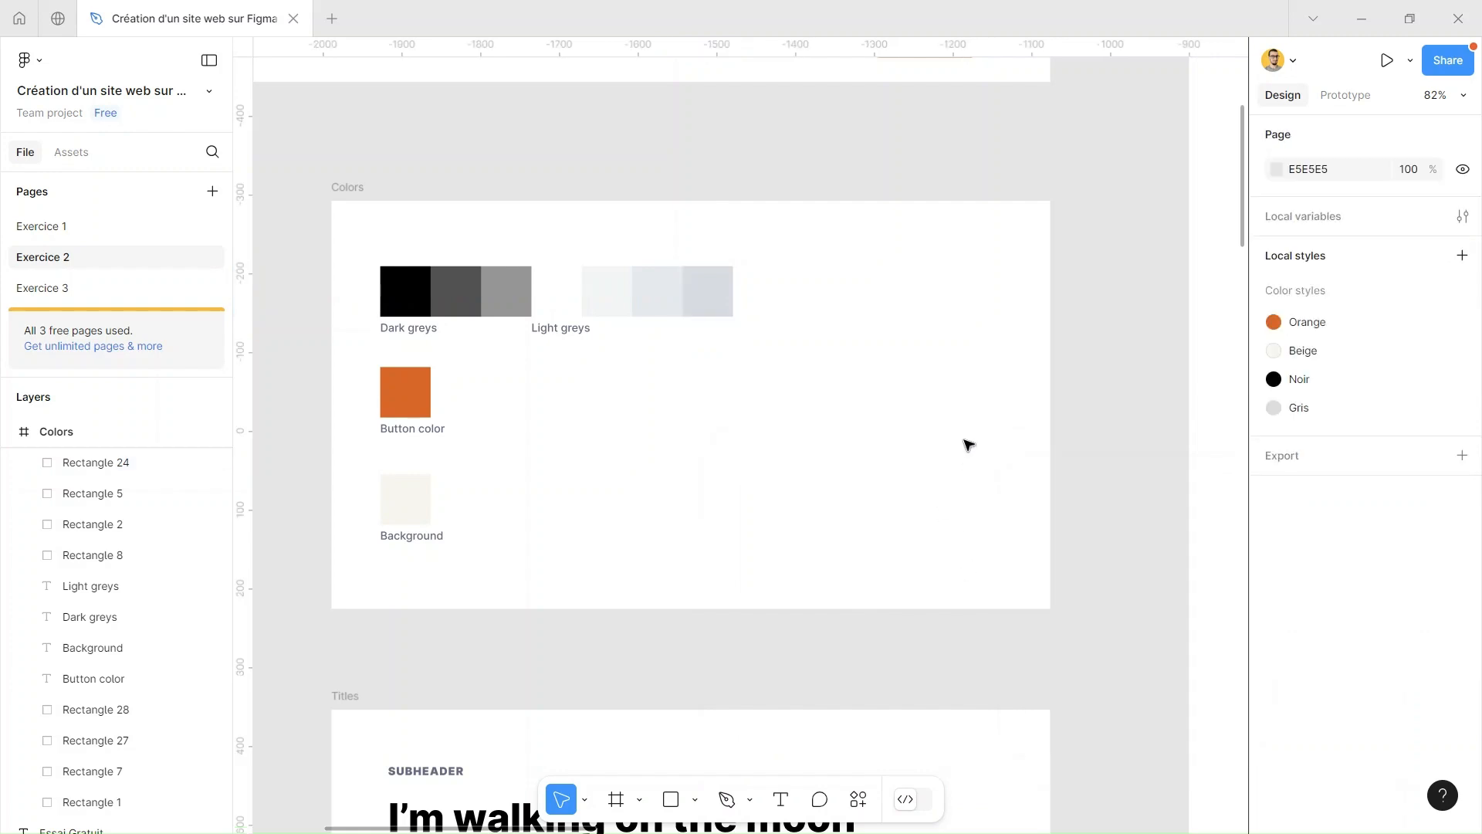
Create a text style named Titre h1 from the typography of the largest heading in the Titles frame
scroll(983, 466, down, 2)
drag(1086, 397, 1029, 384)
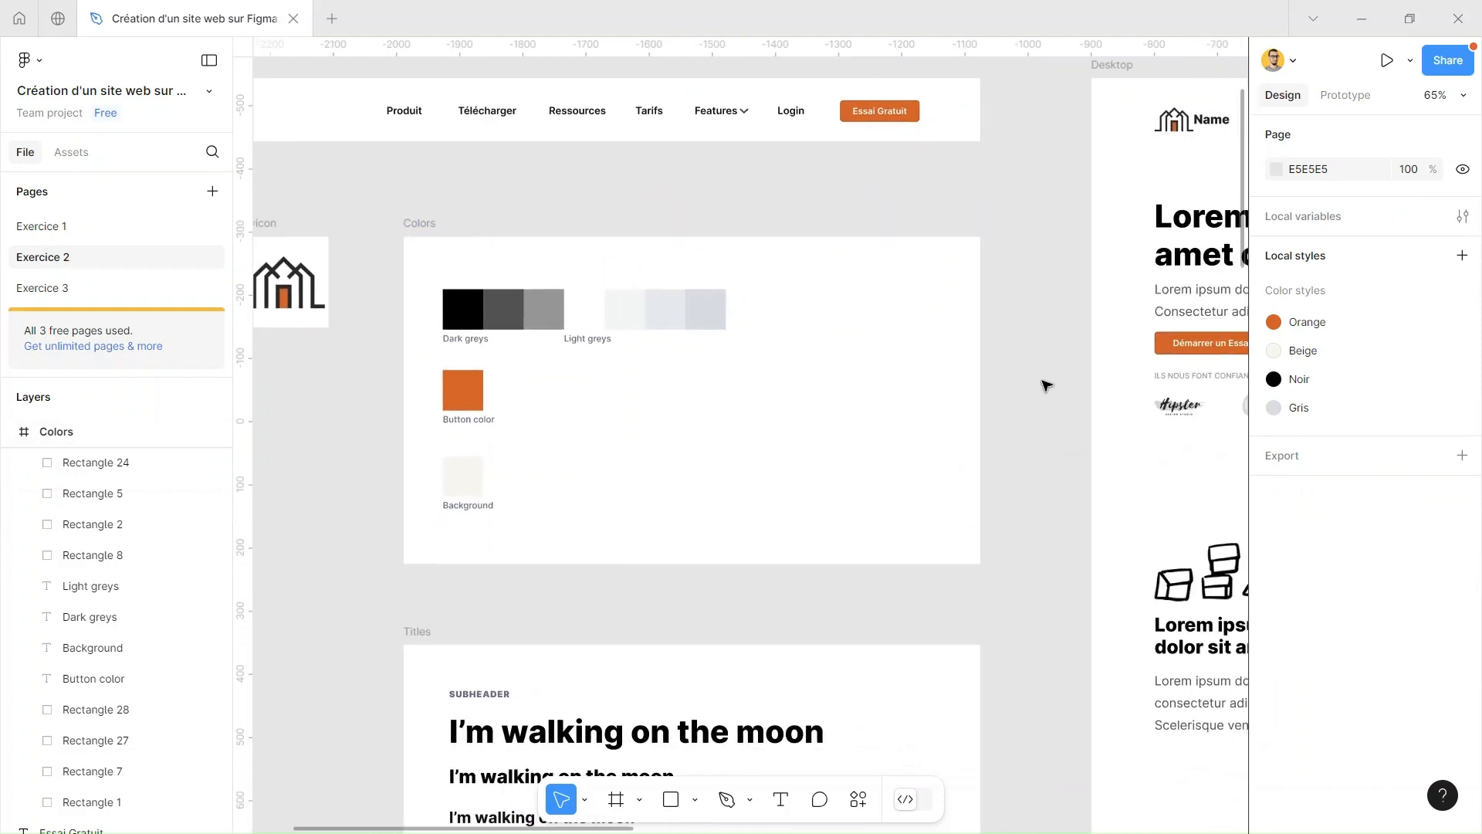
drag(967, 501, 1032, 215)
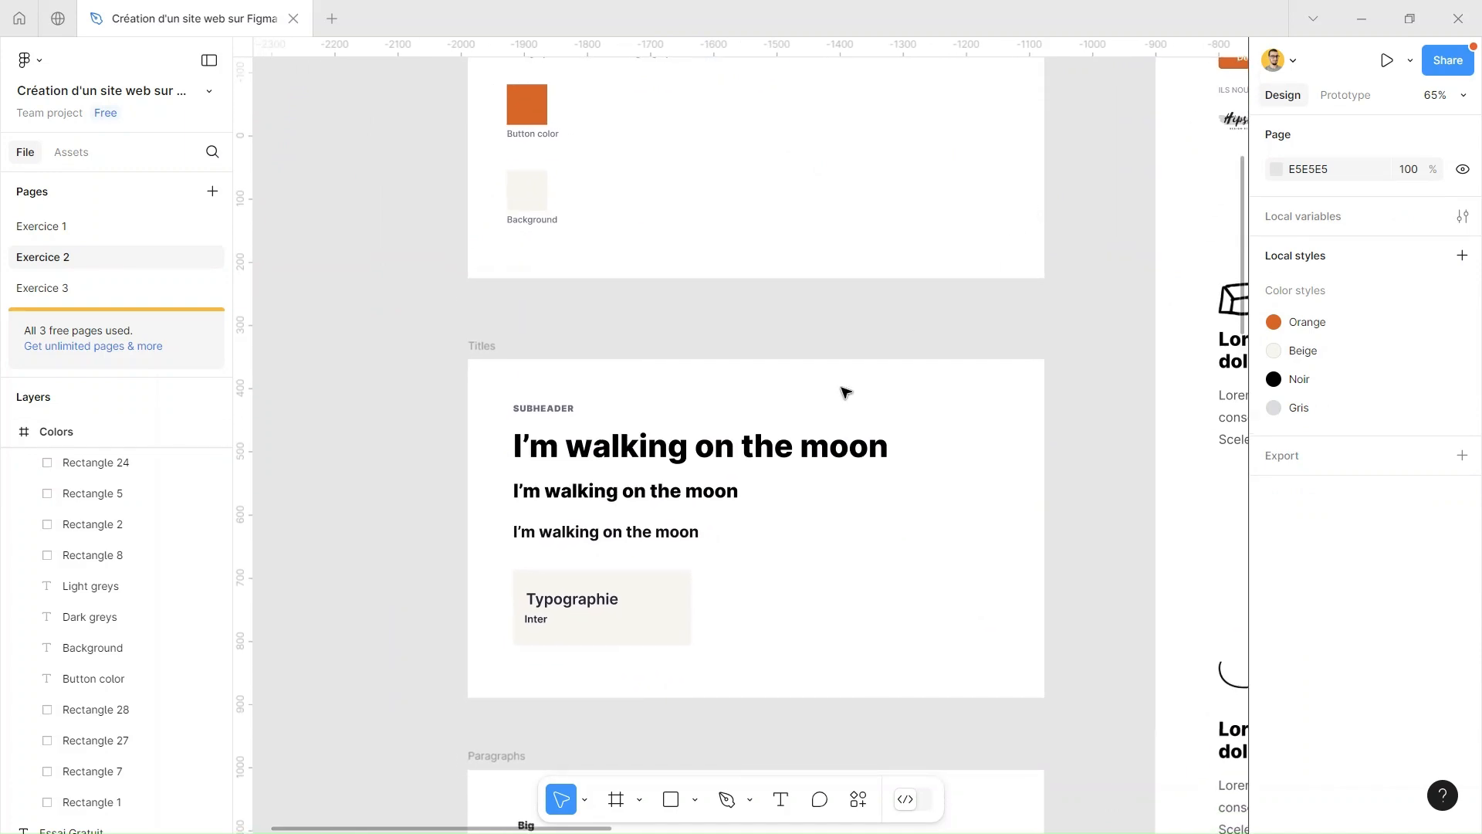
scroll(587, 450, up, 2)
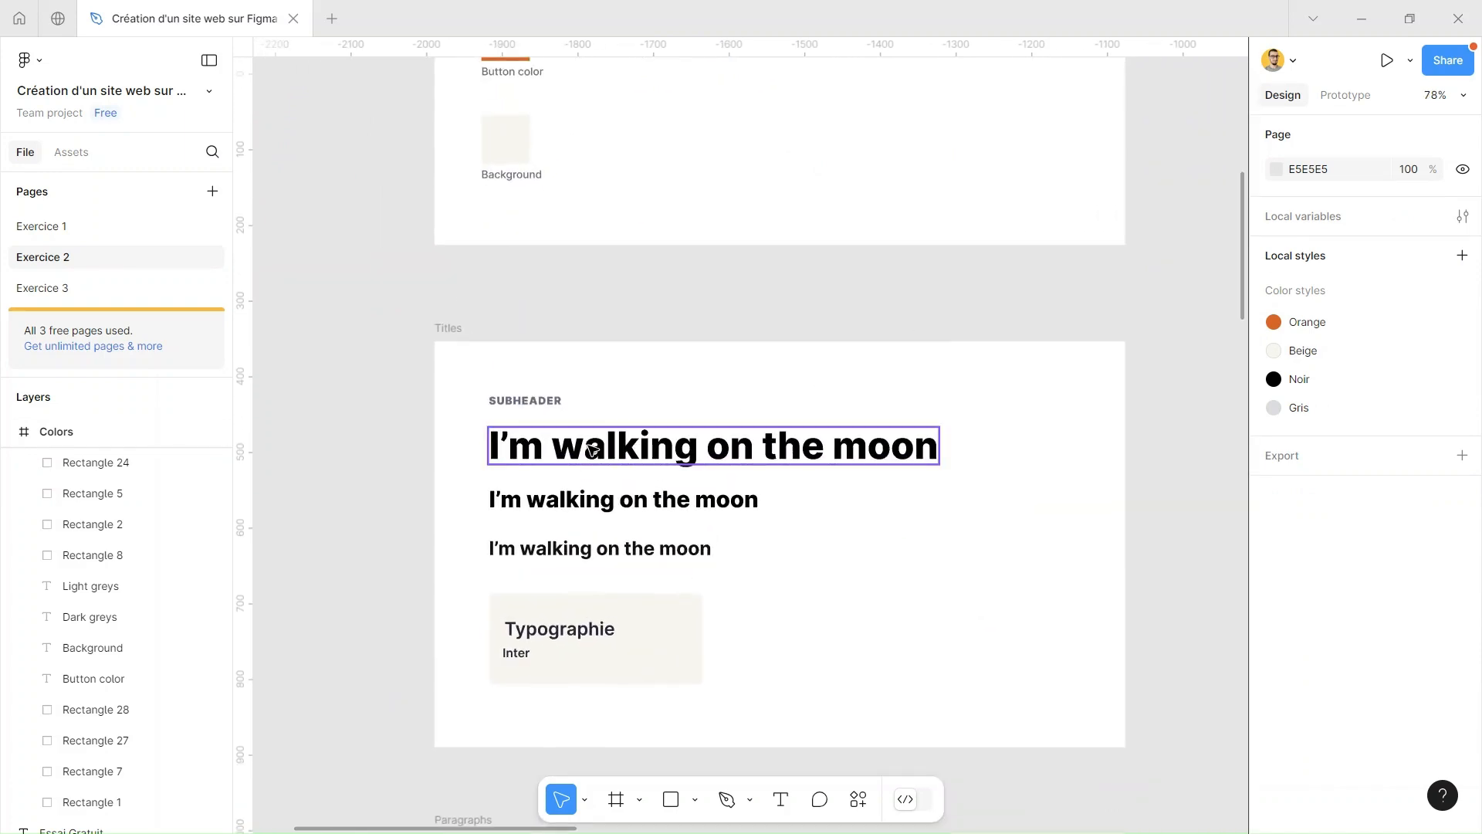
click(592, 451)
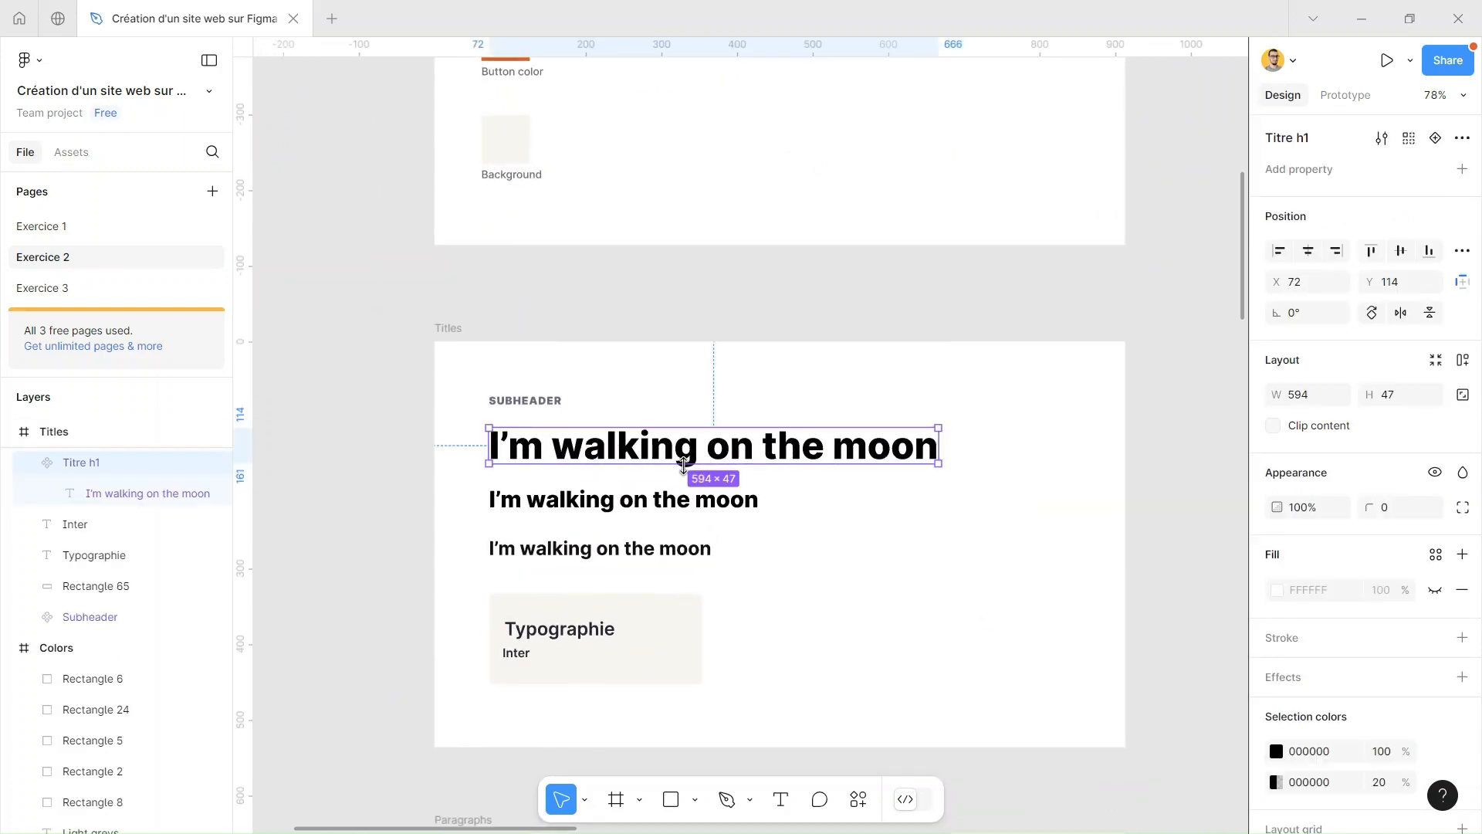
scroll(1032, 413, down, 4)
scroll(1029, 334, right, 1)
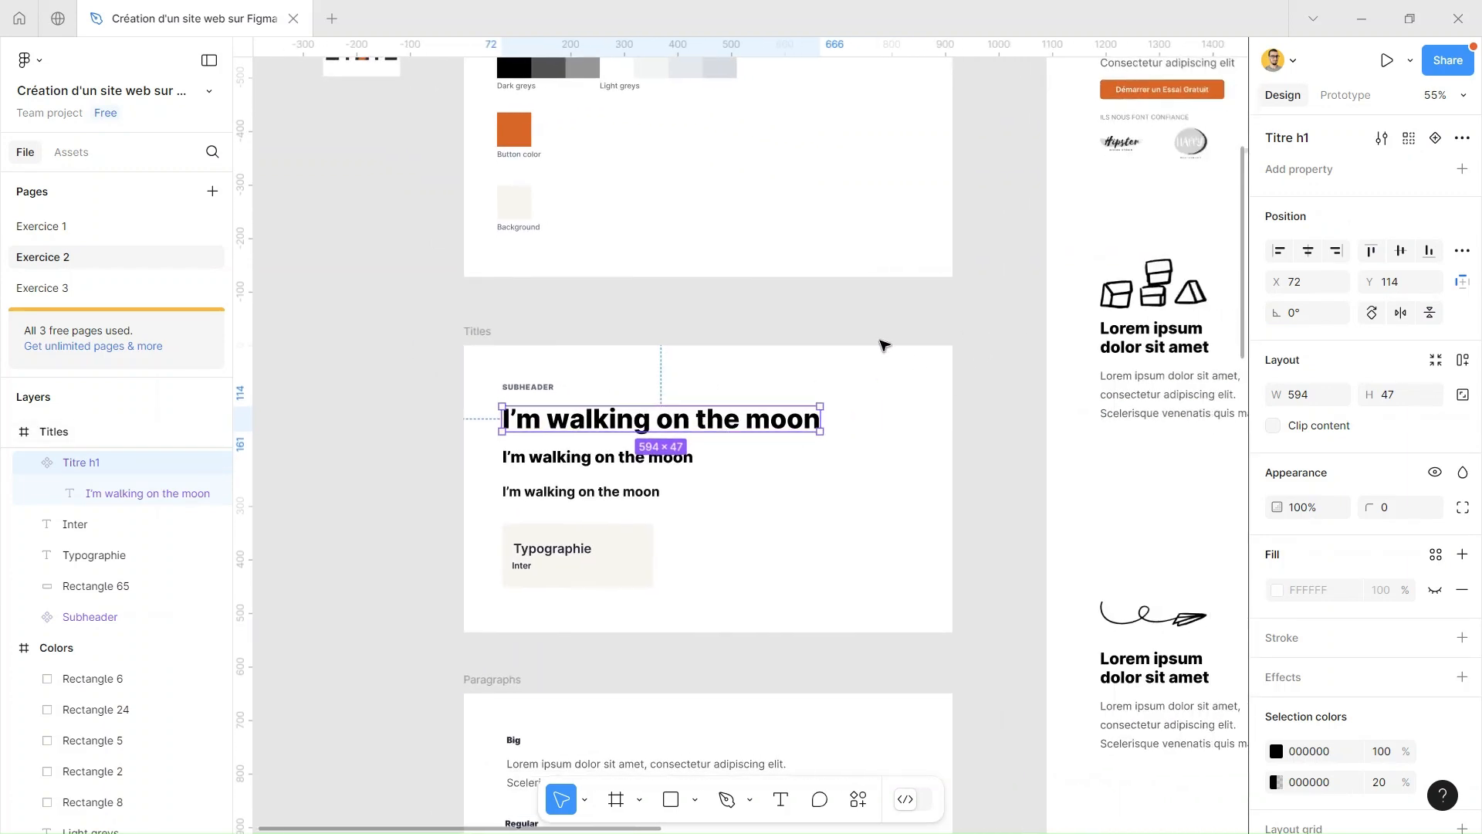
scroll(886, 345, up, 3)
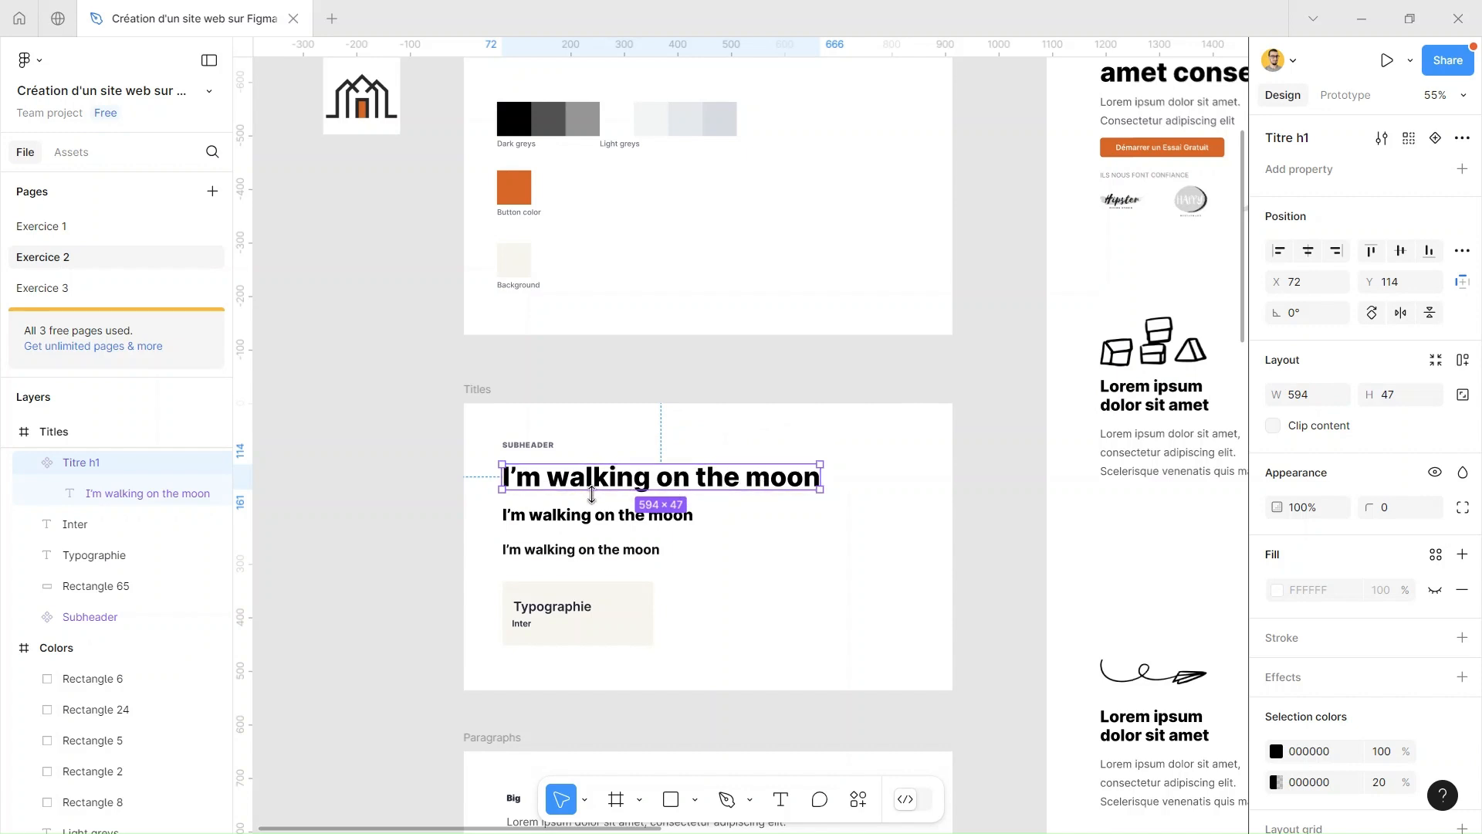
scroll(572, 520, up, 3)
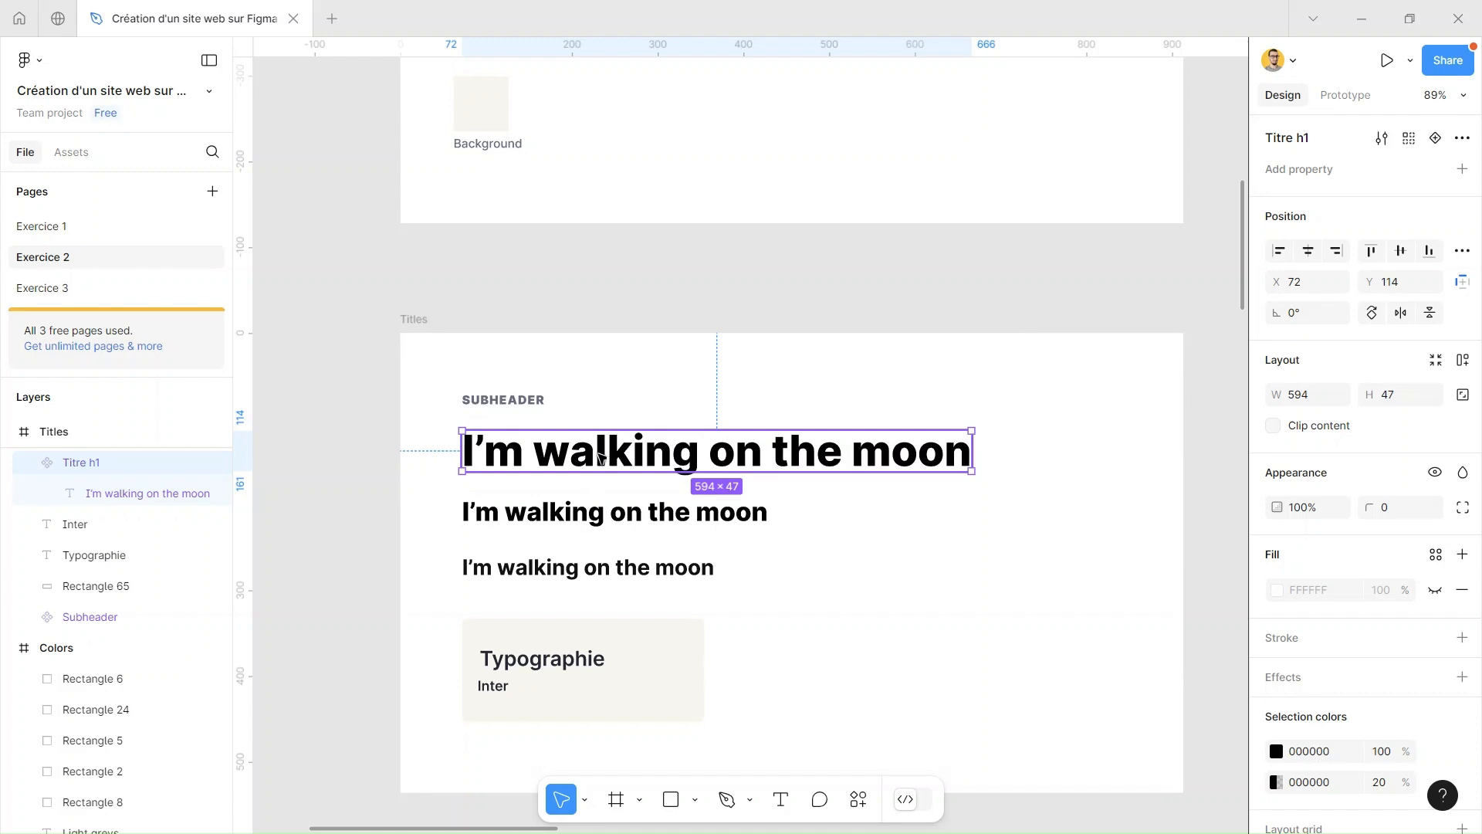
double_click(543, 456)
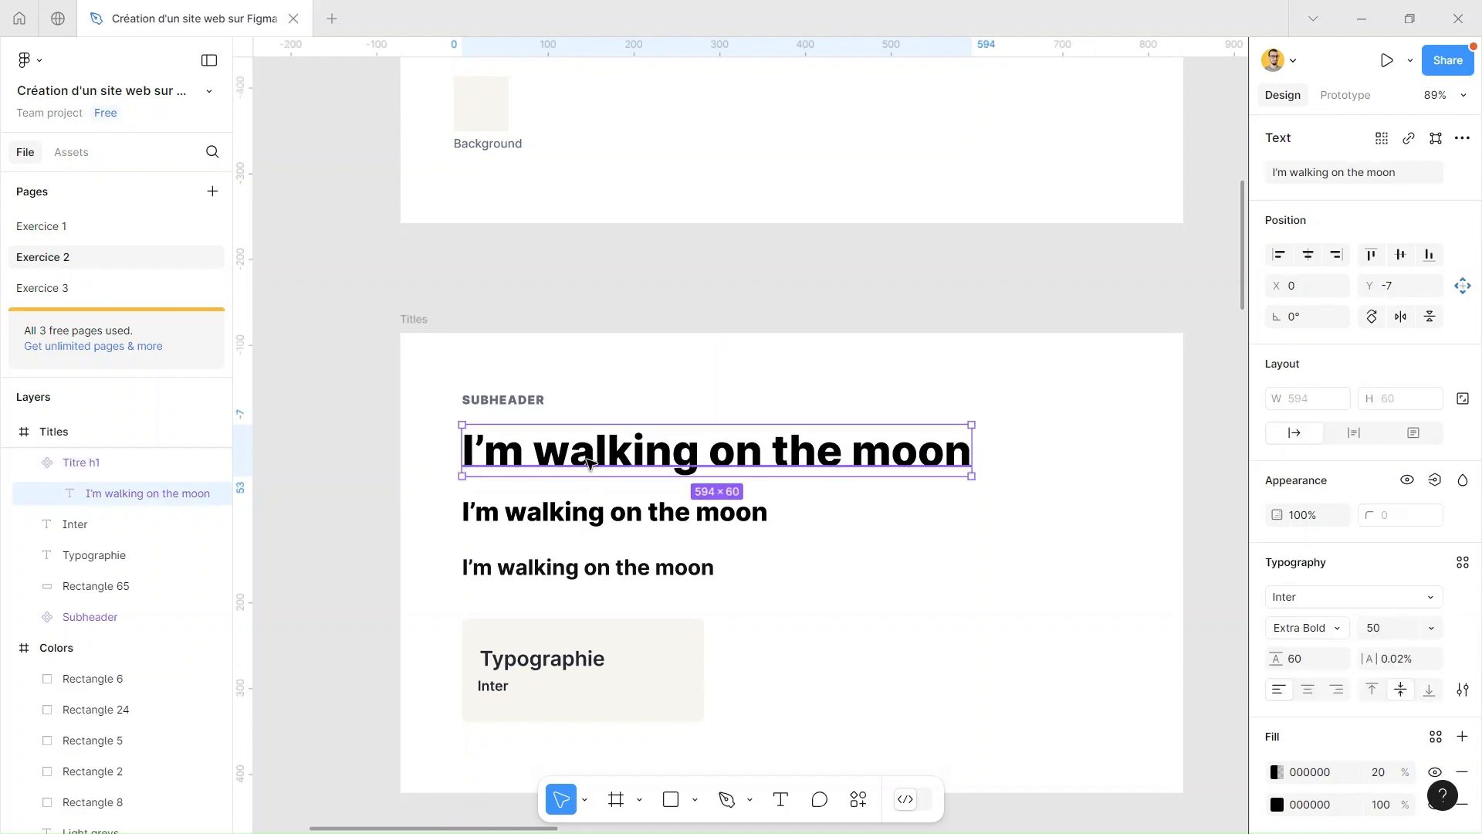
click(1463, 564)
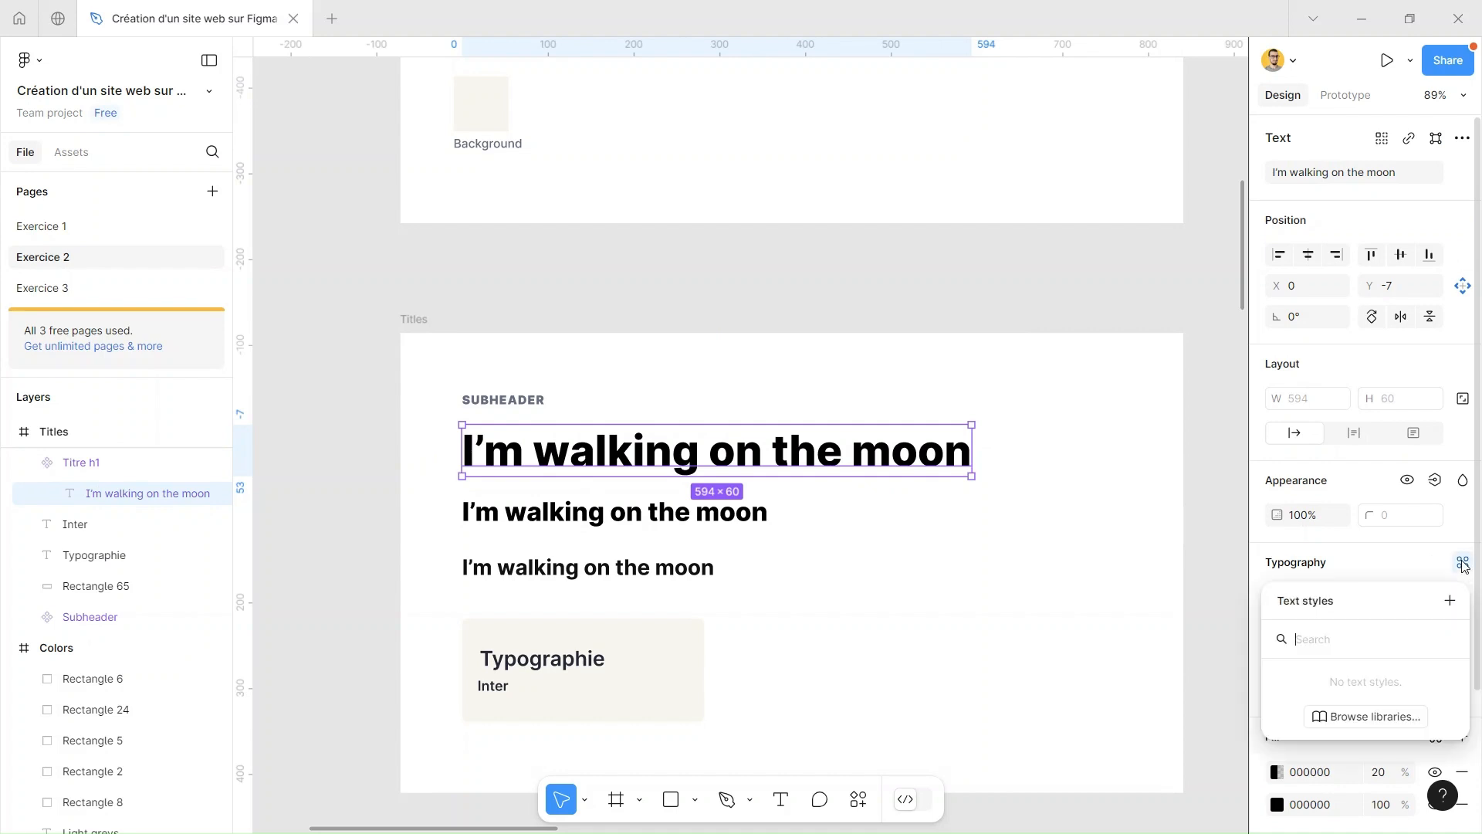
click(1451, 602)
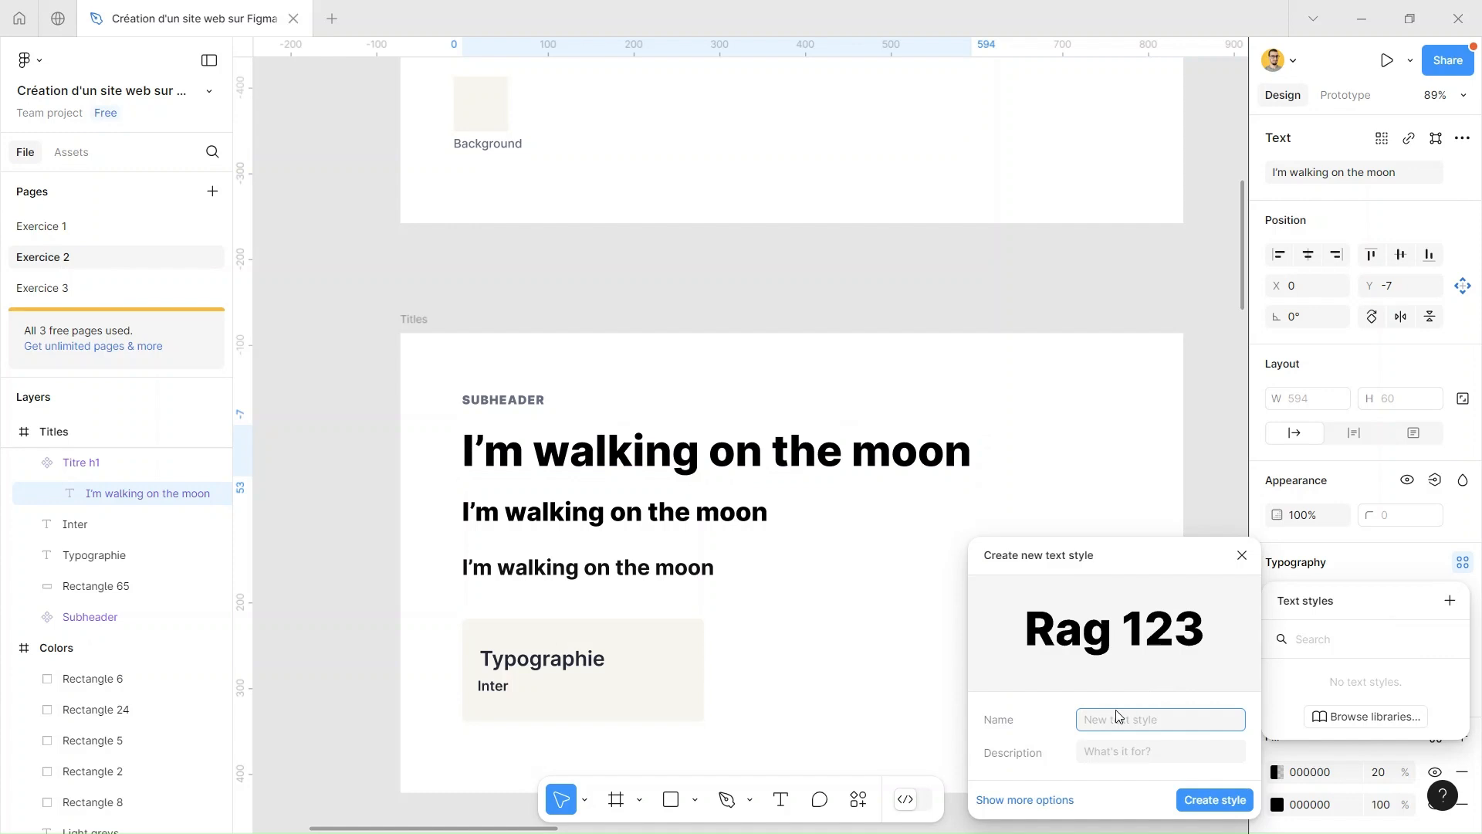
text(Titre h1)
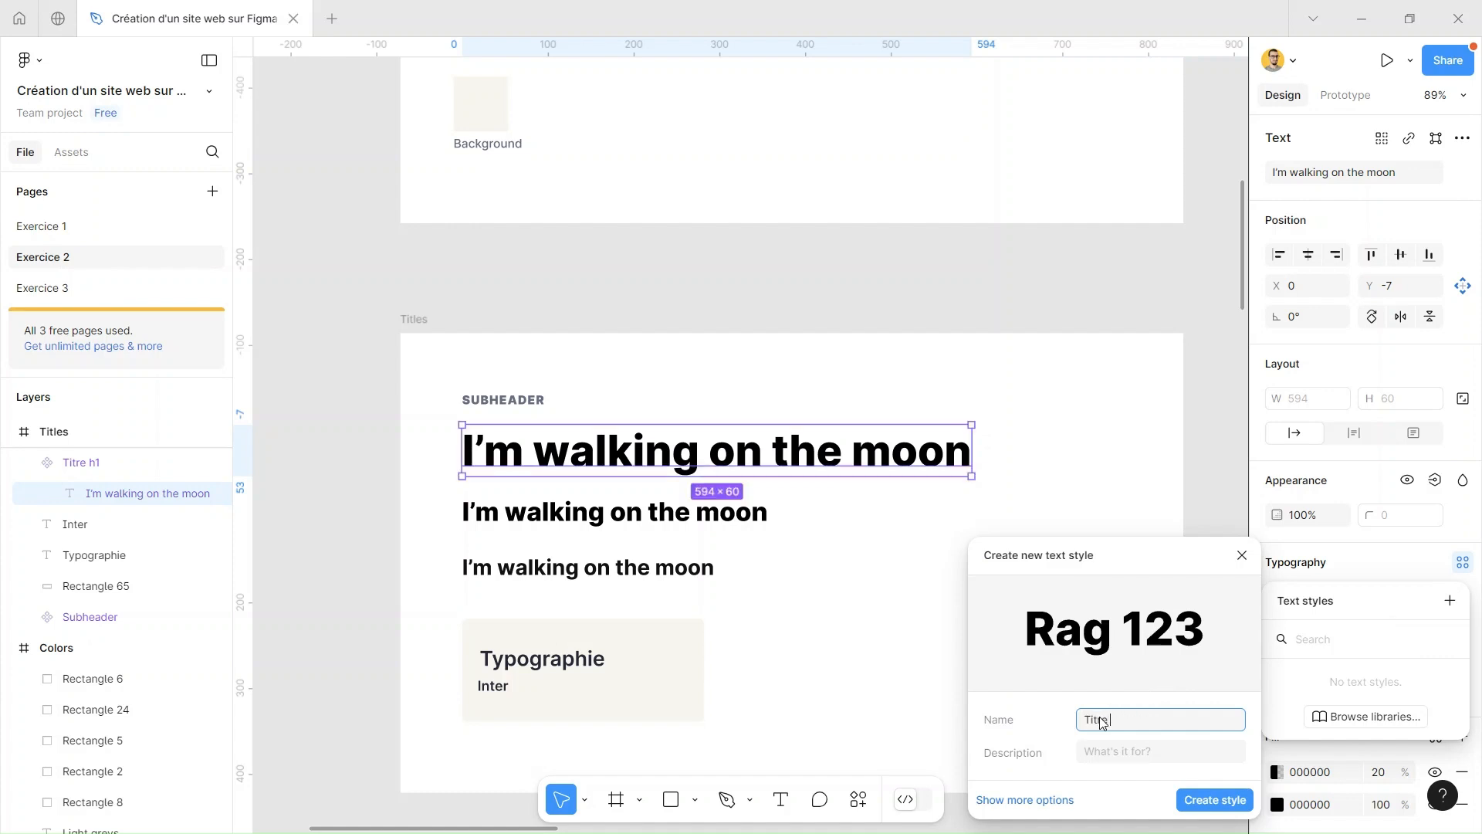
click(1203, 800)
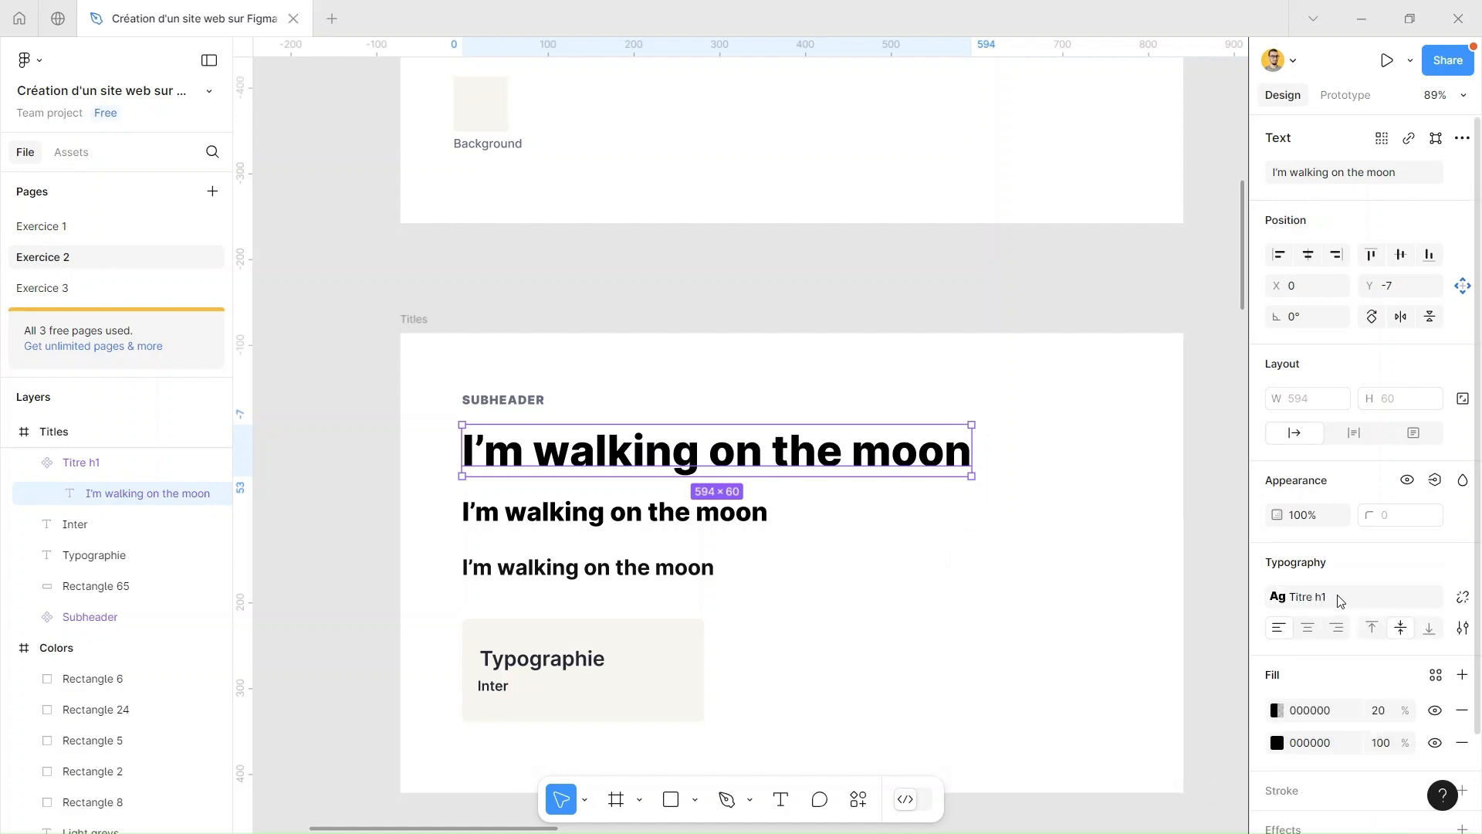
click(1212, 297)
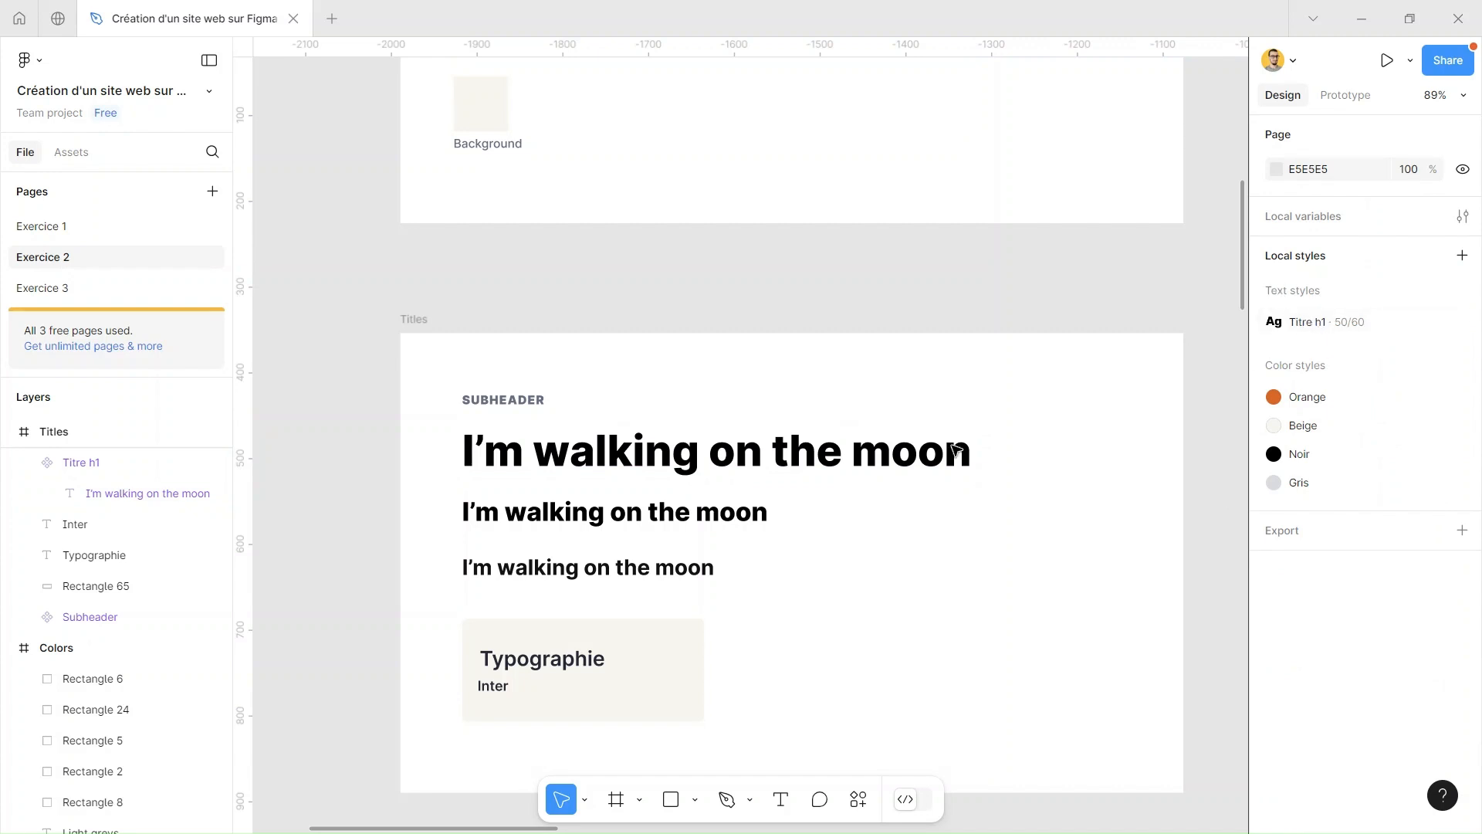
Create a text style named Titre h2 from the typography of the middle heading in the Titles frame
click(679, 518)
double_click(687, 517)
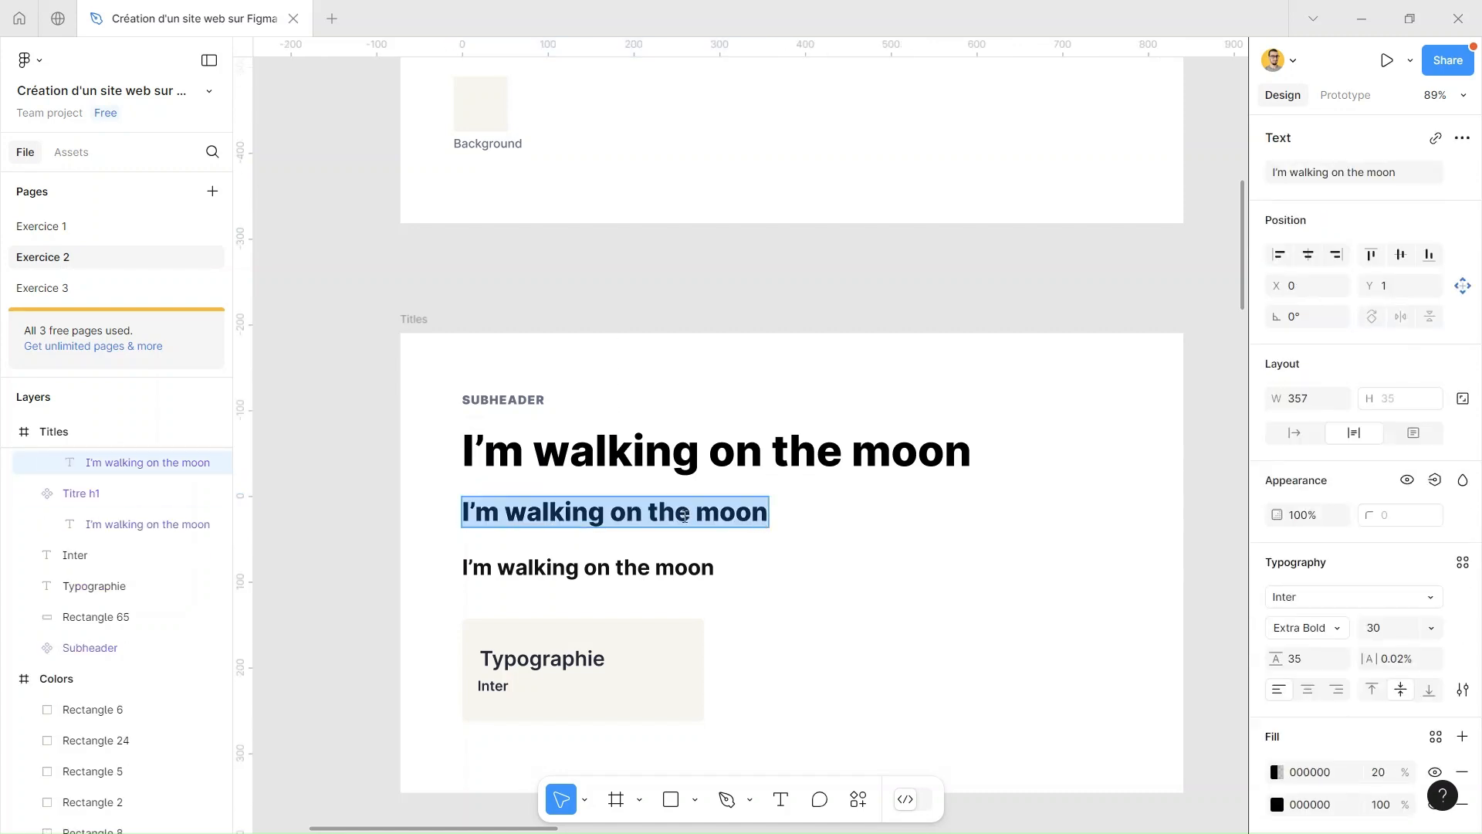
click(1463, 564)
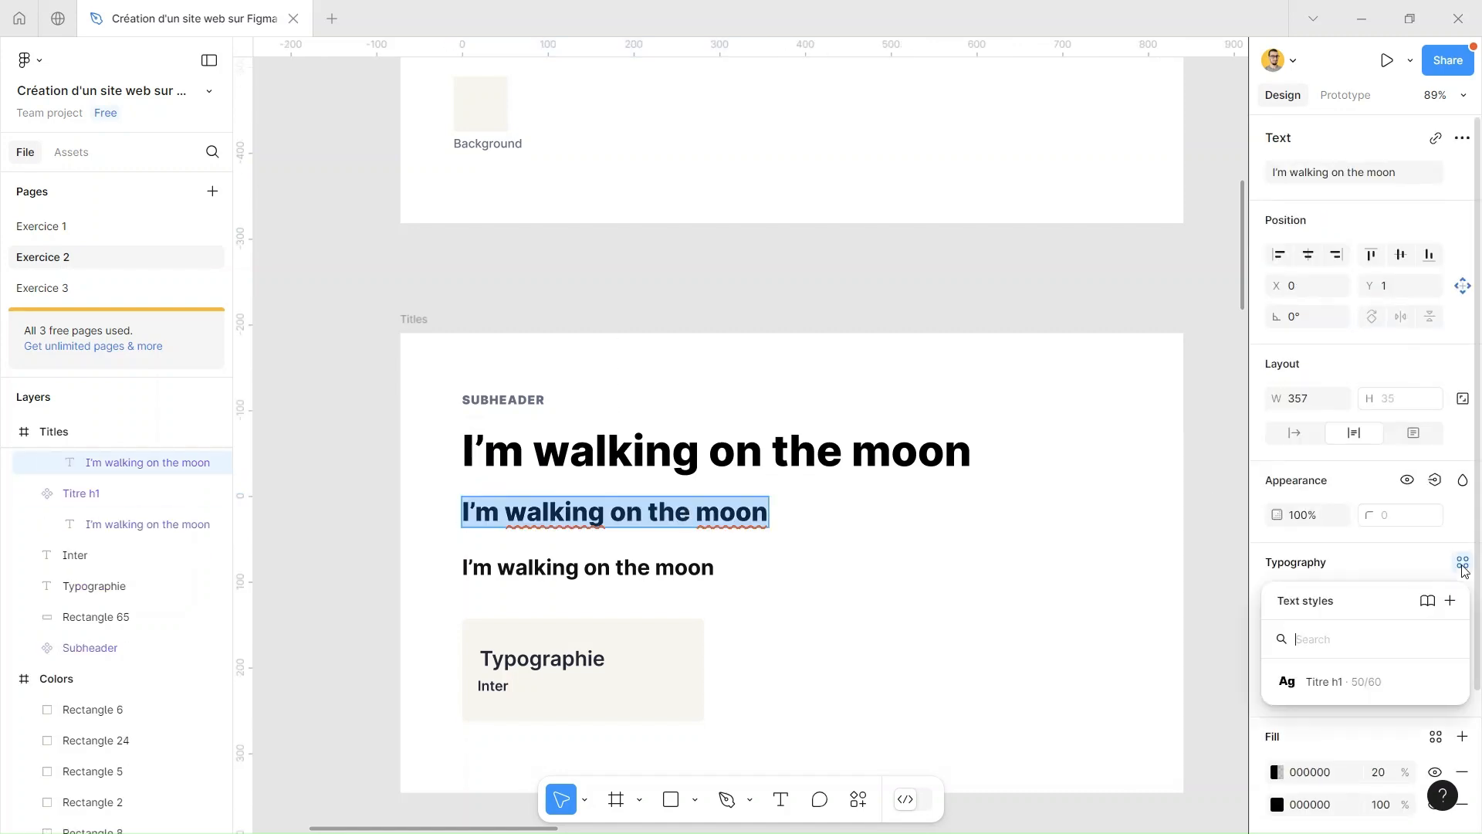
click(1450, 600)
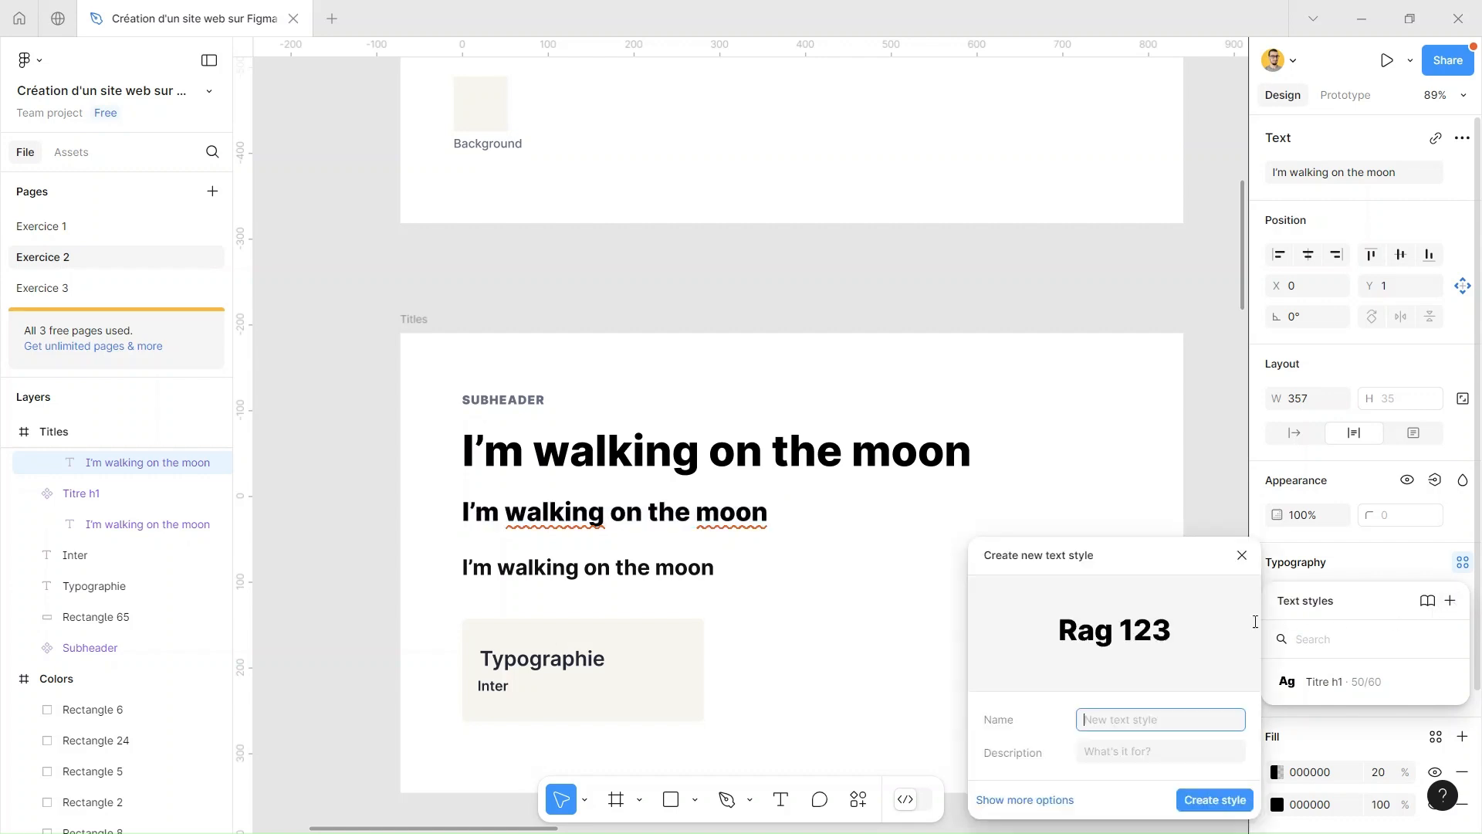
text(Ti)
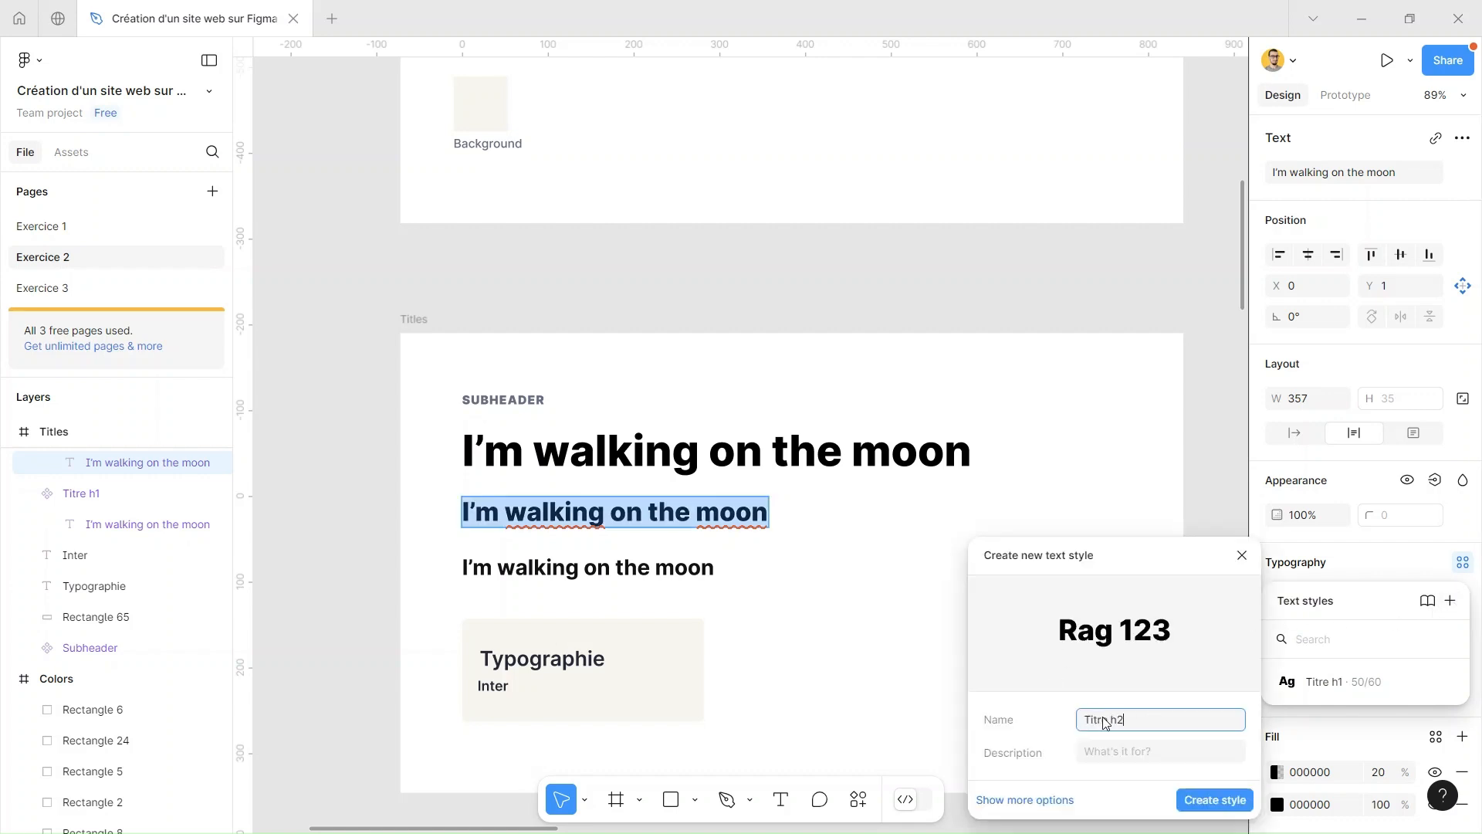
text(tre h2)
click(1202, 801)
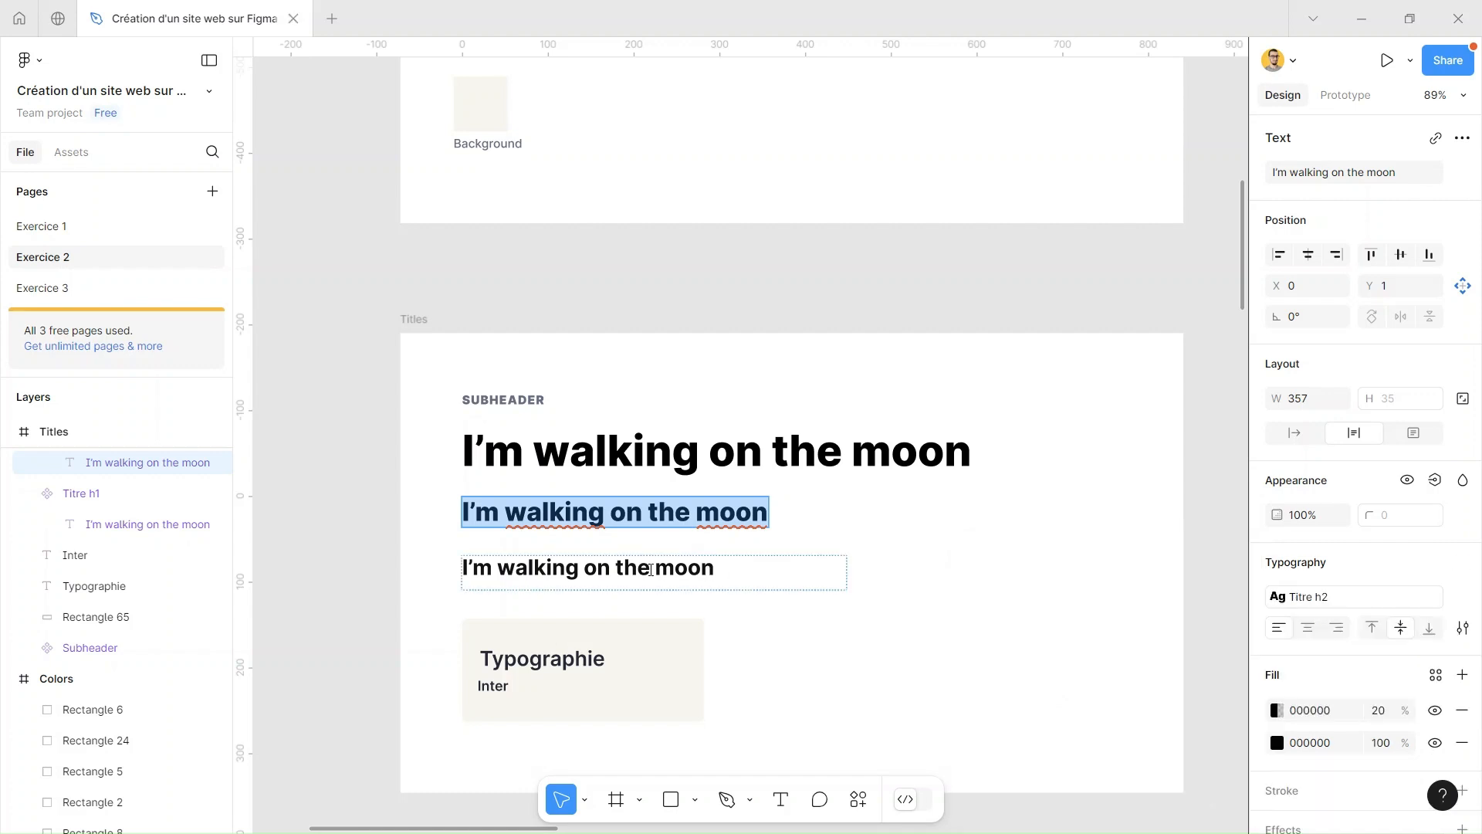
Create a text style named Titre h3 from the typography of the smallest heading in the Titles frame
click(648, 577)
double_click(664, 573)
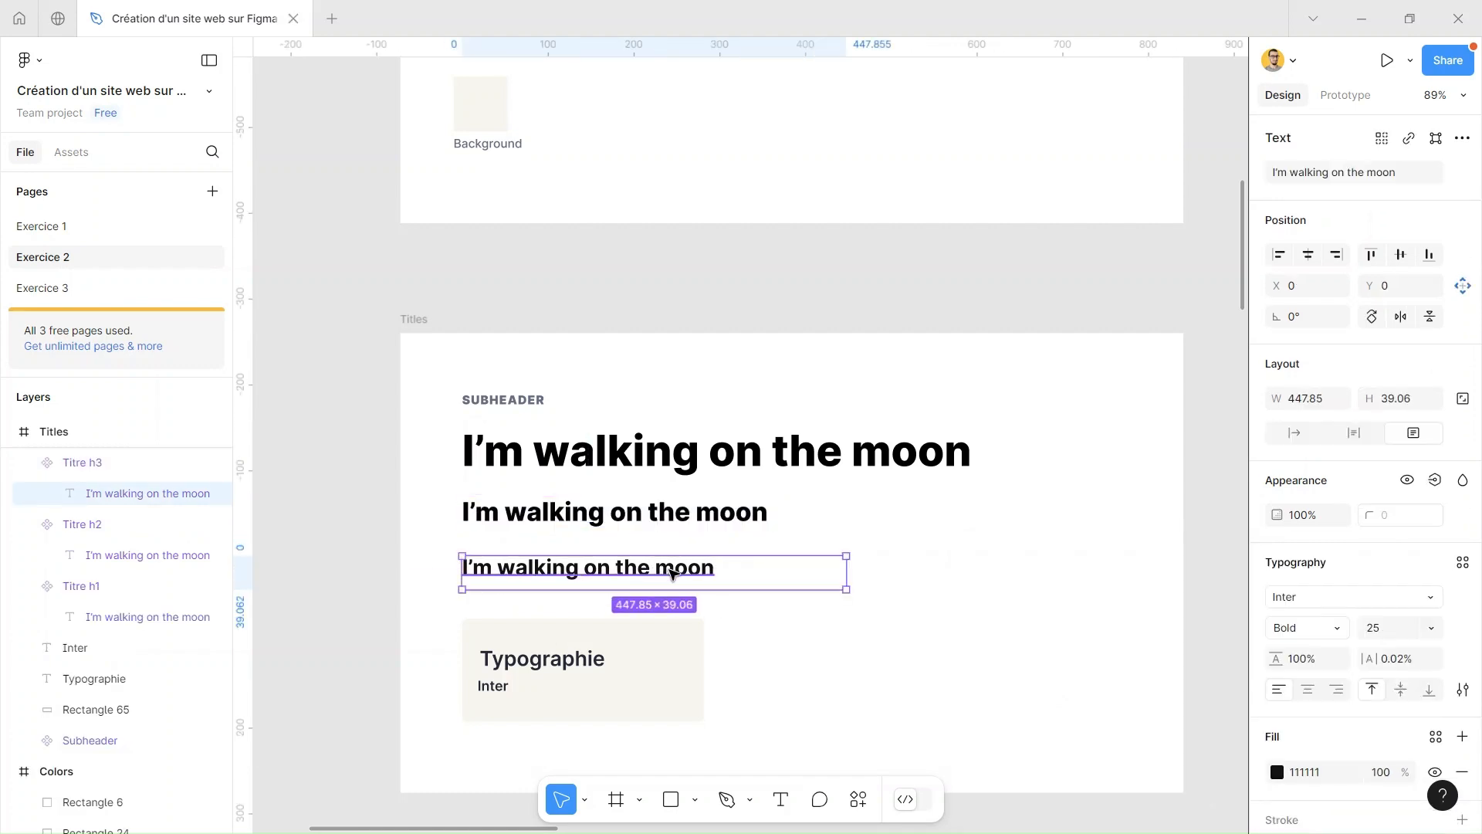
click(1462, 564)
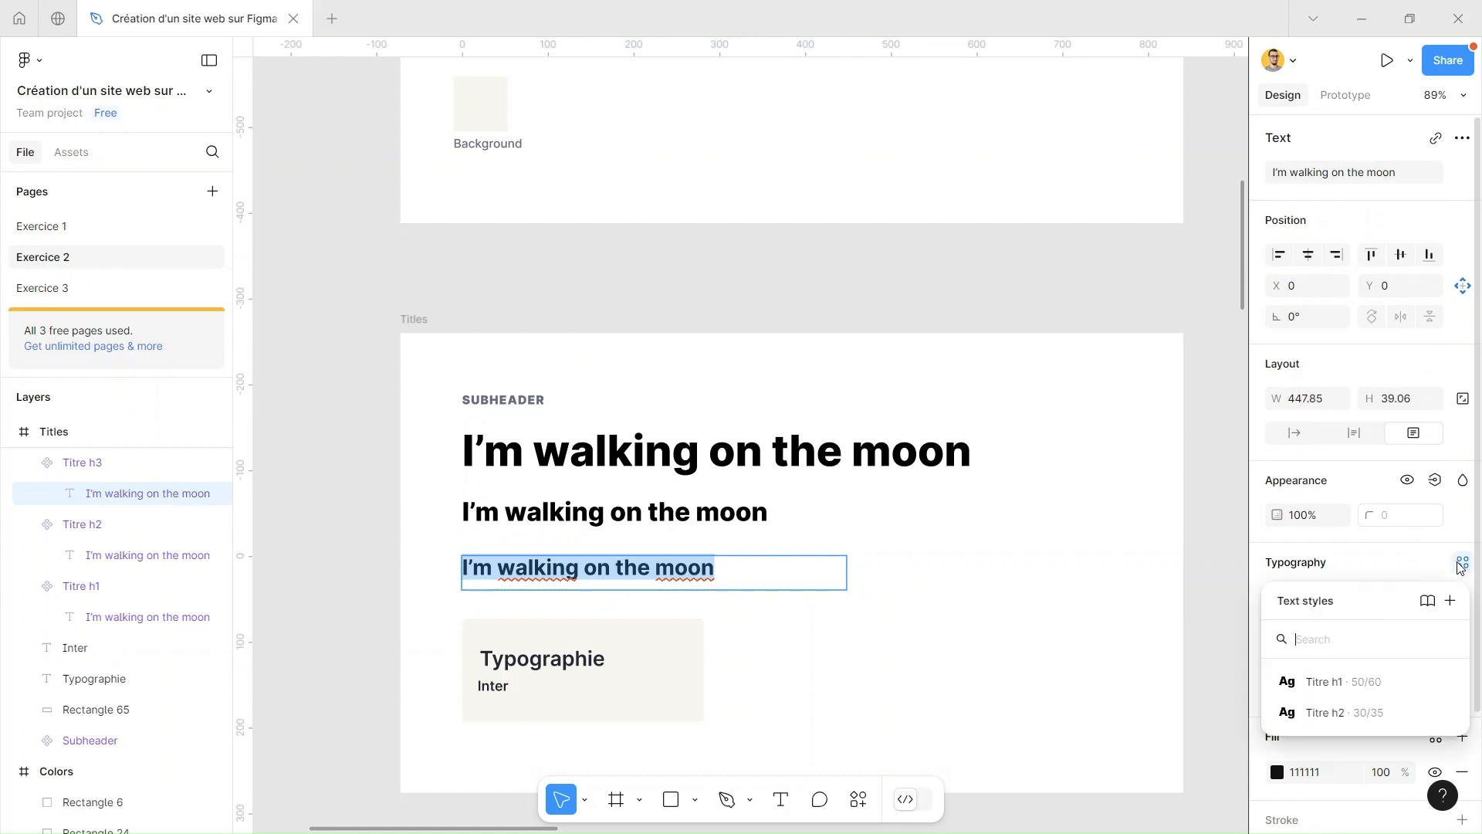
click(1450, 601)
text(Titre h3)
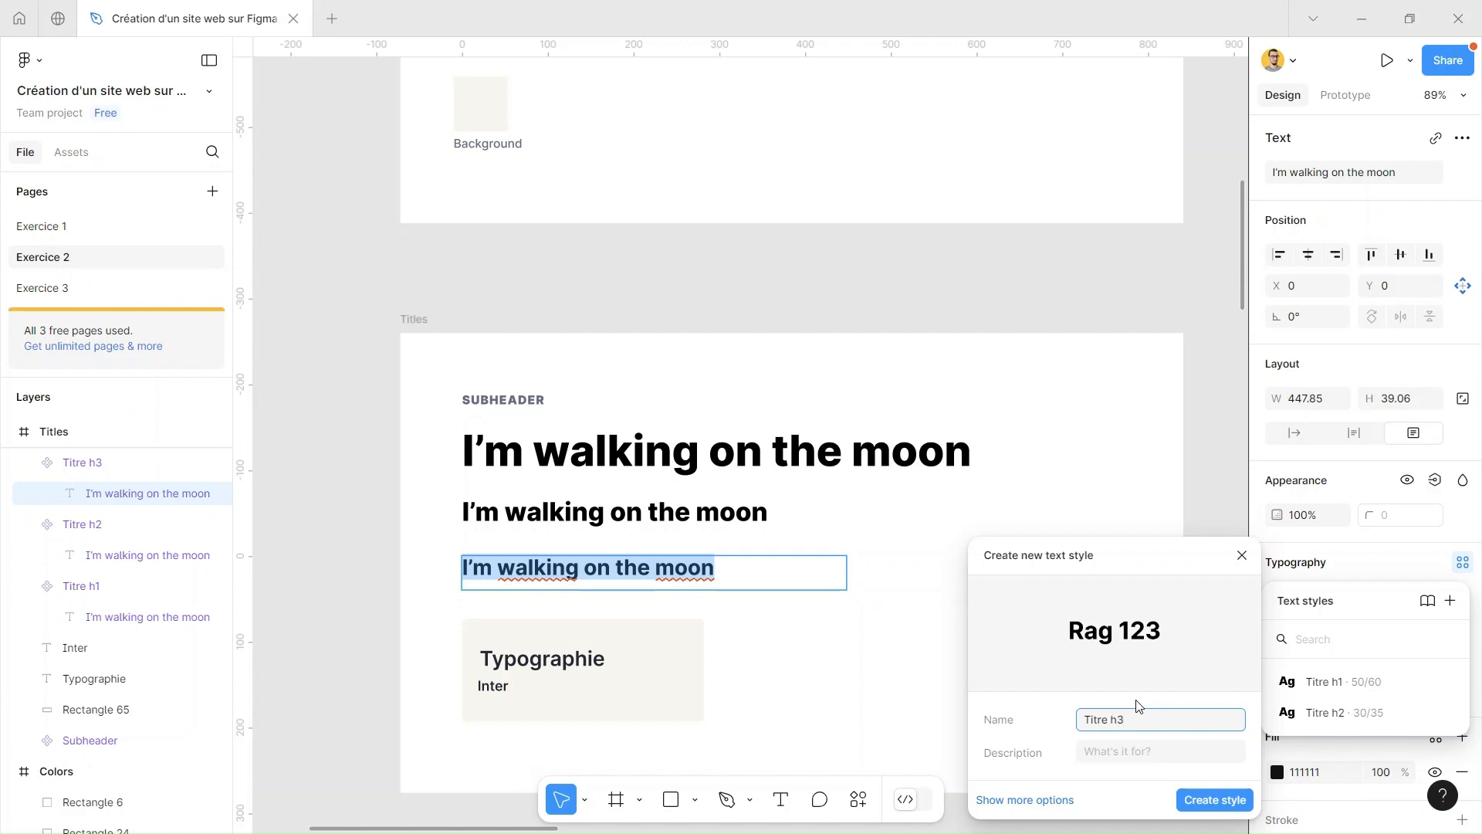
click(1232, 801)
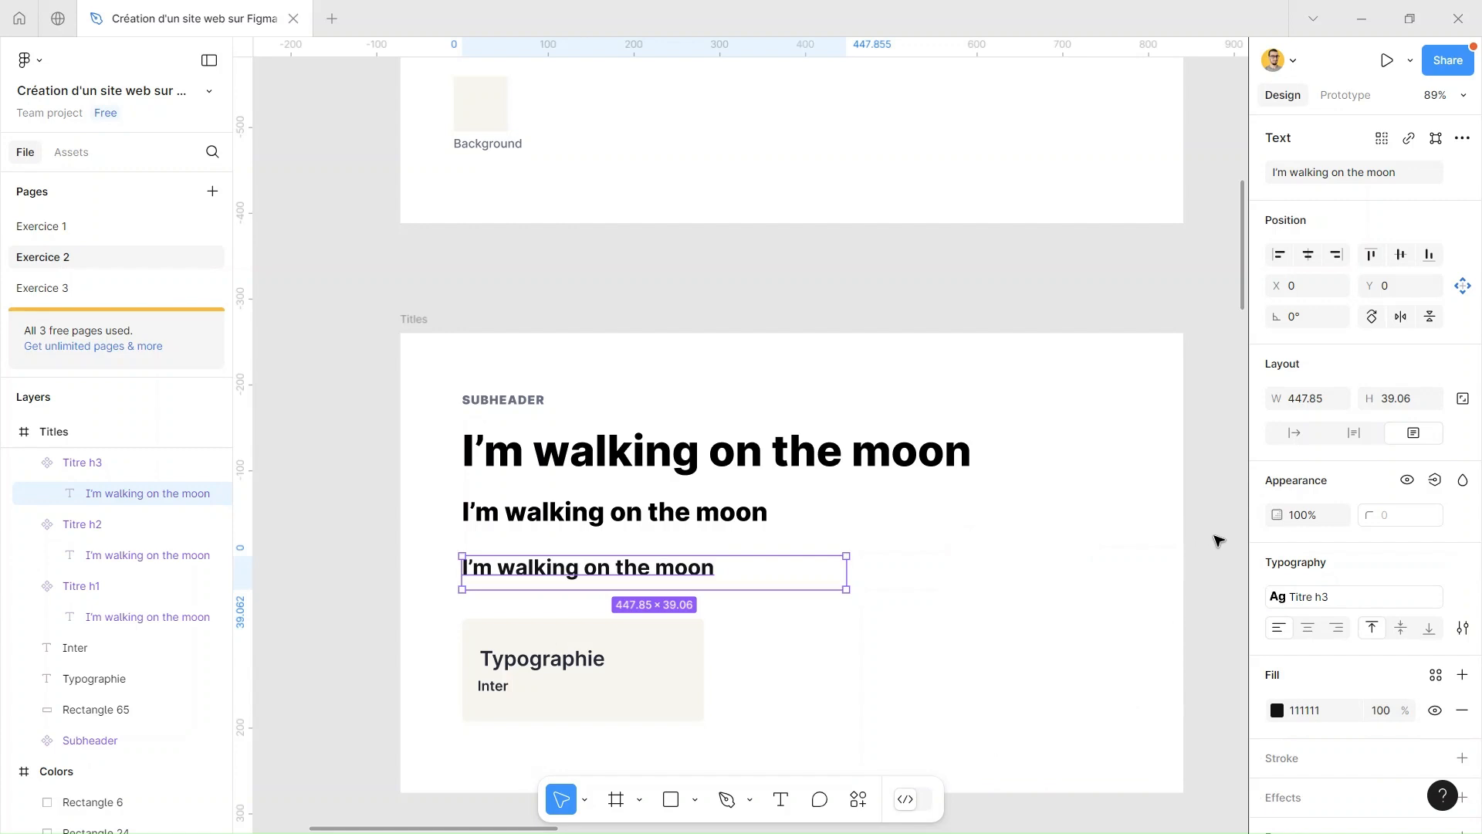
click(1218, 540)
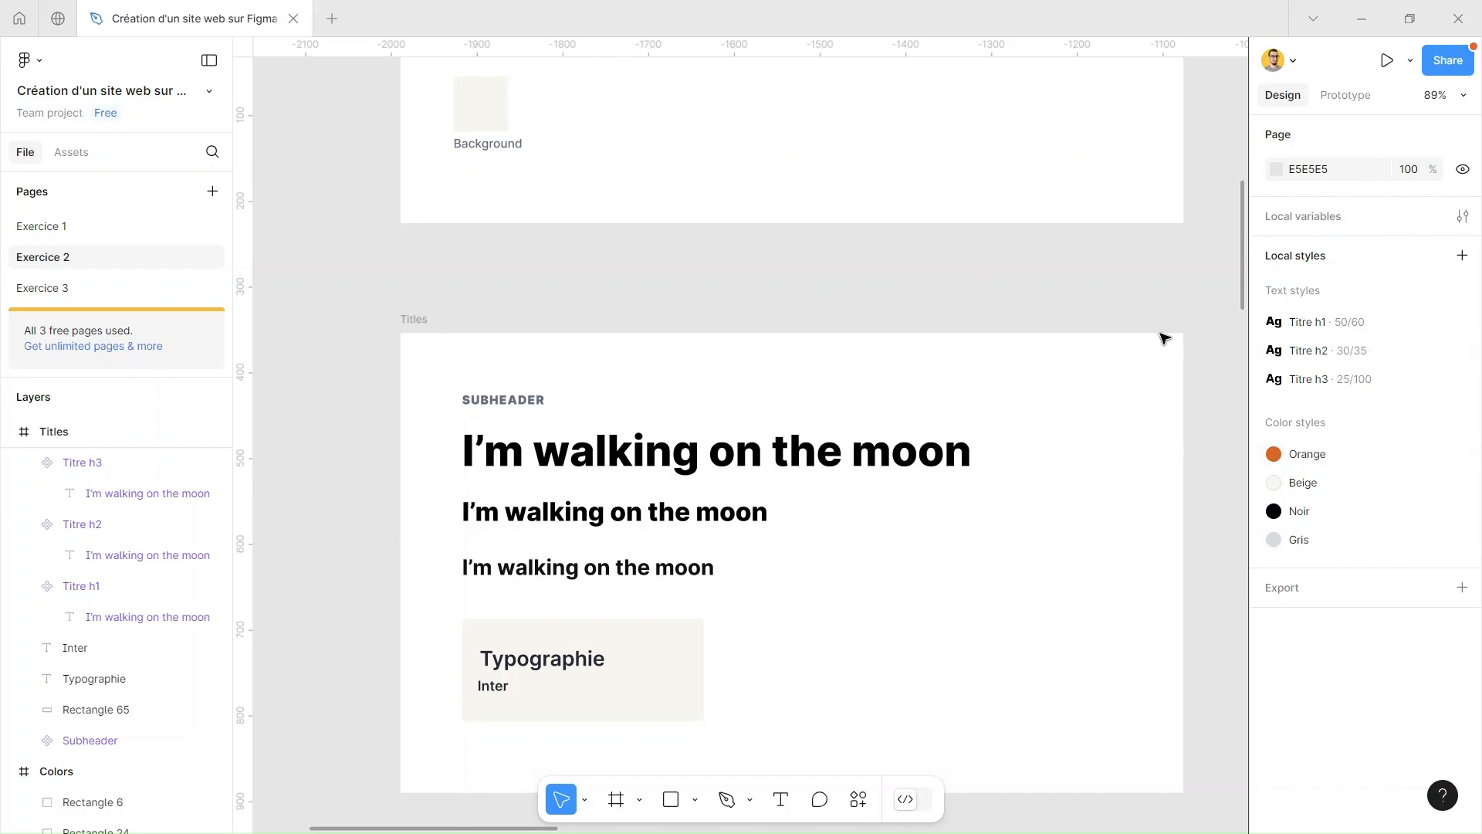
click(1464, 258)
click(1158, 309)
drag(1043, 308, 1025, 342)
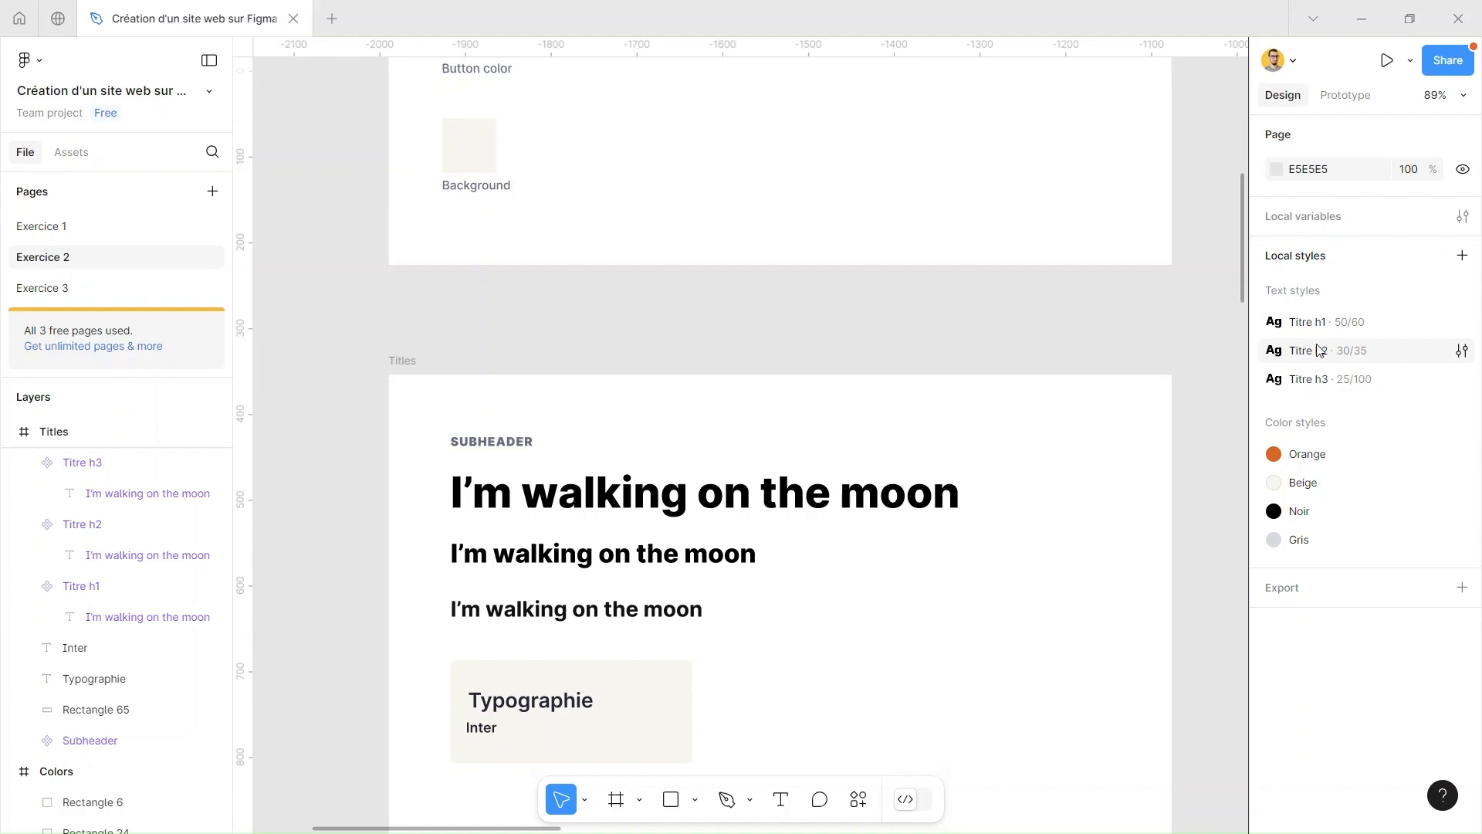
Add a text box about 355 × 77 reading "Bonjour" on the empty canvas beside the Titles frame
drag(626, 326, 912, 216)
scroll(784, 302, down, 1)
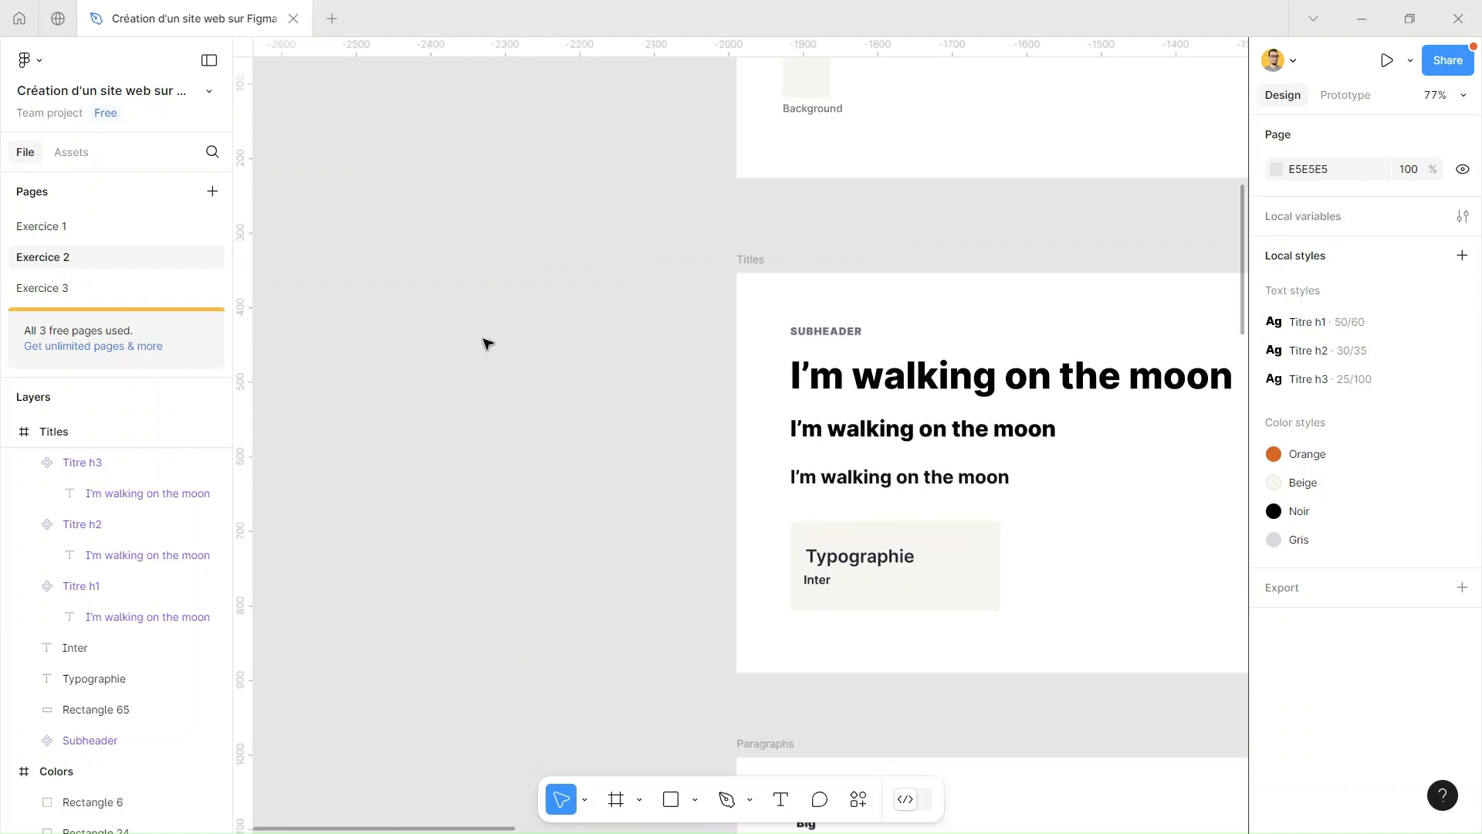
click(780, 799)
drag(328, 306, 593, 364)
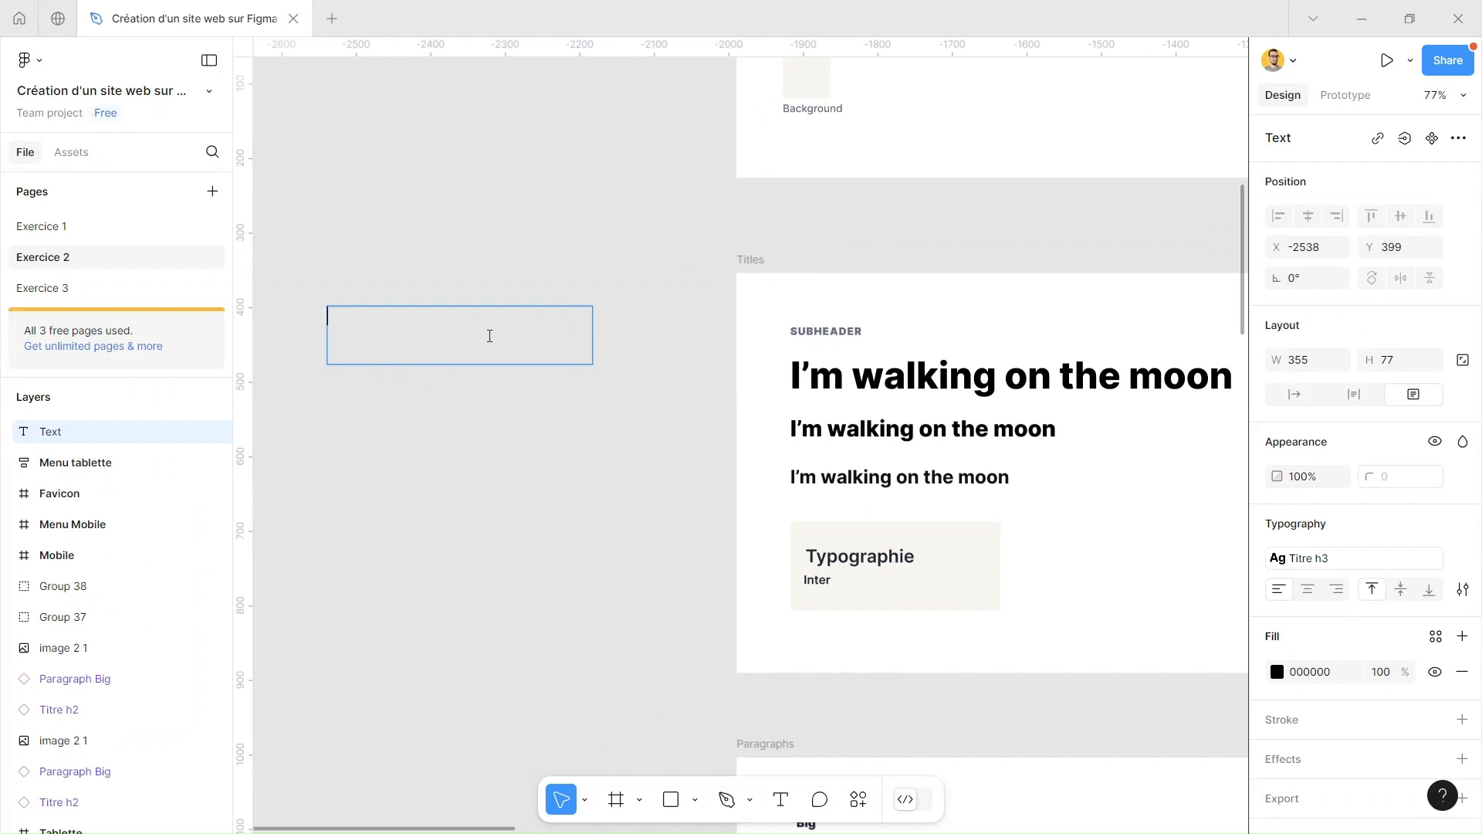
text(Bonjour)
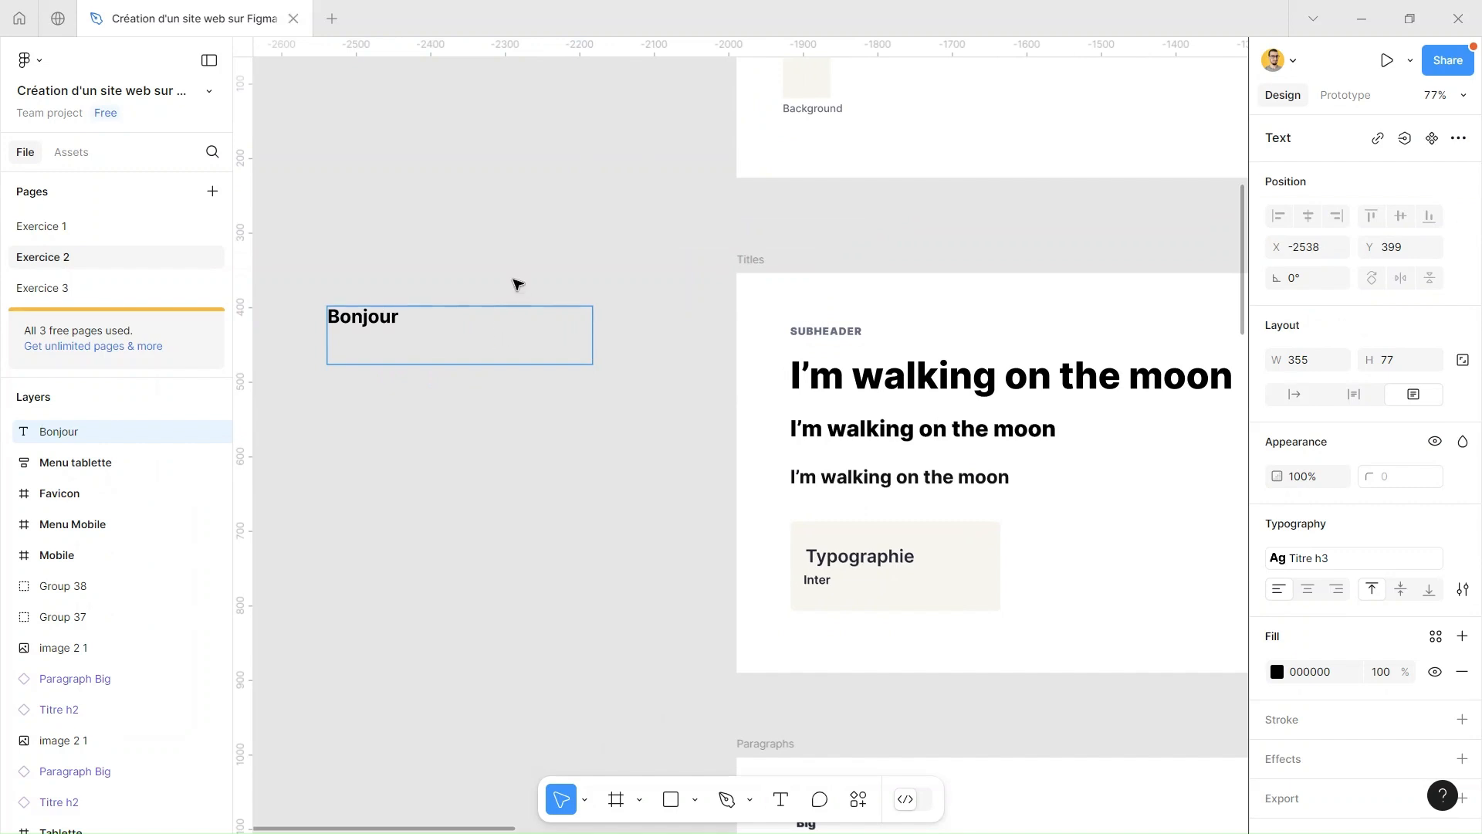
key(Escape)
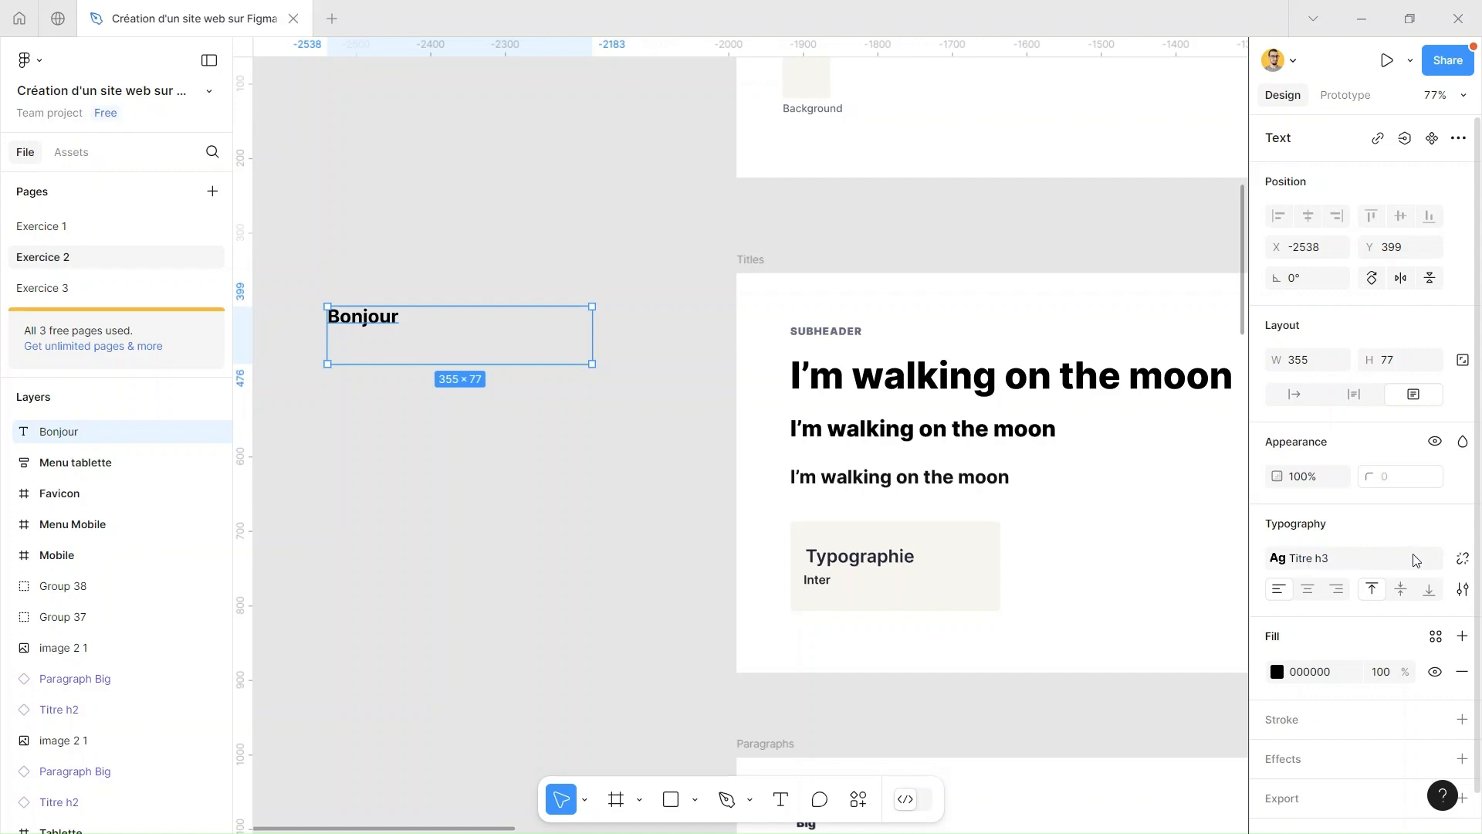
Try the text styles on the Bonjour text in turn: Titre h1, Titre h2 and Titre h3
click(1312, 565)
click(1343, 673)
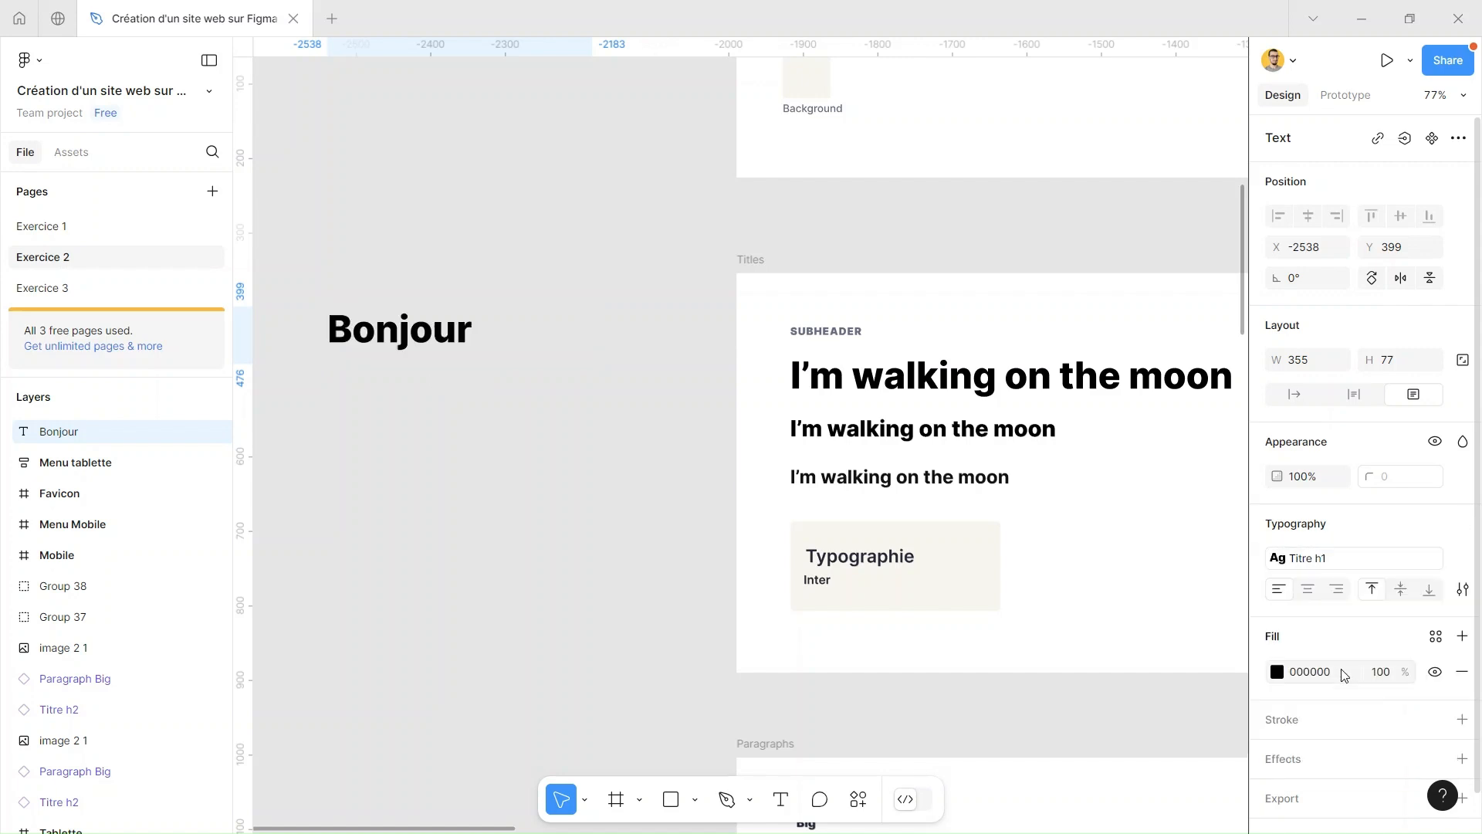
click(1324, 562)
click(1326, 706)
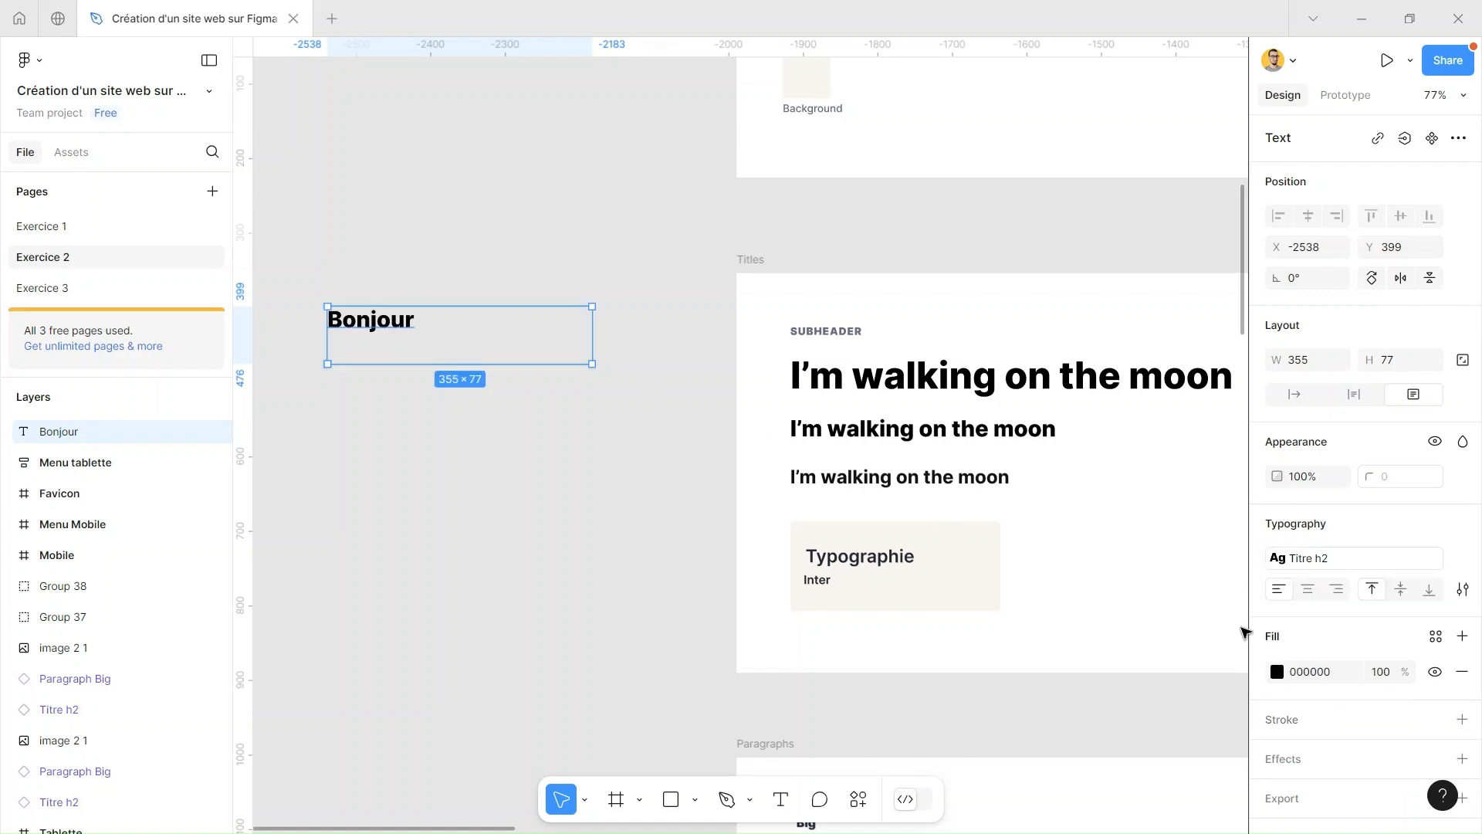
click(1337, 561)
click(1328, 735)
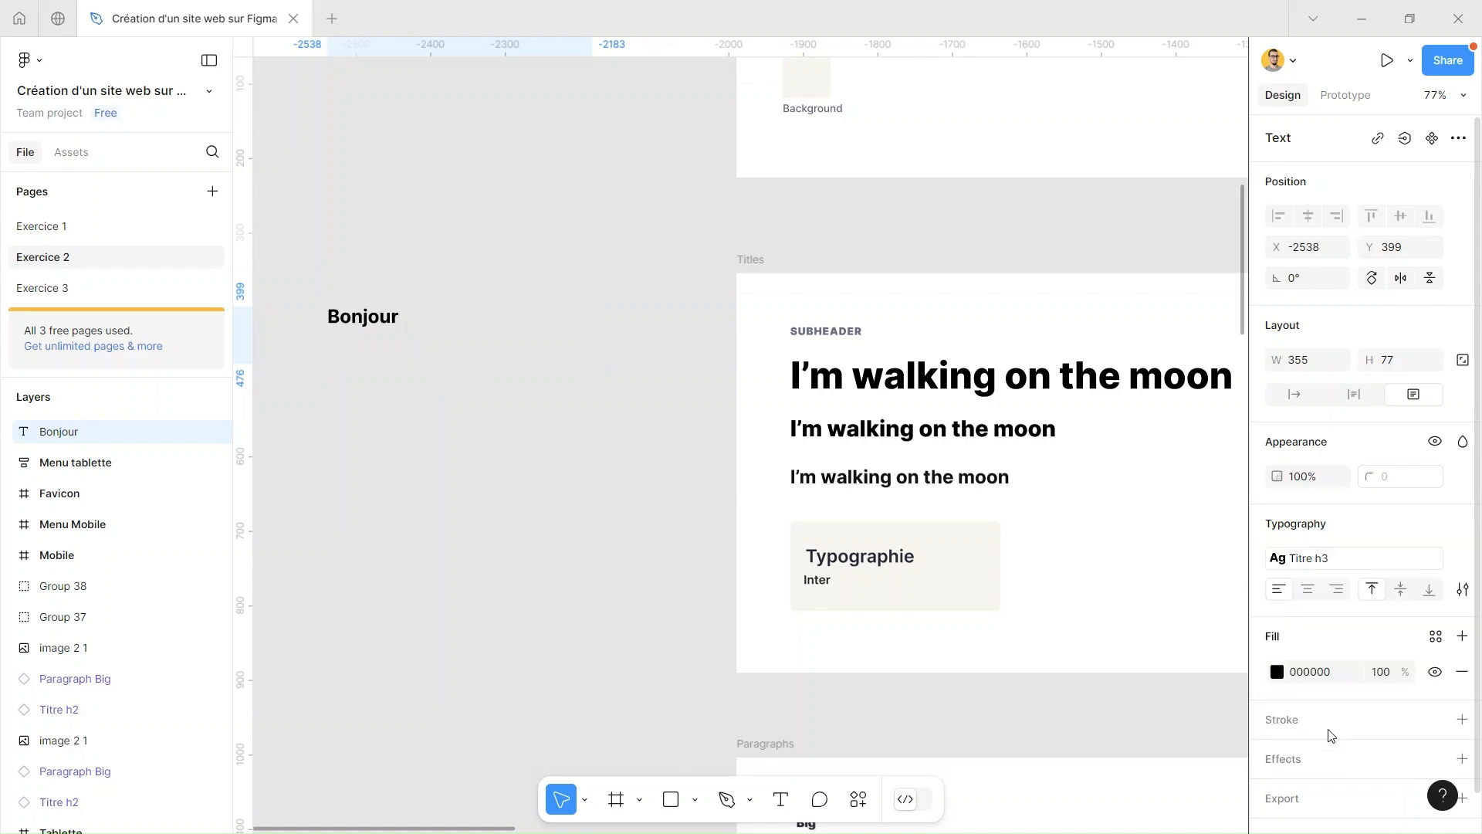
click(533, 244)
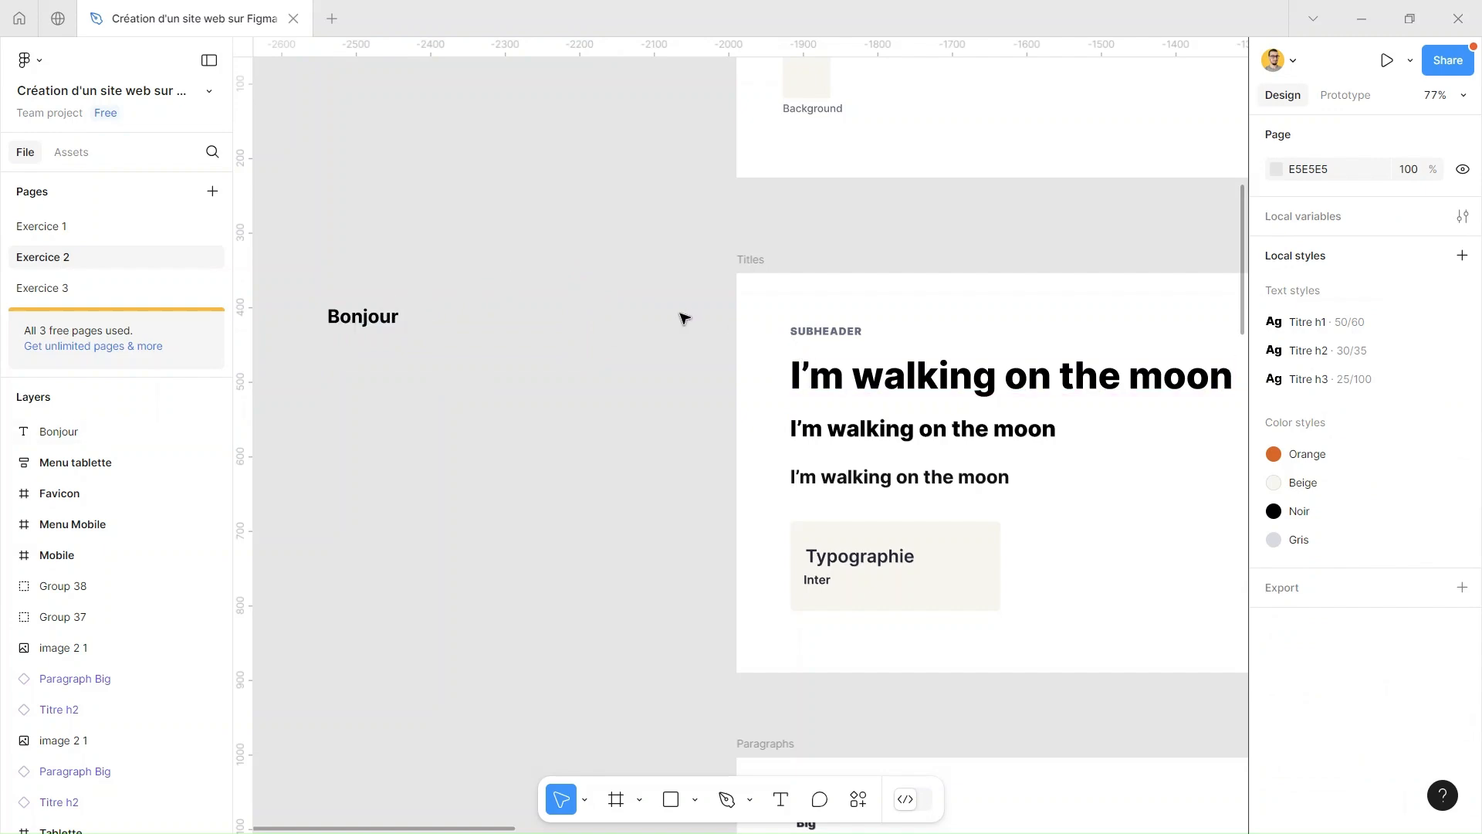
scroll(683, 317, down, 5)
scroll(669, 318, up, 3)
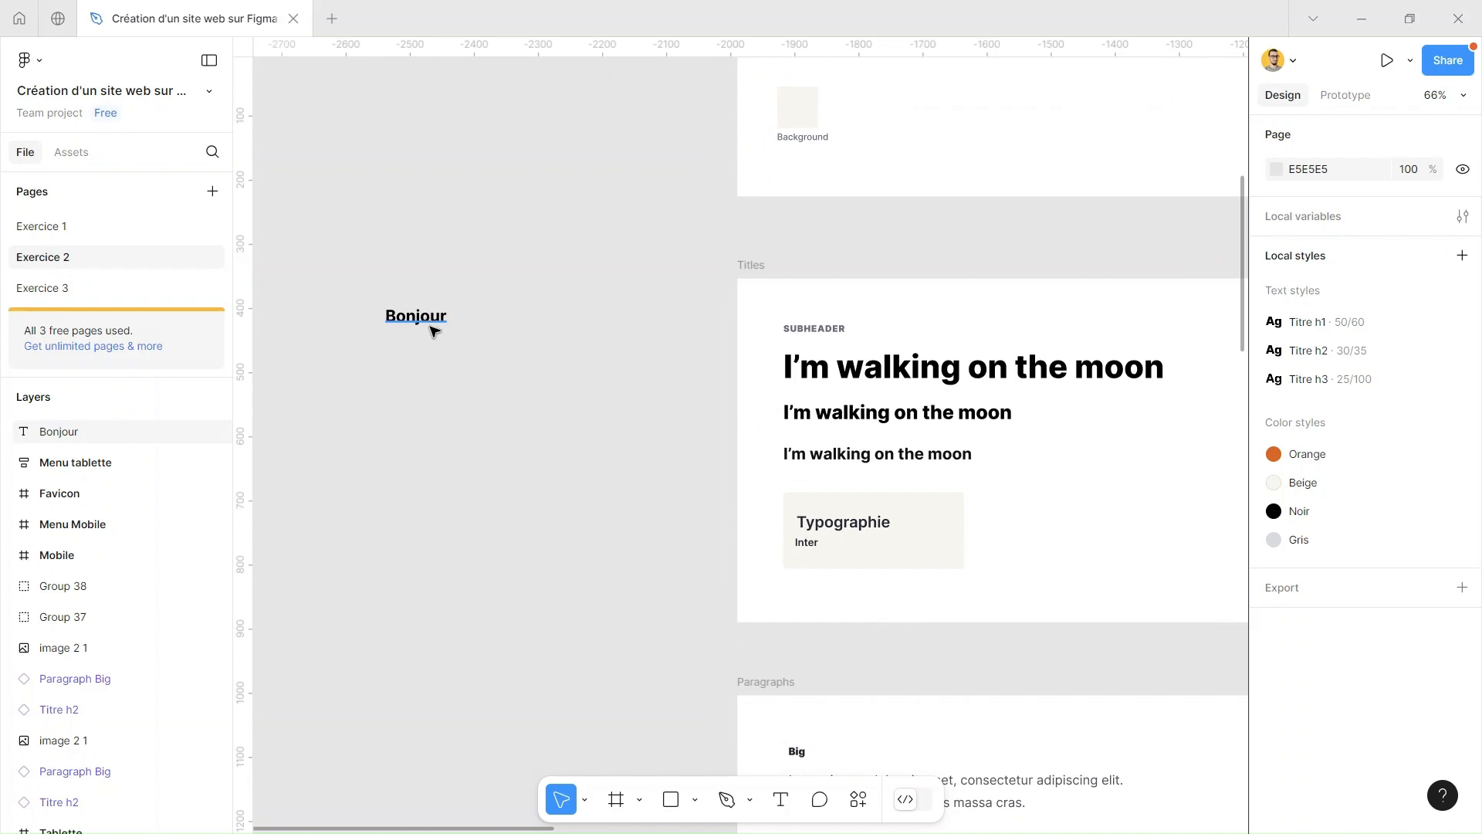
click(398, 315)
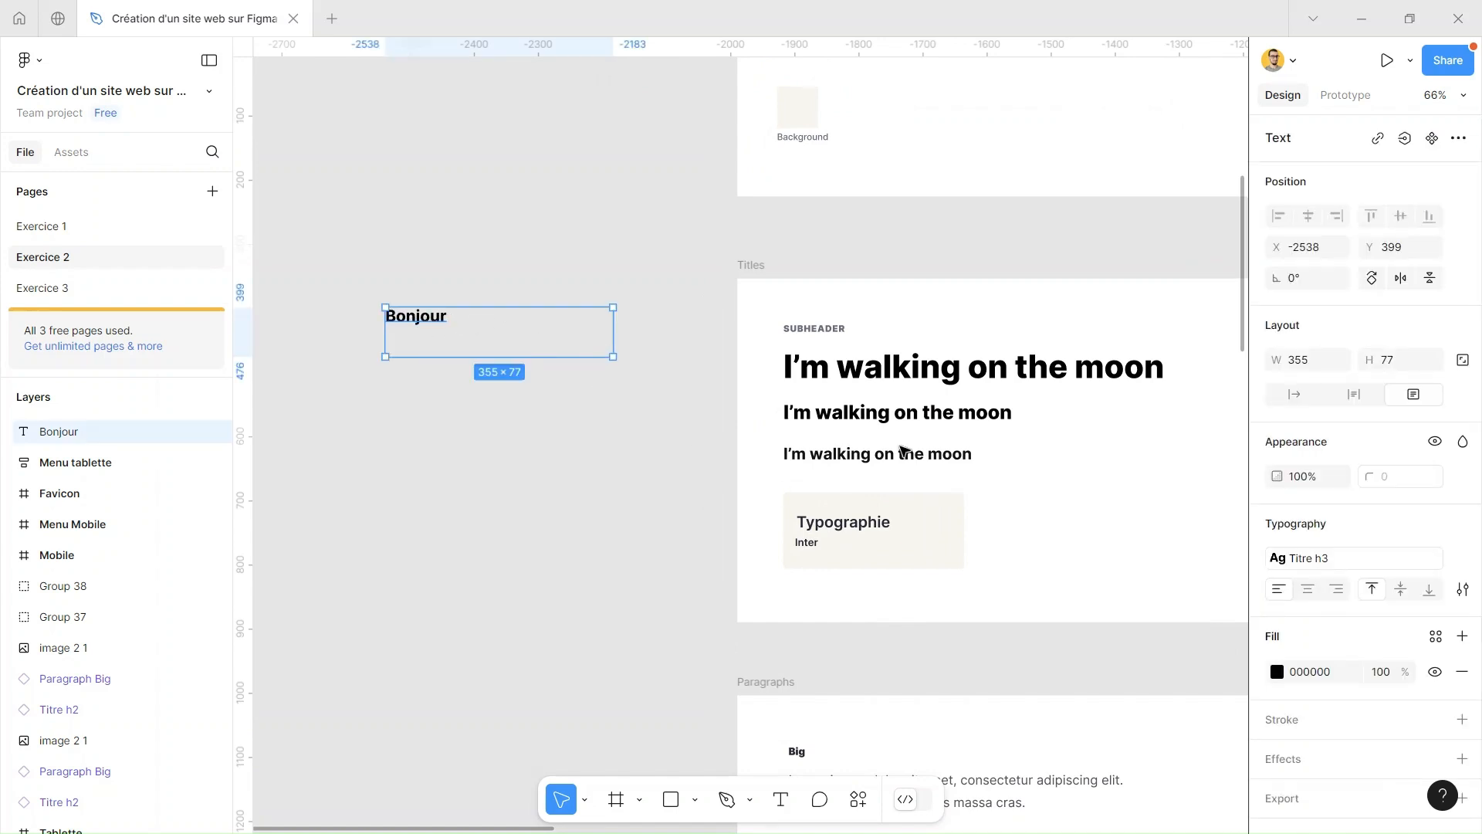
click(651, 496)
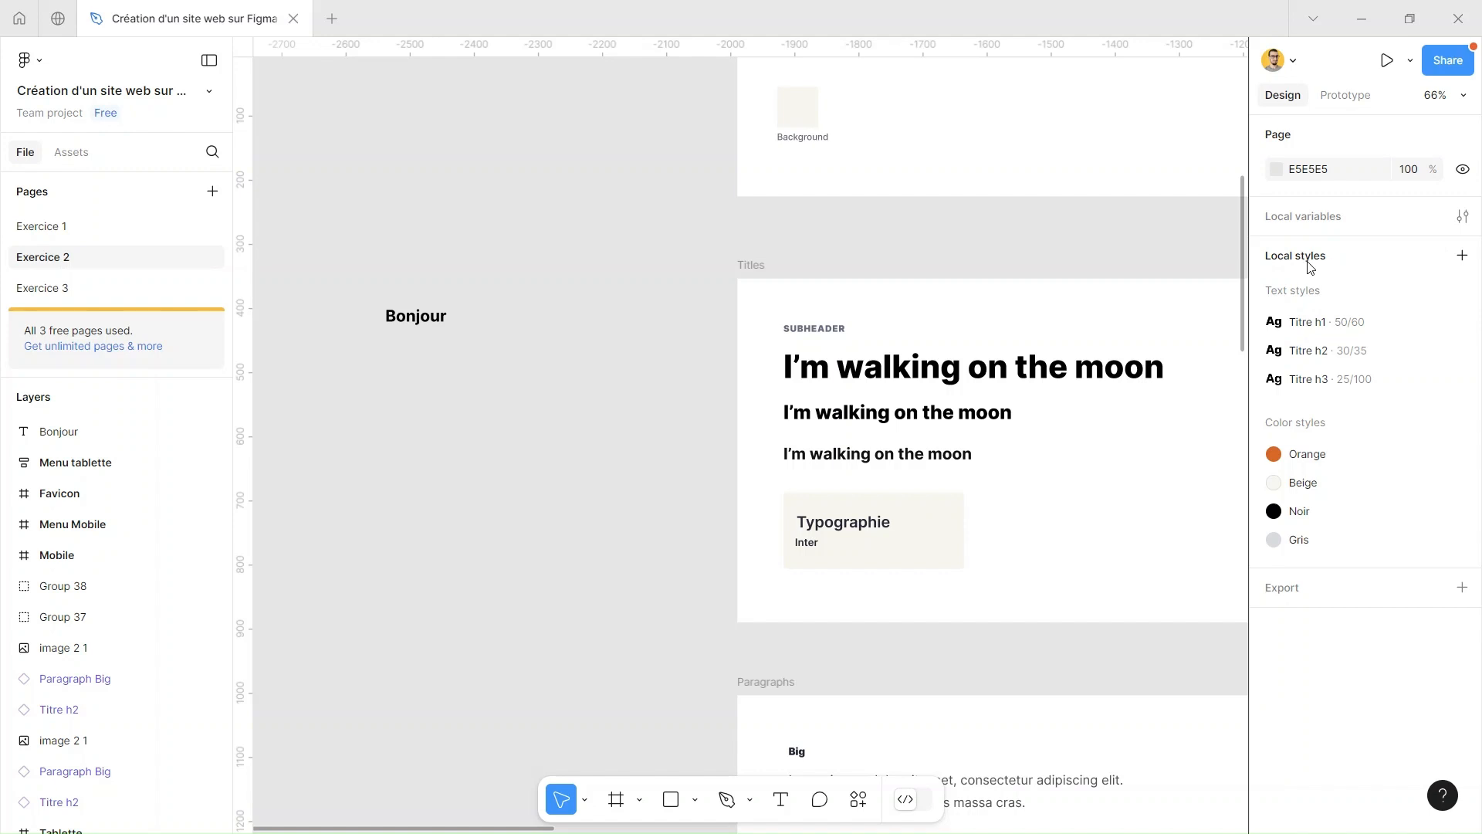
click(427, 331)
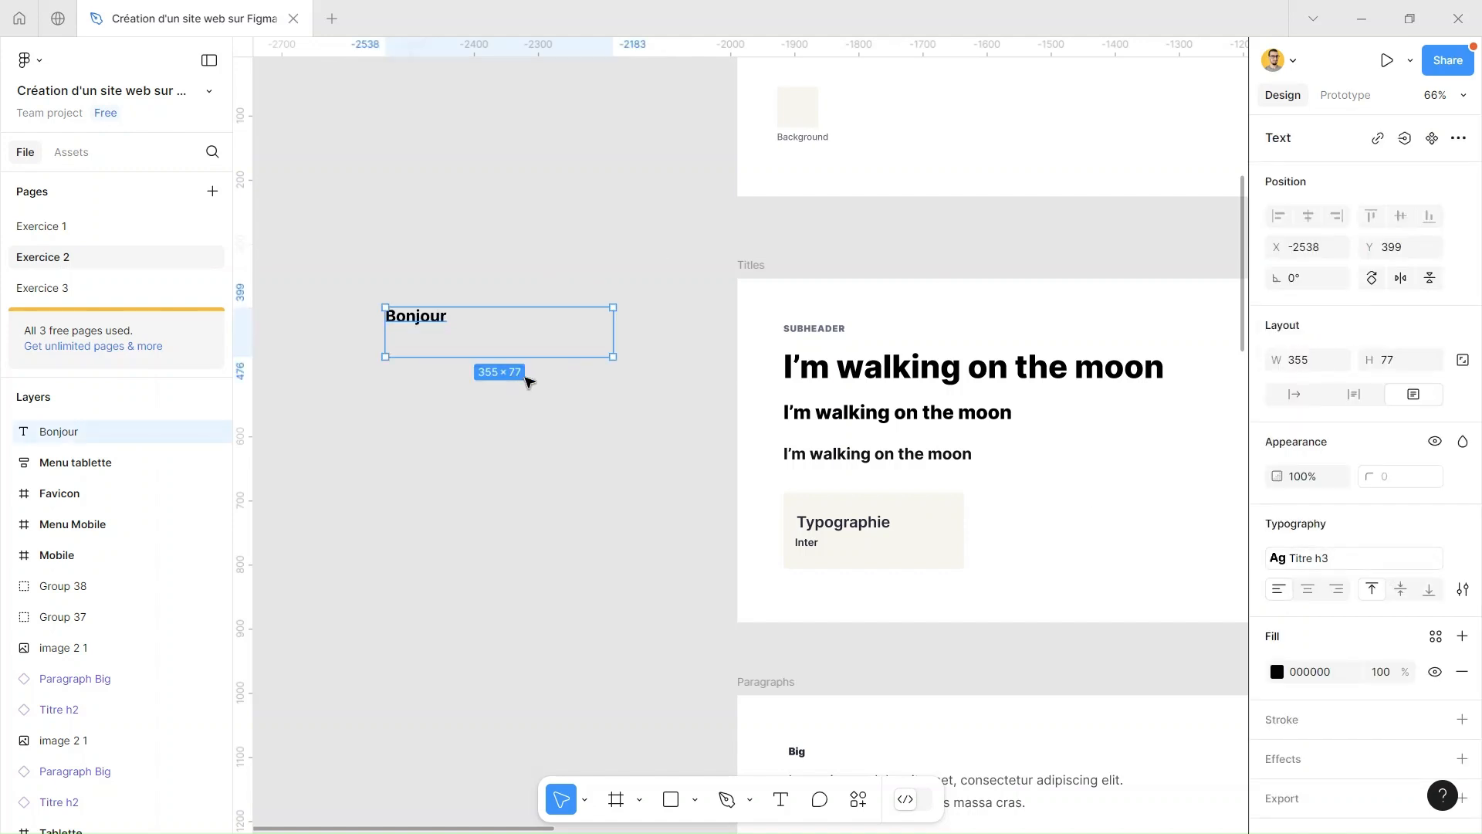
click(615, 413)
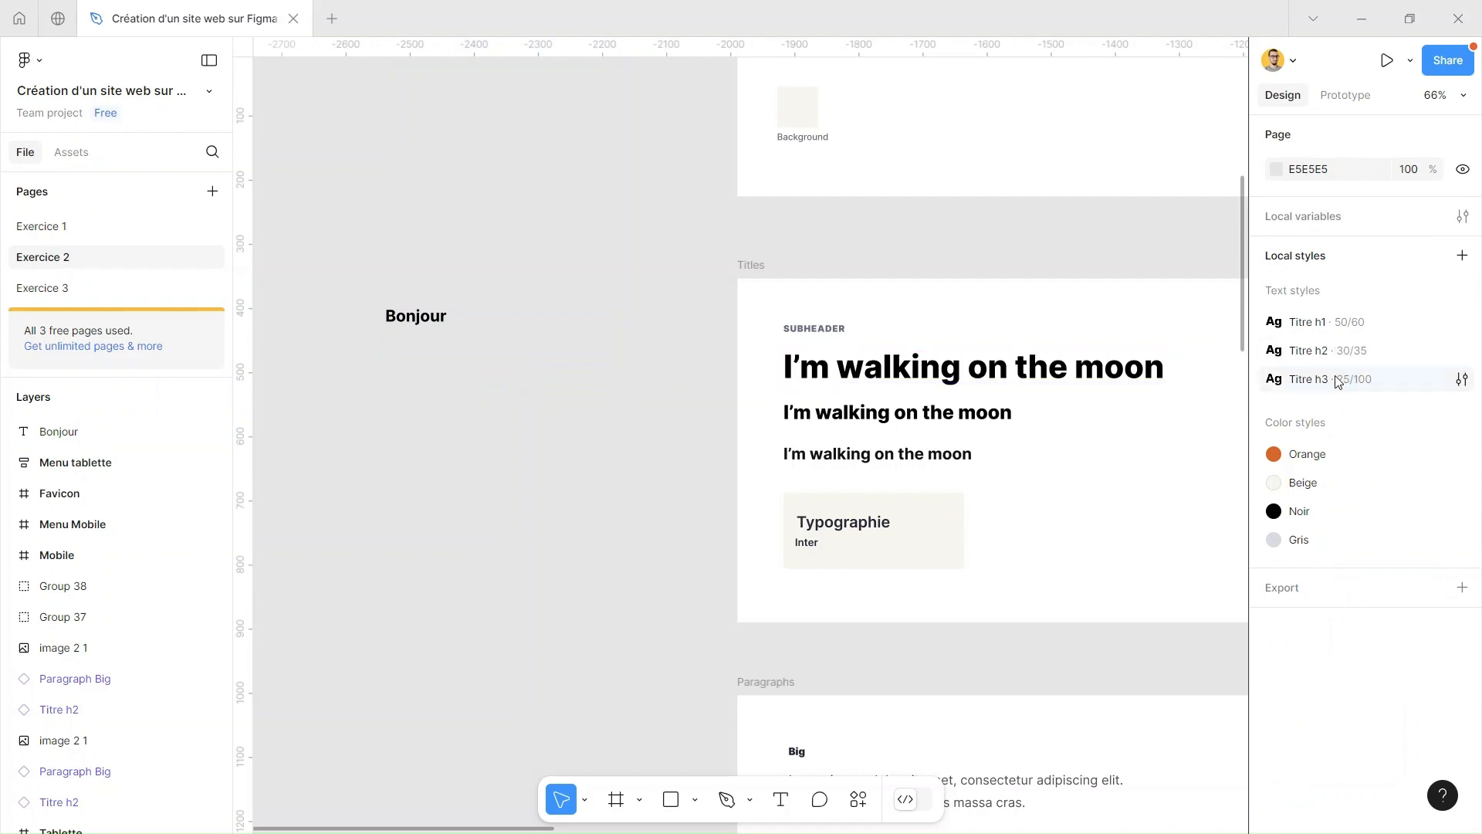
double_click(1306, 376)
double_click(1276, 386)
click(1364, 378)
key(Return)
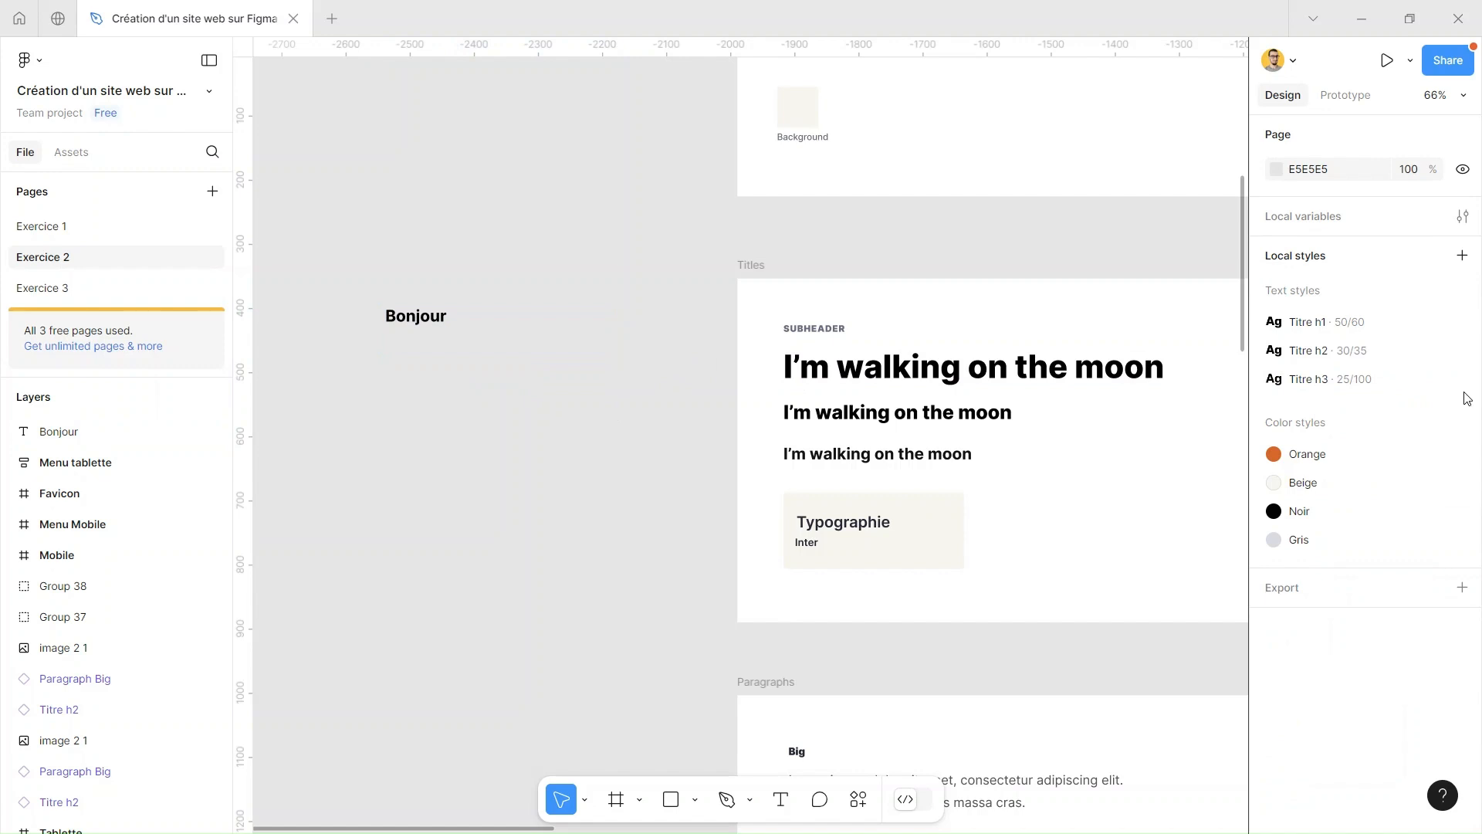
Try a font size of 55 in the Titre h3 text style, and undo the change
click(1462, 378)
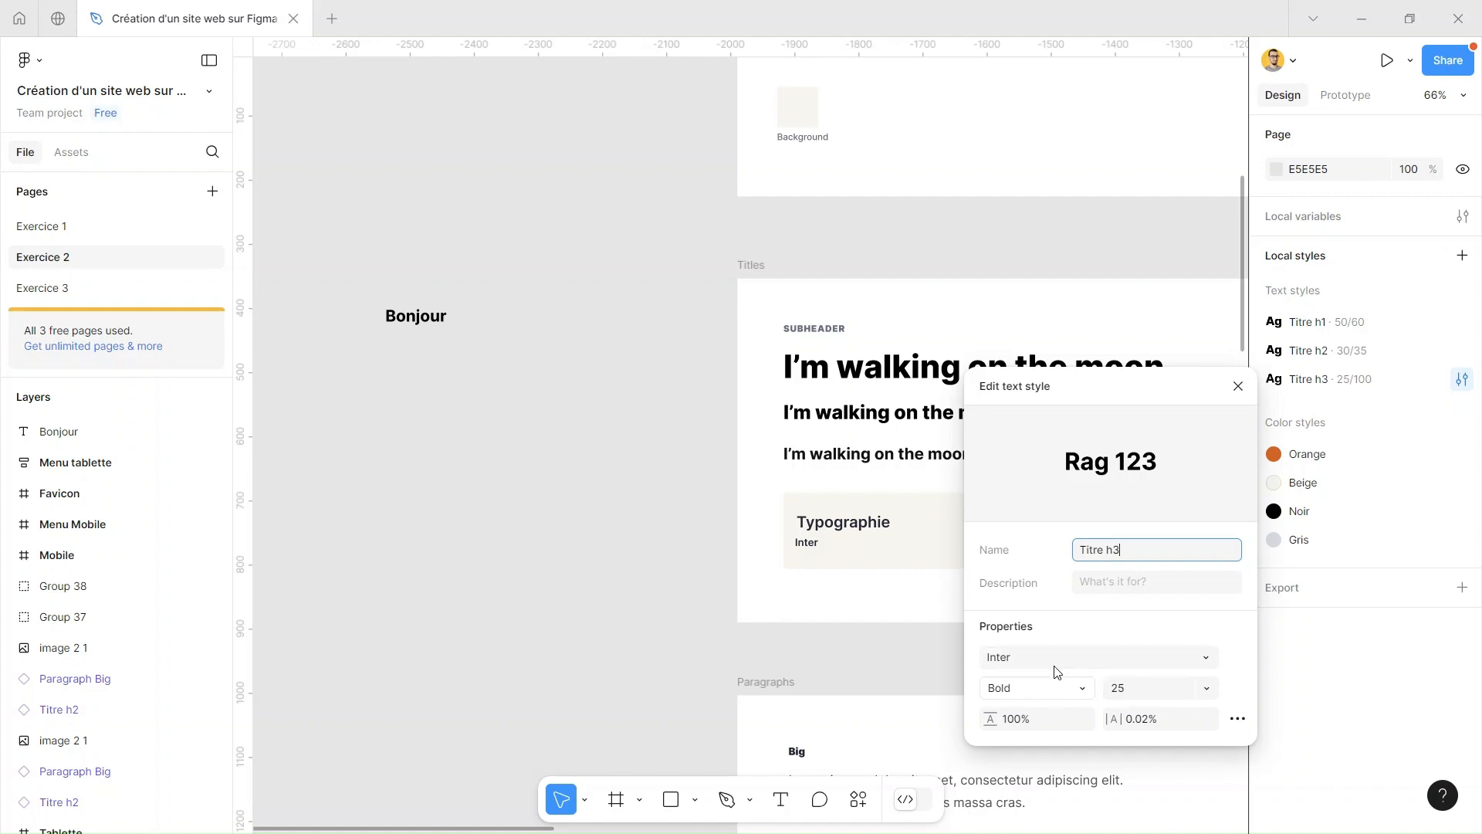
click(1150, 686)
text(55)
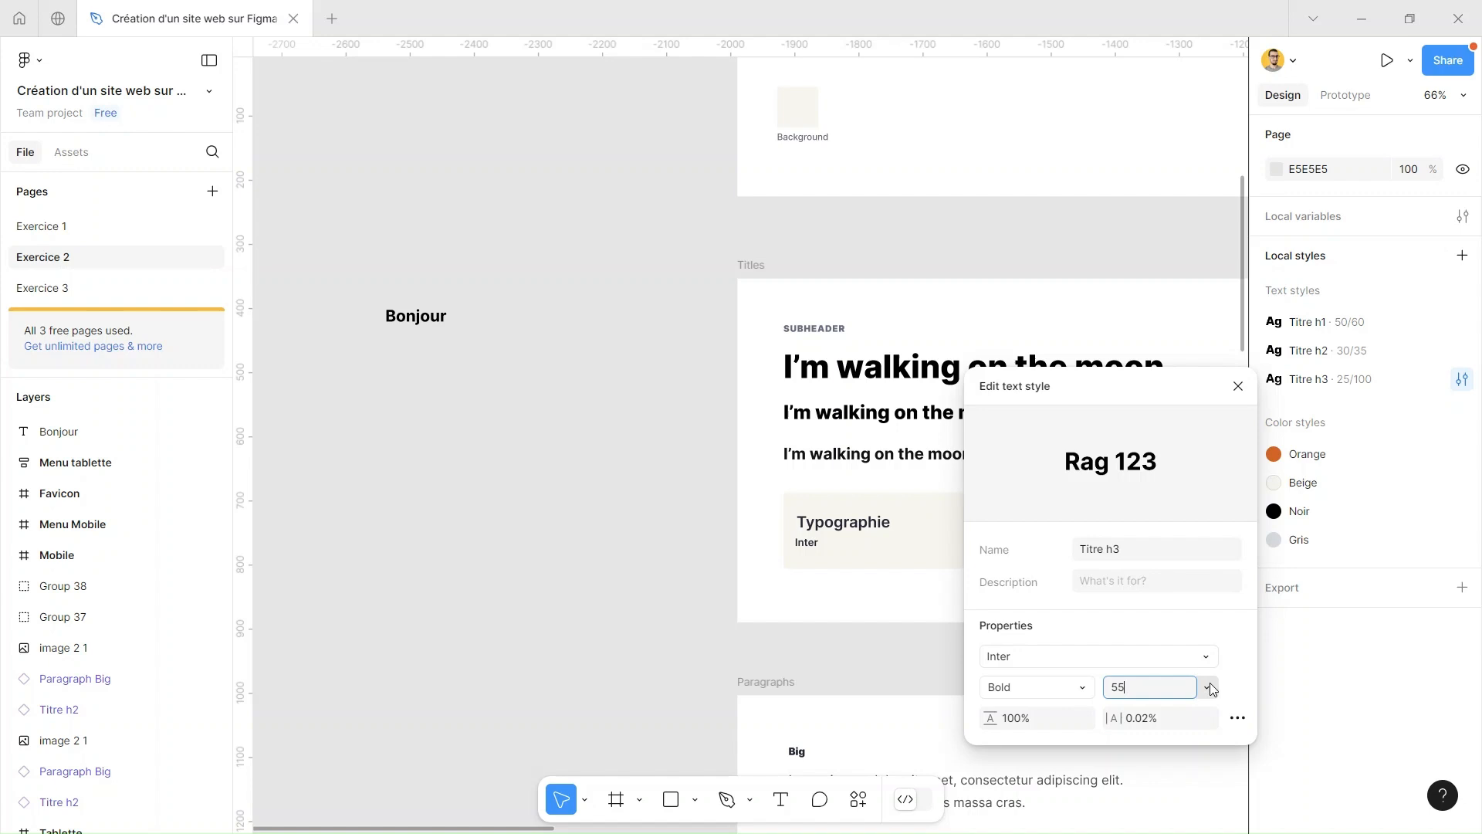
key(Return)
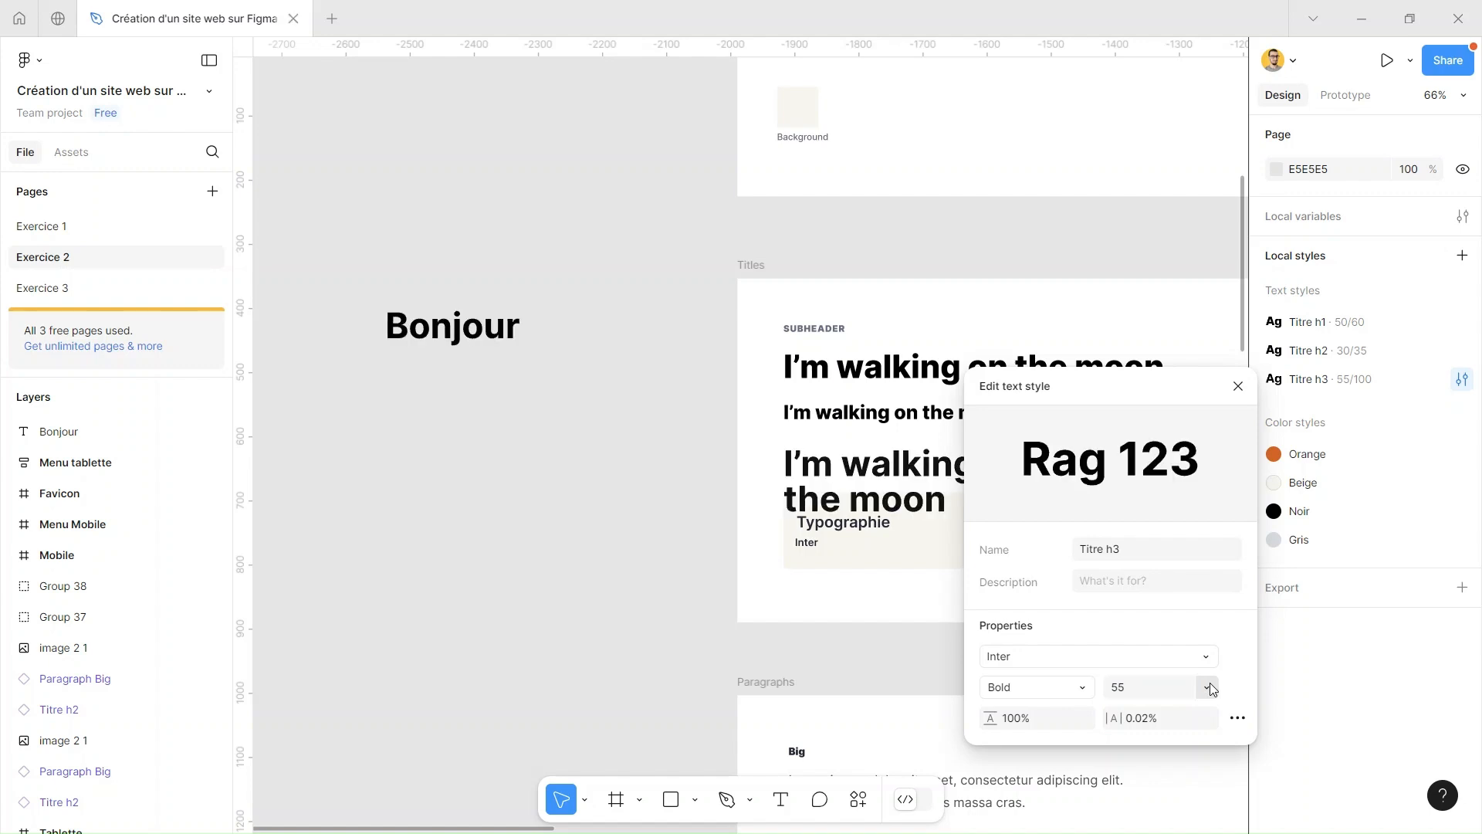
click(668, 421)
scroll(662, 447, right, 2)
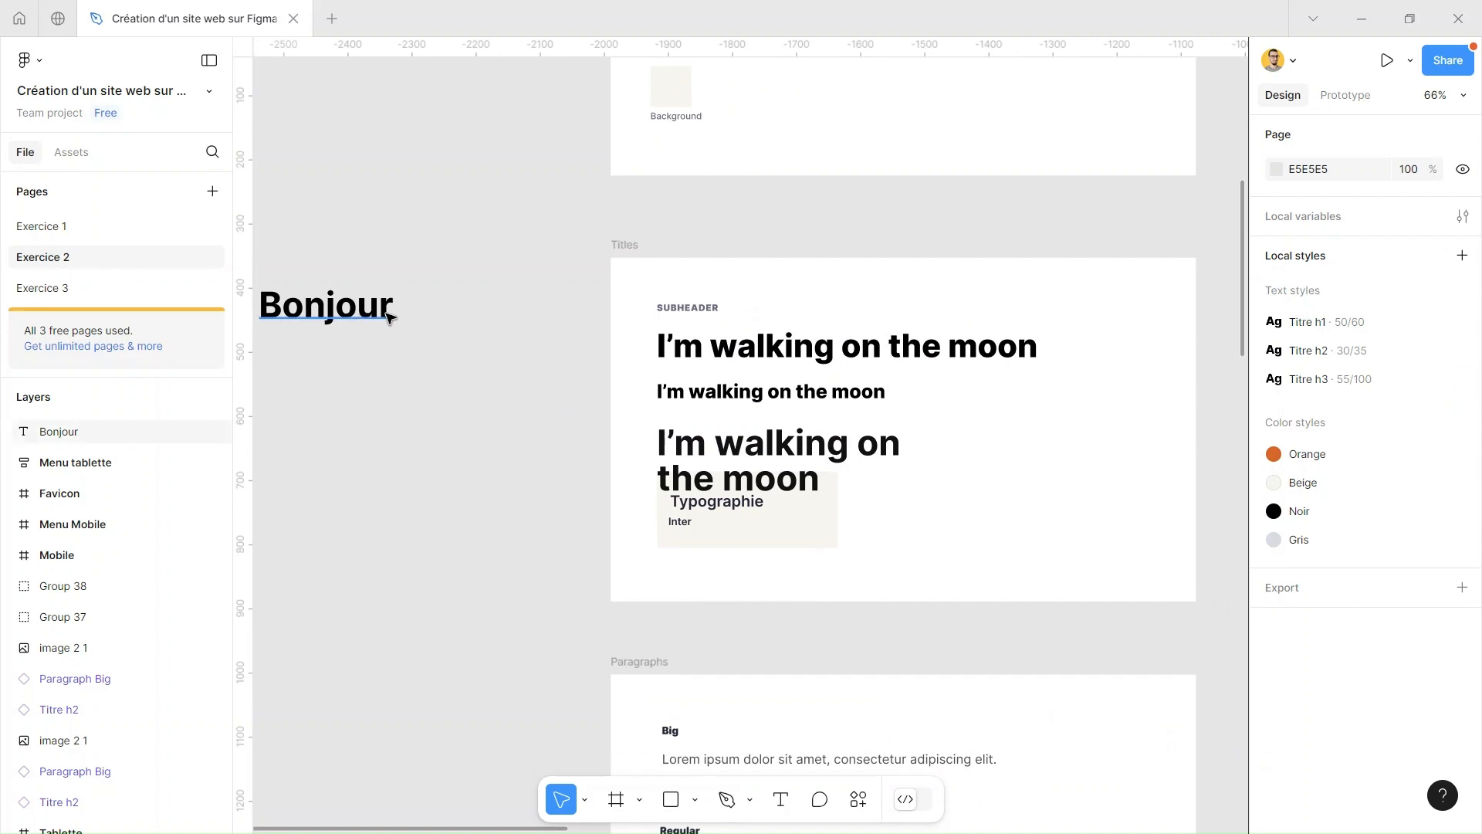
scroll(551, 395, left, 2)
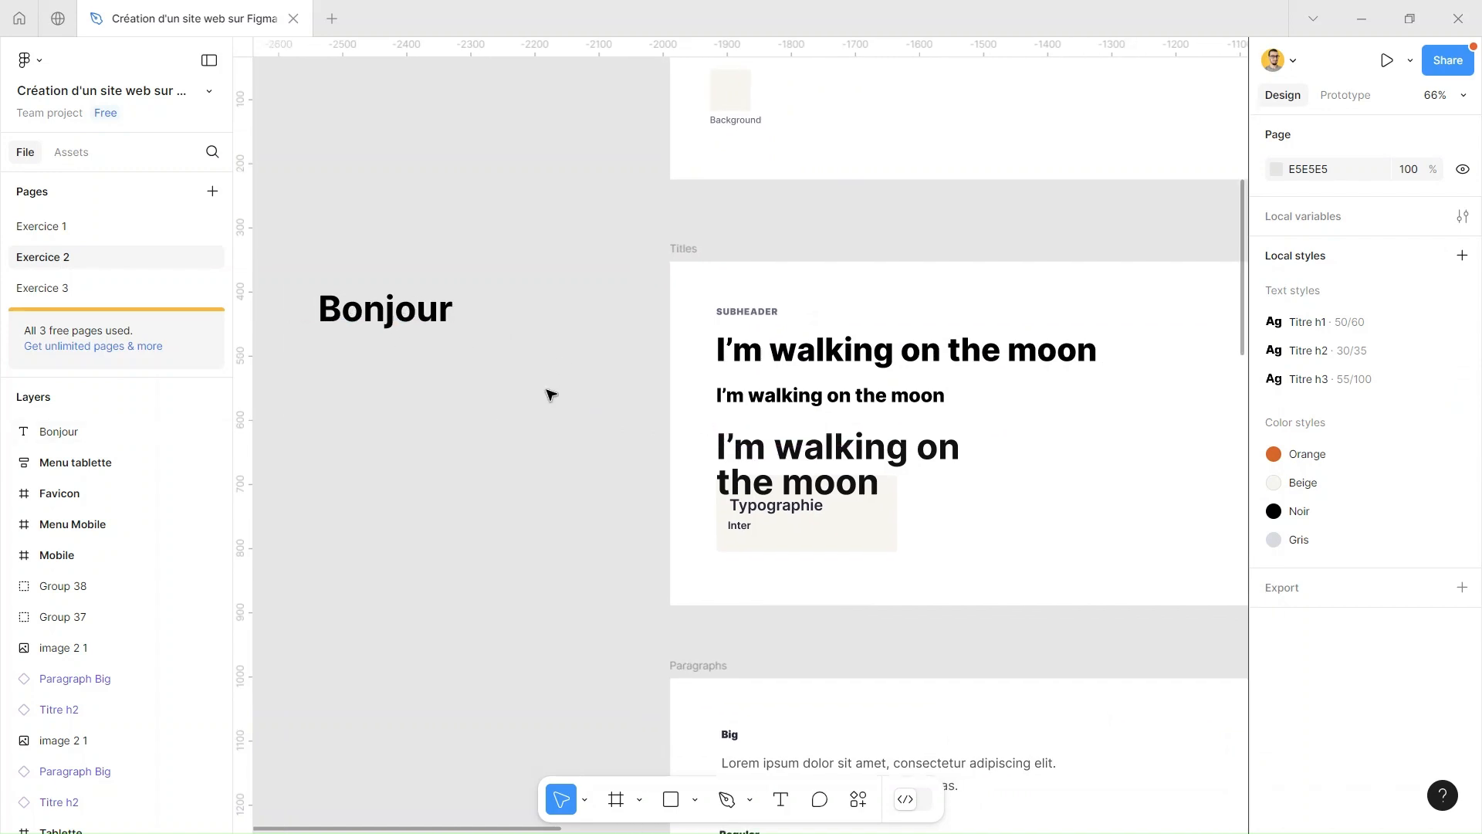
key(ctrl+z)
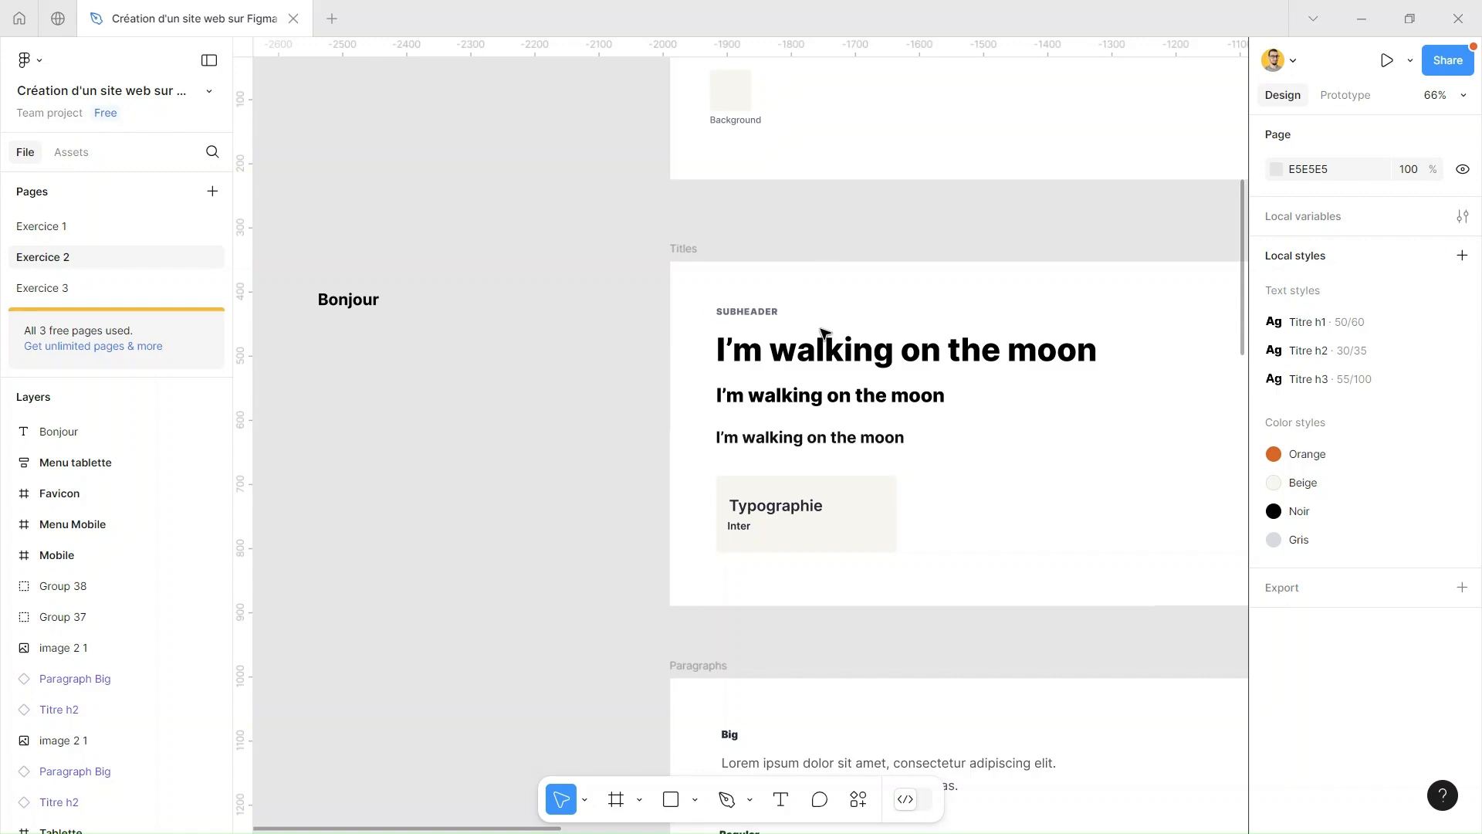
Delete the sample Bonjour text beside the Titles frame
click(369, 300)
key(Delete)
Create a text style named Paragraph Big from the typography of the Big sample text in the Paragraphs frame
scroll(1109, 321, down, 6)
scroll(1109, 321, right, 2)
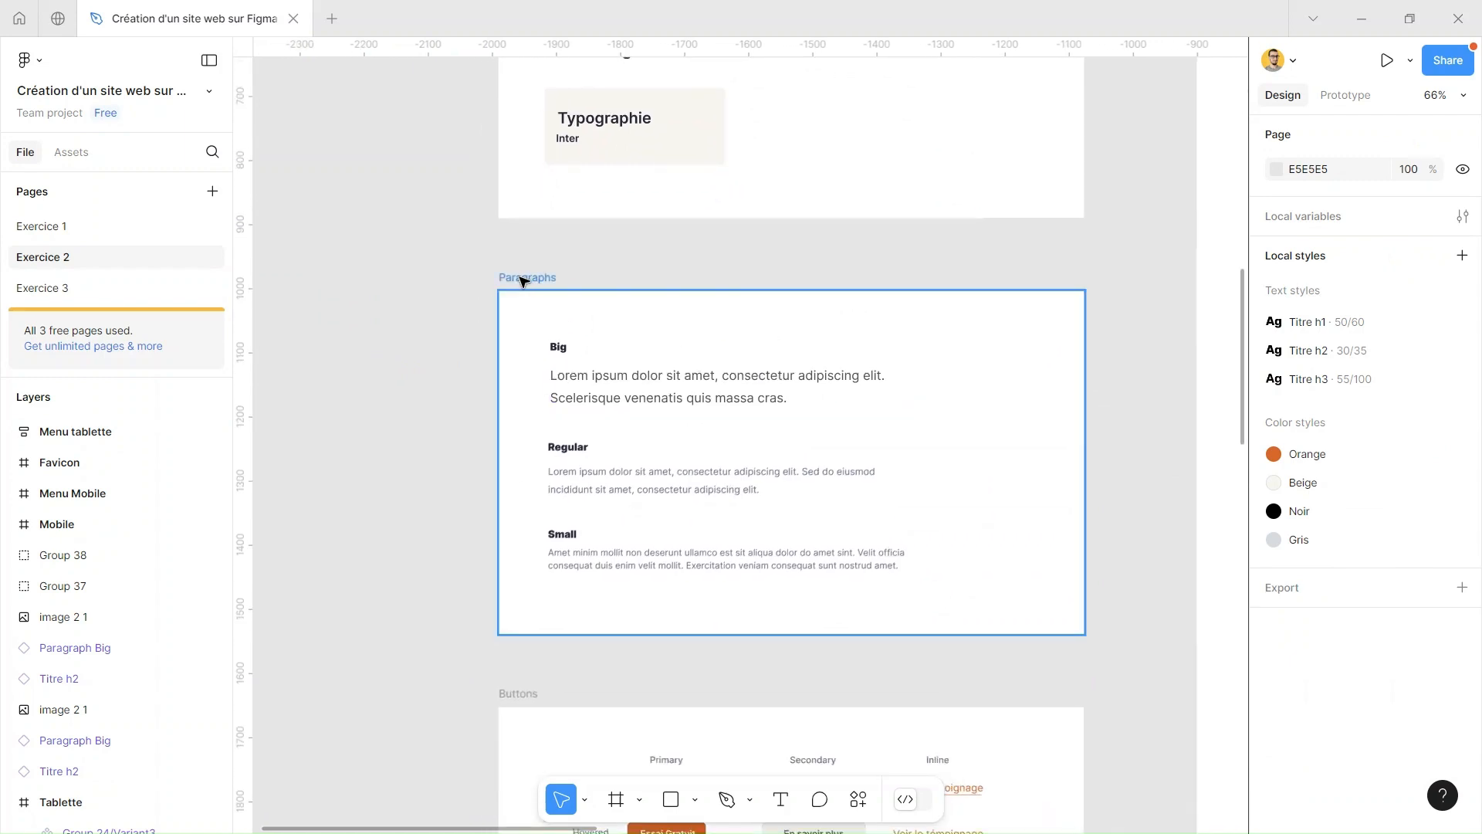
double_click(646, 389)
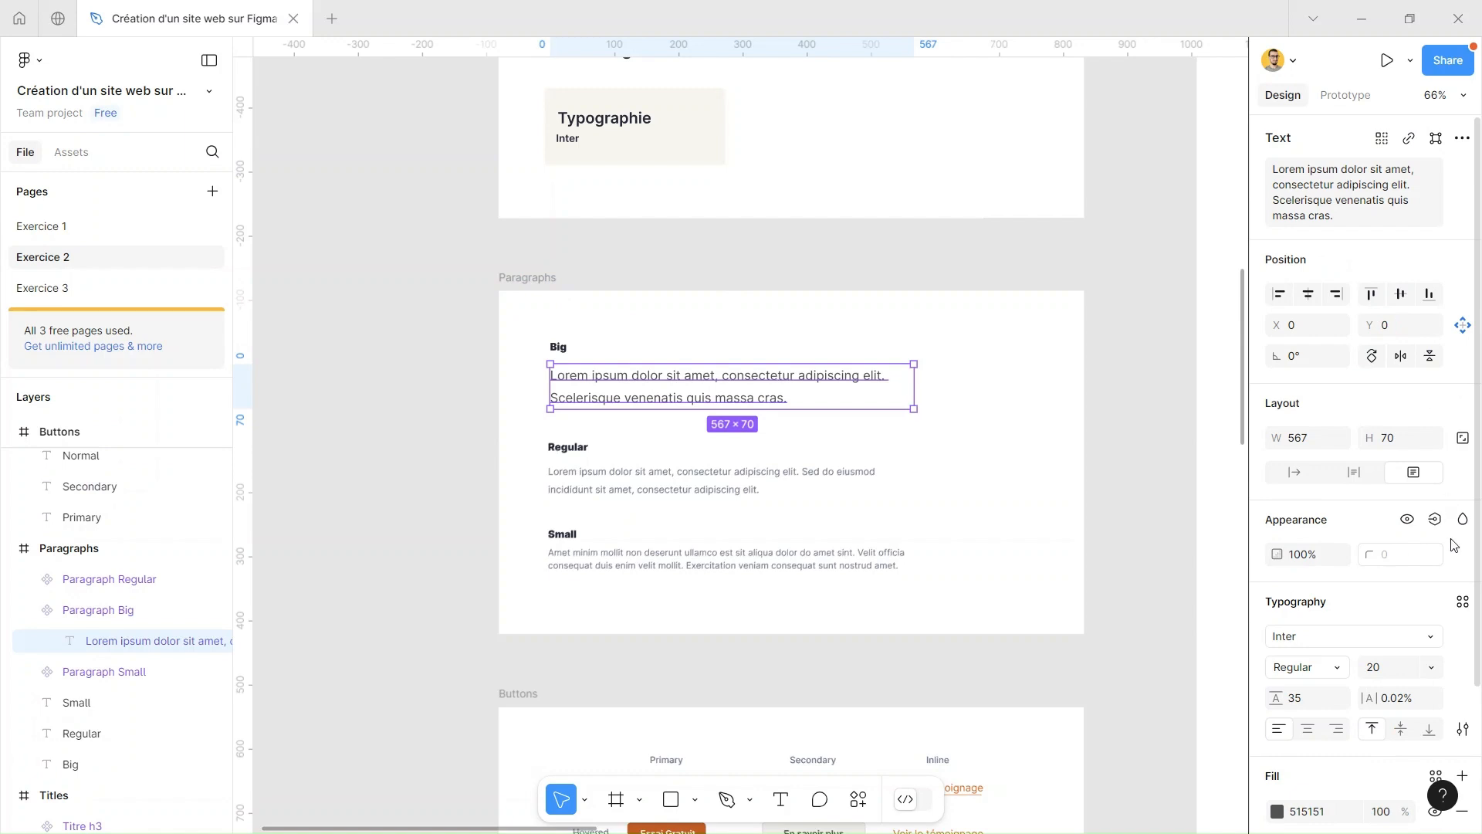
click(1463, 601)
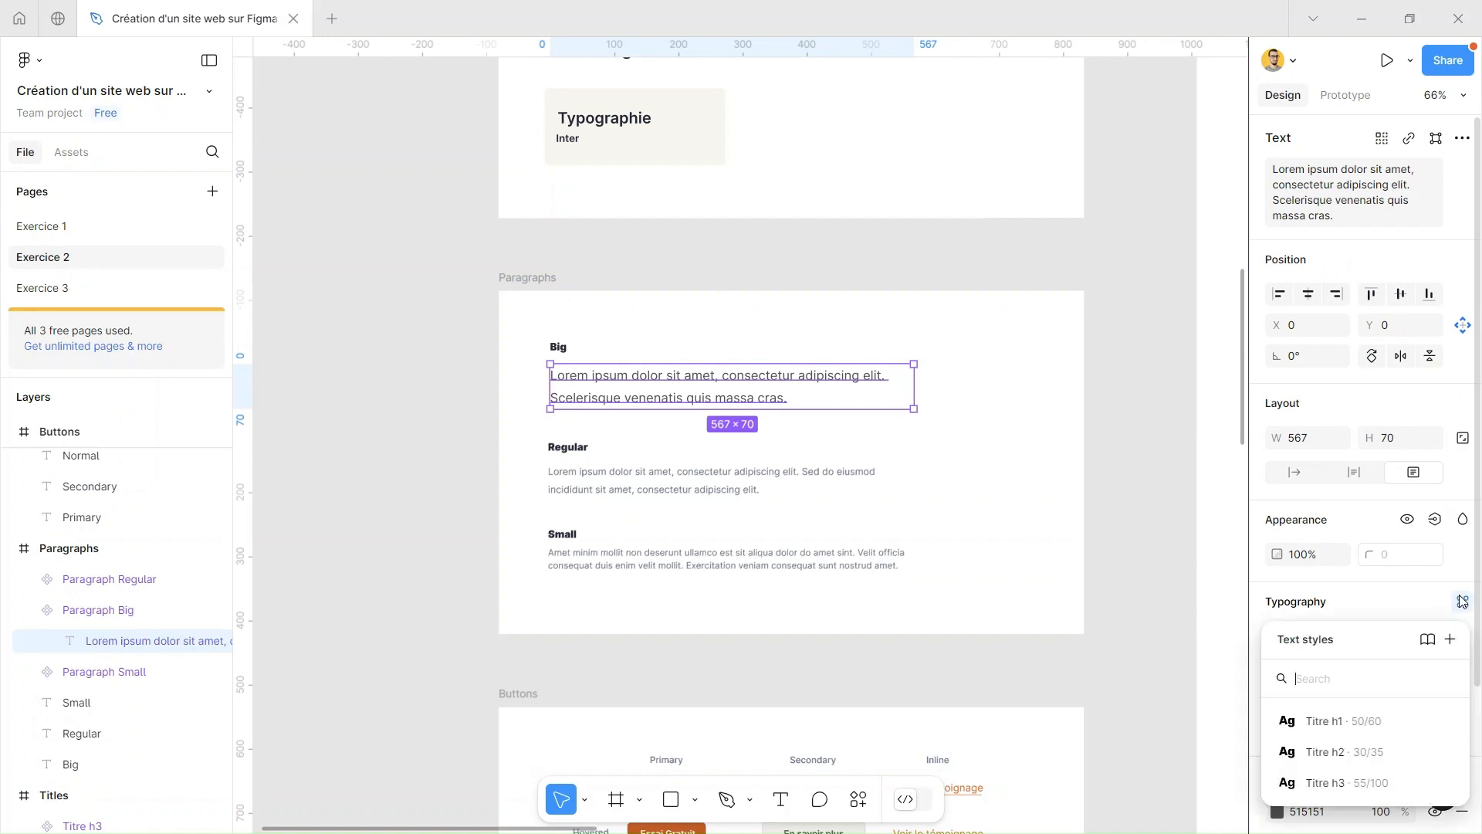
click(1451, 639)
text(Paragraph Big)
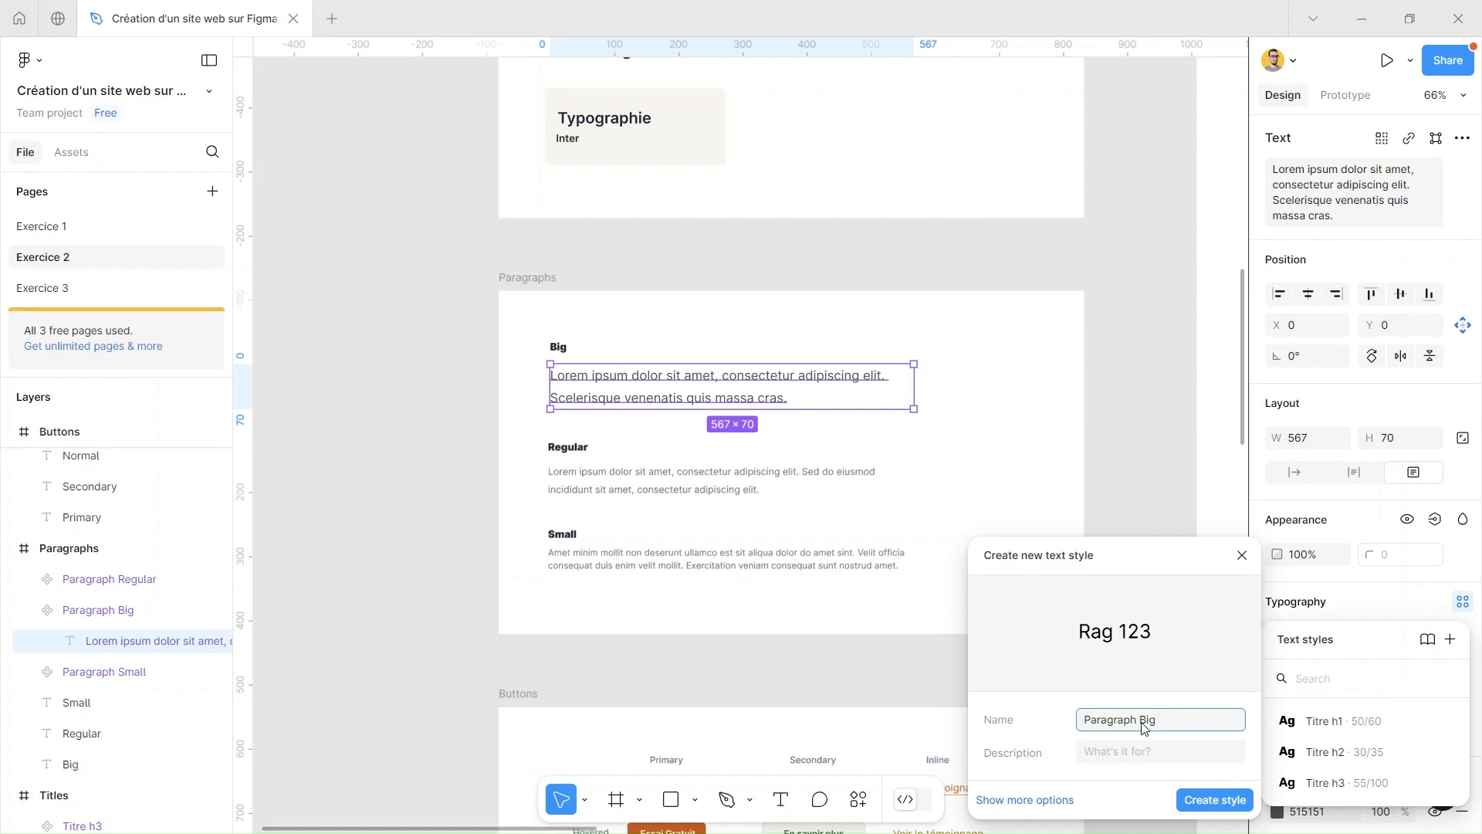
click(1233, 799)
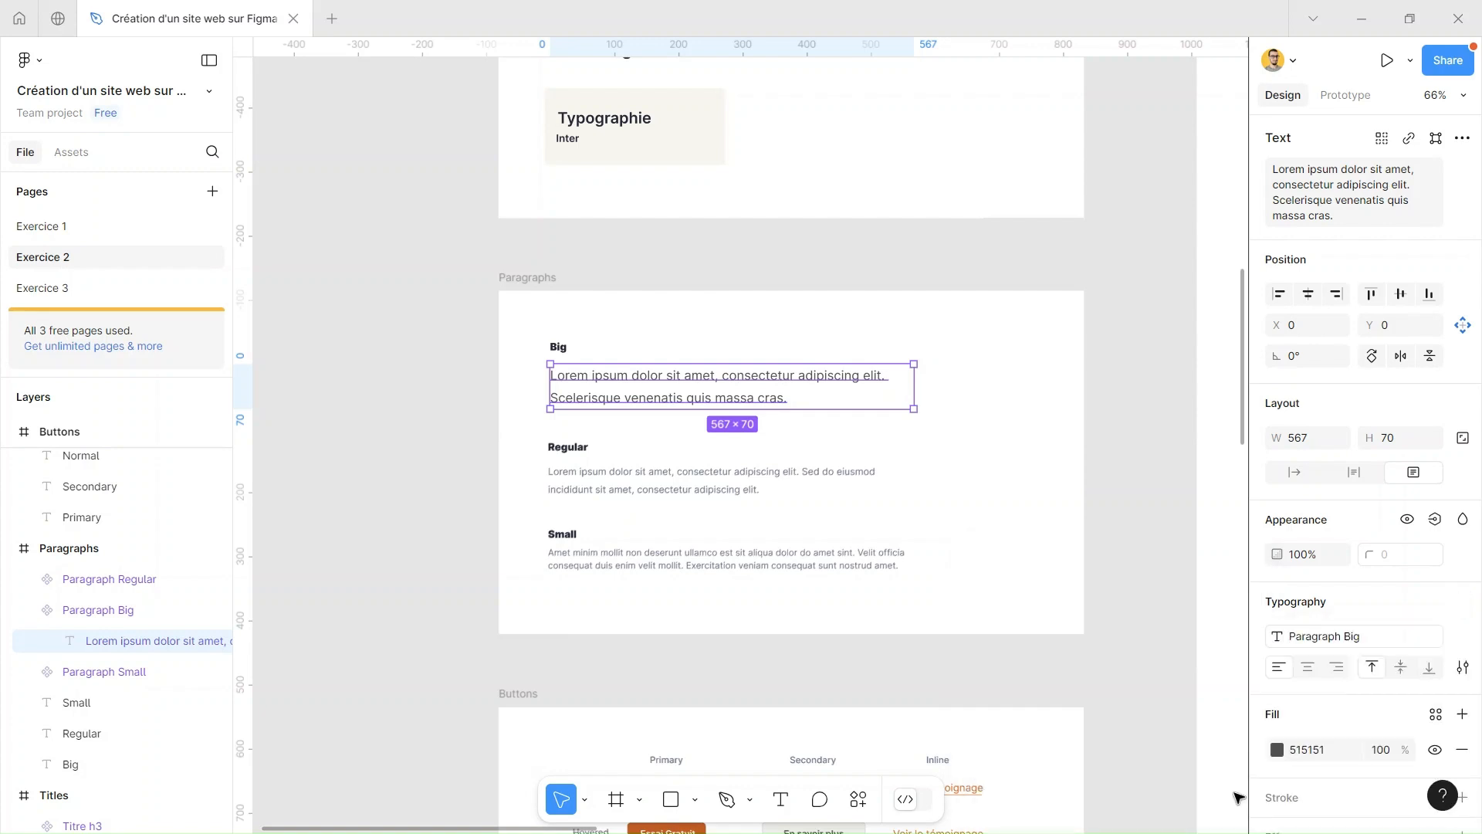
Create a text style named Paragraph Regular from the typography of the Regular sample text in the Paragraphs frame
click(734, 484)
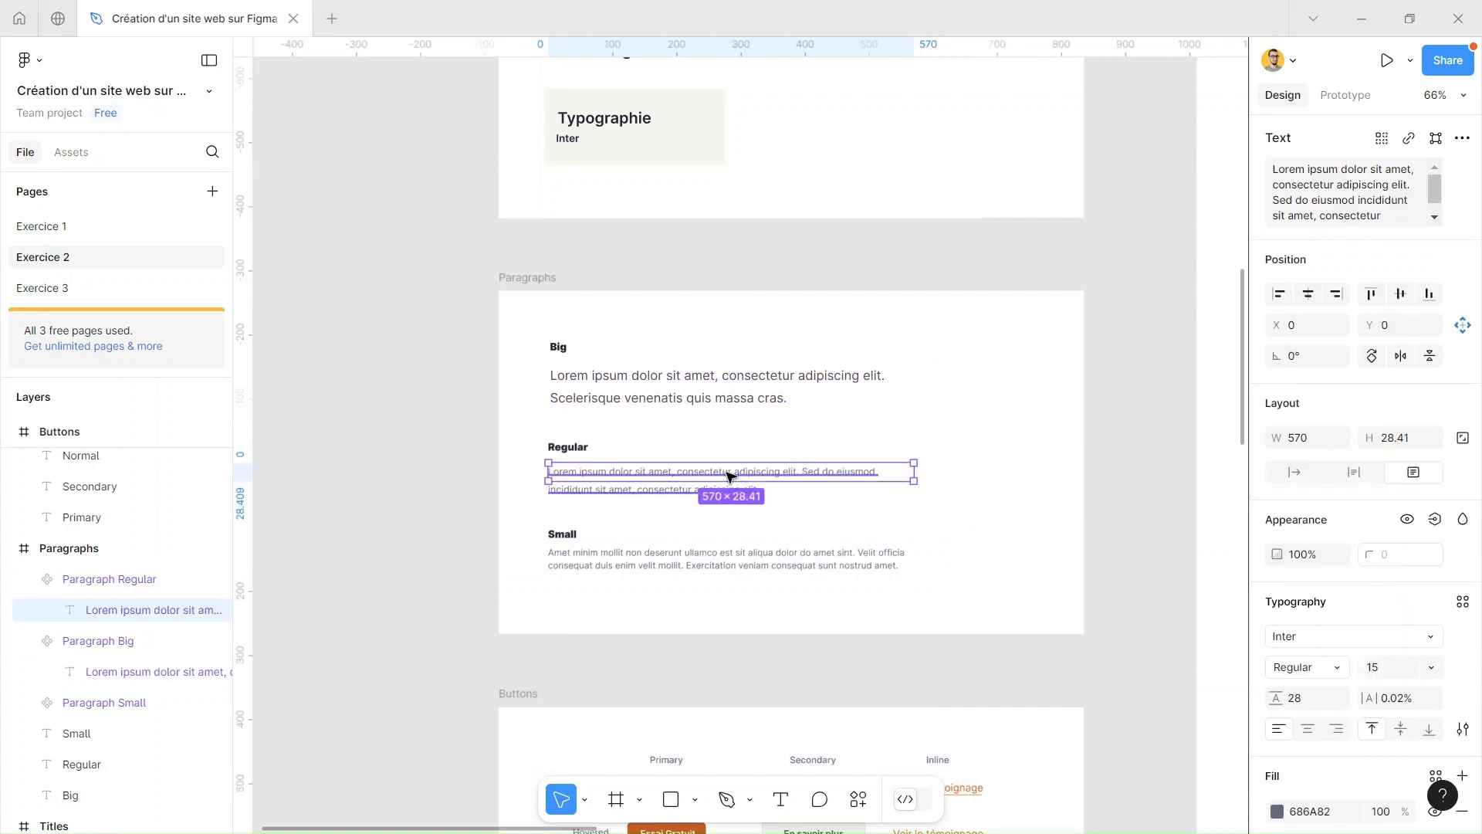
click(1463, 602)
click(1450, 633)
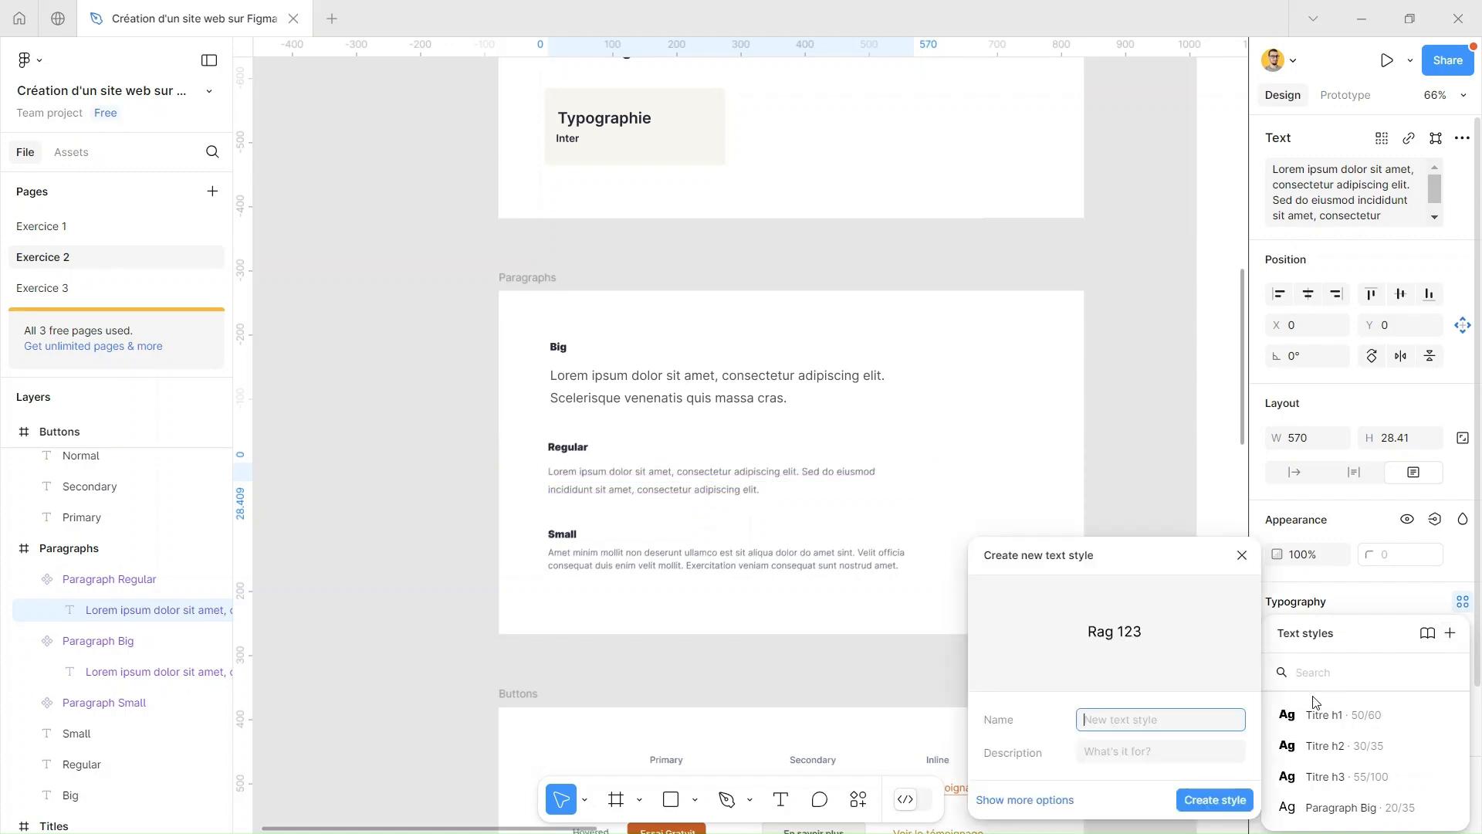
text(Paragraph Regular)
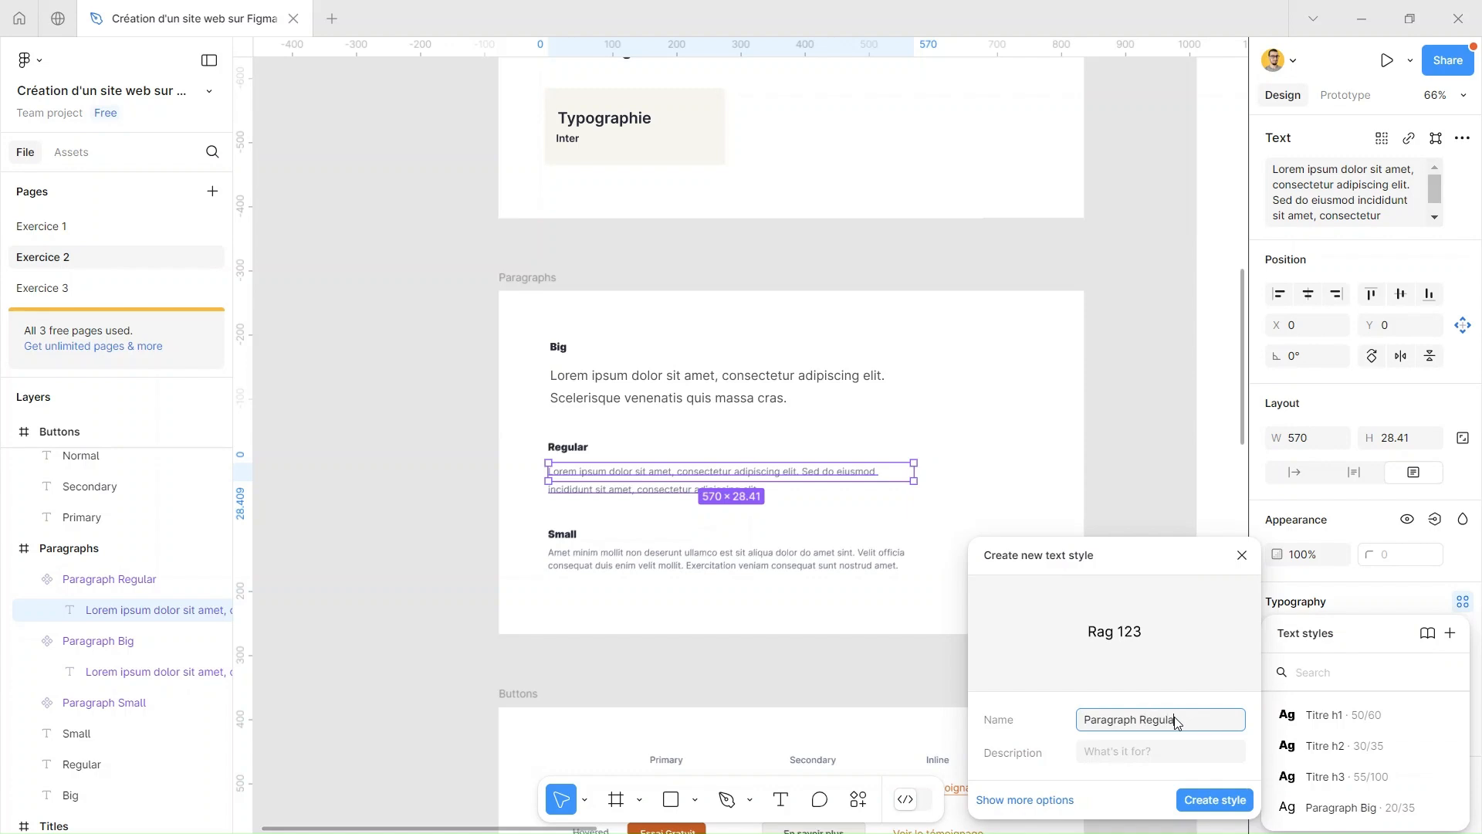
click(1201, 800)
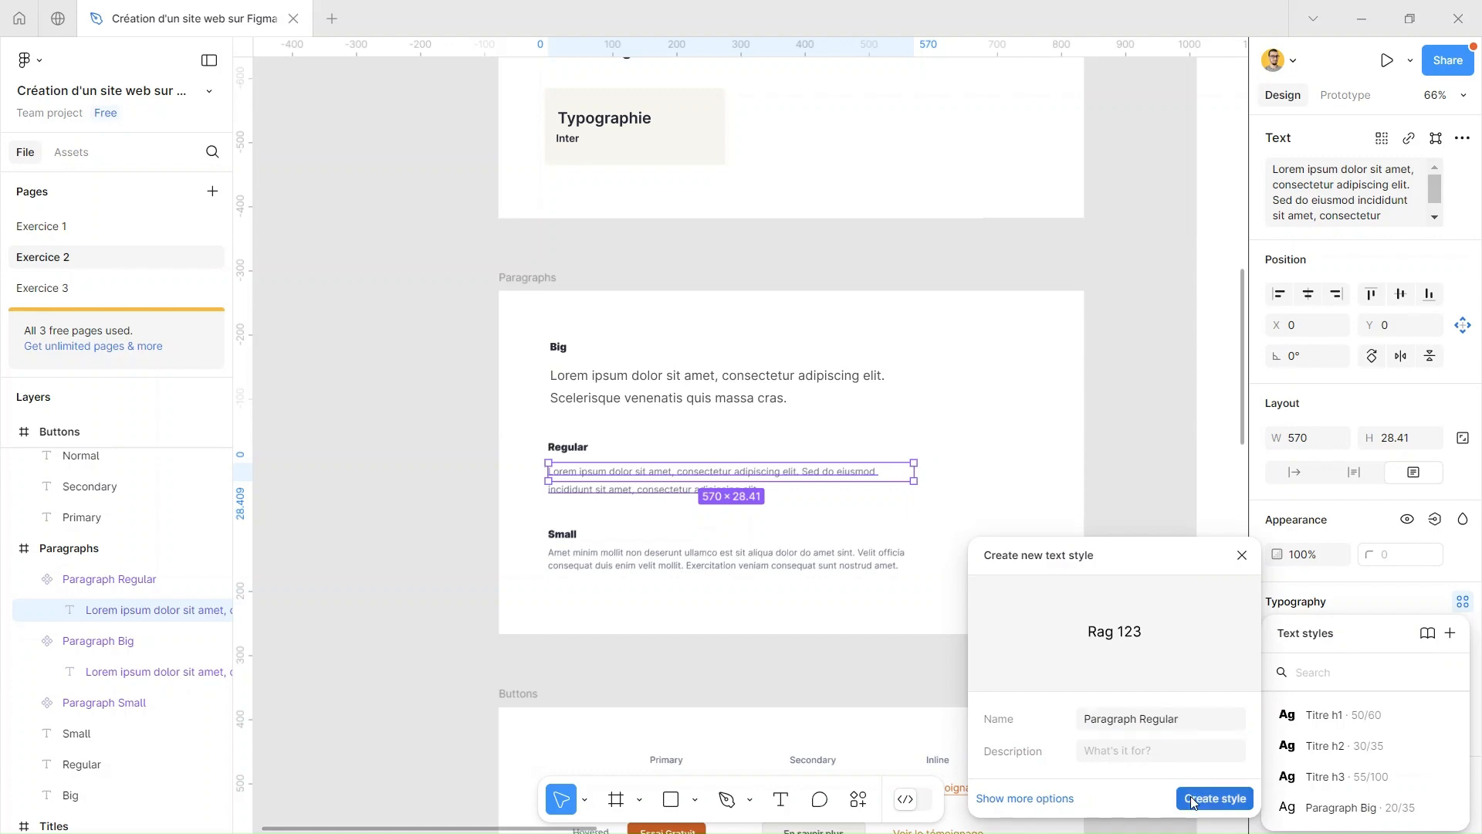
Create a text style named Paragraph Small from the typography of the Small sample text in the Paragraphs frame
click(735, 559)
click(737, 563)
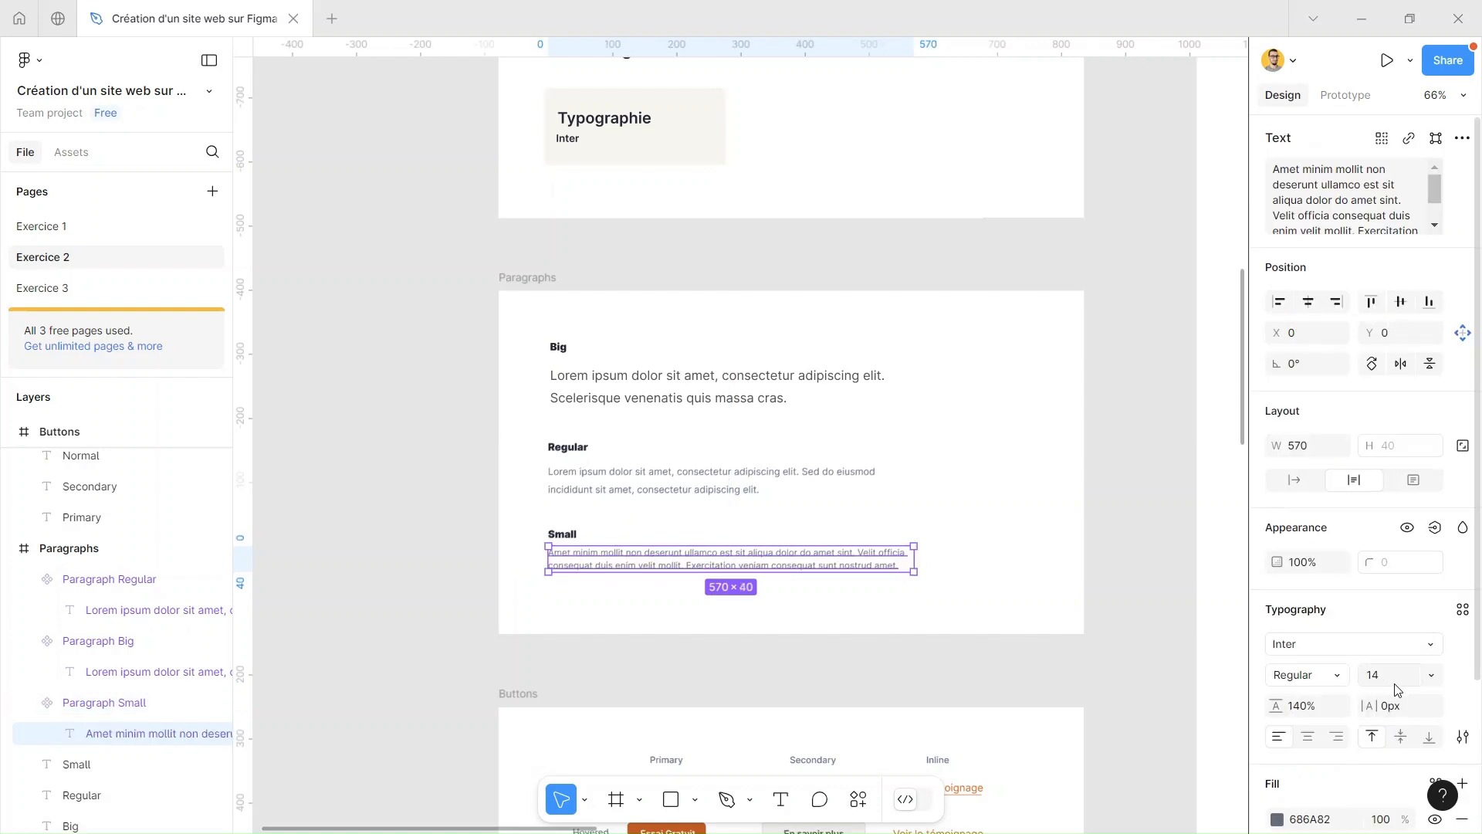
click(1463, 609)
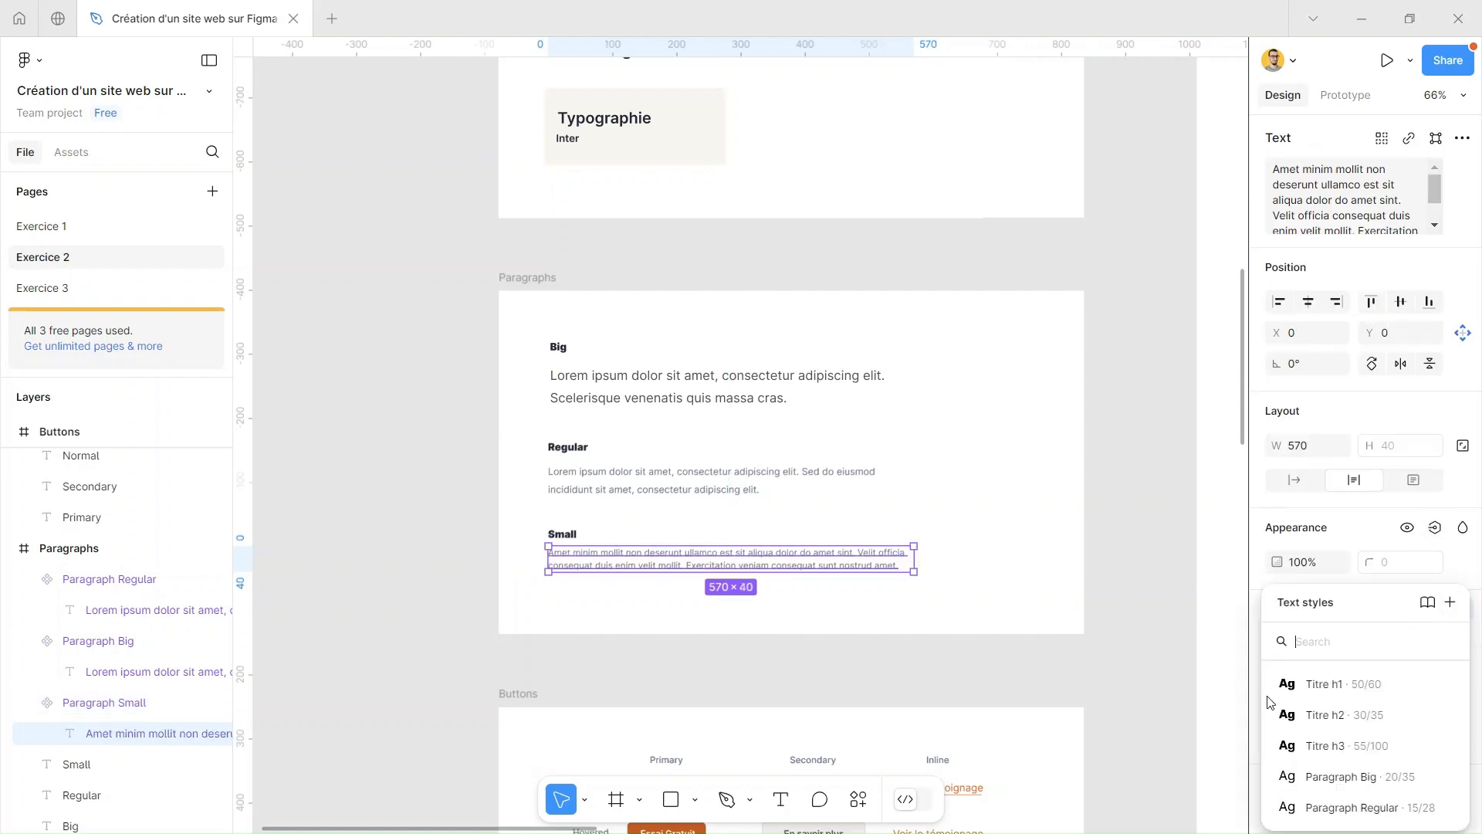
click(1451, 602)
text(Paragraph)
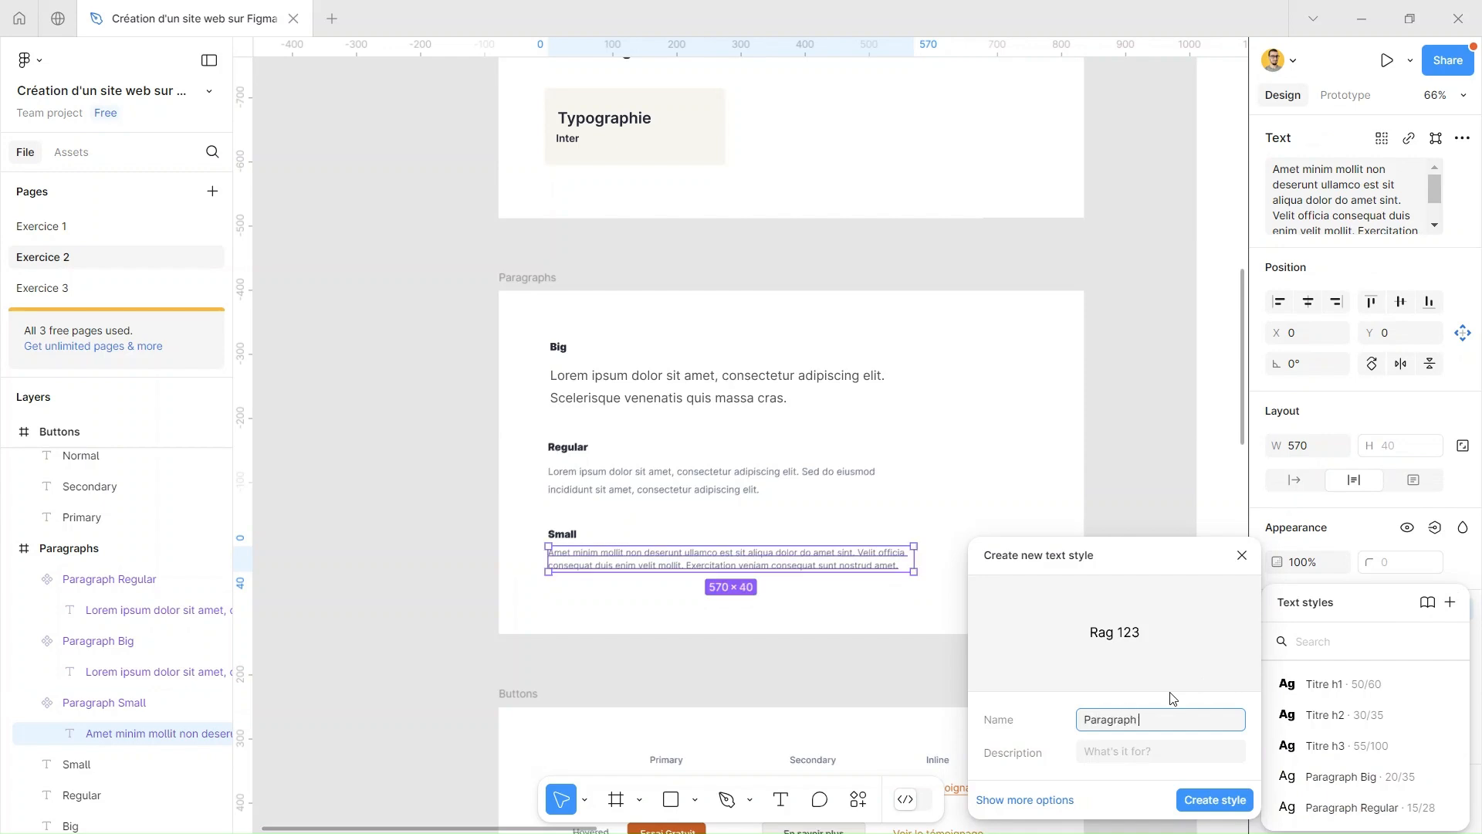
text(Small)
click(1215, 800)
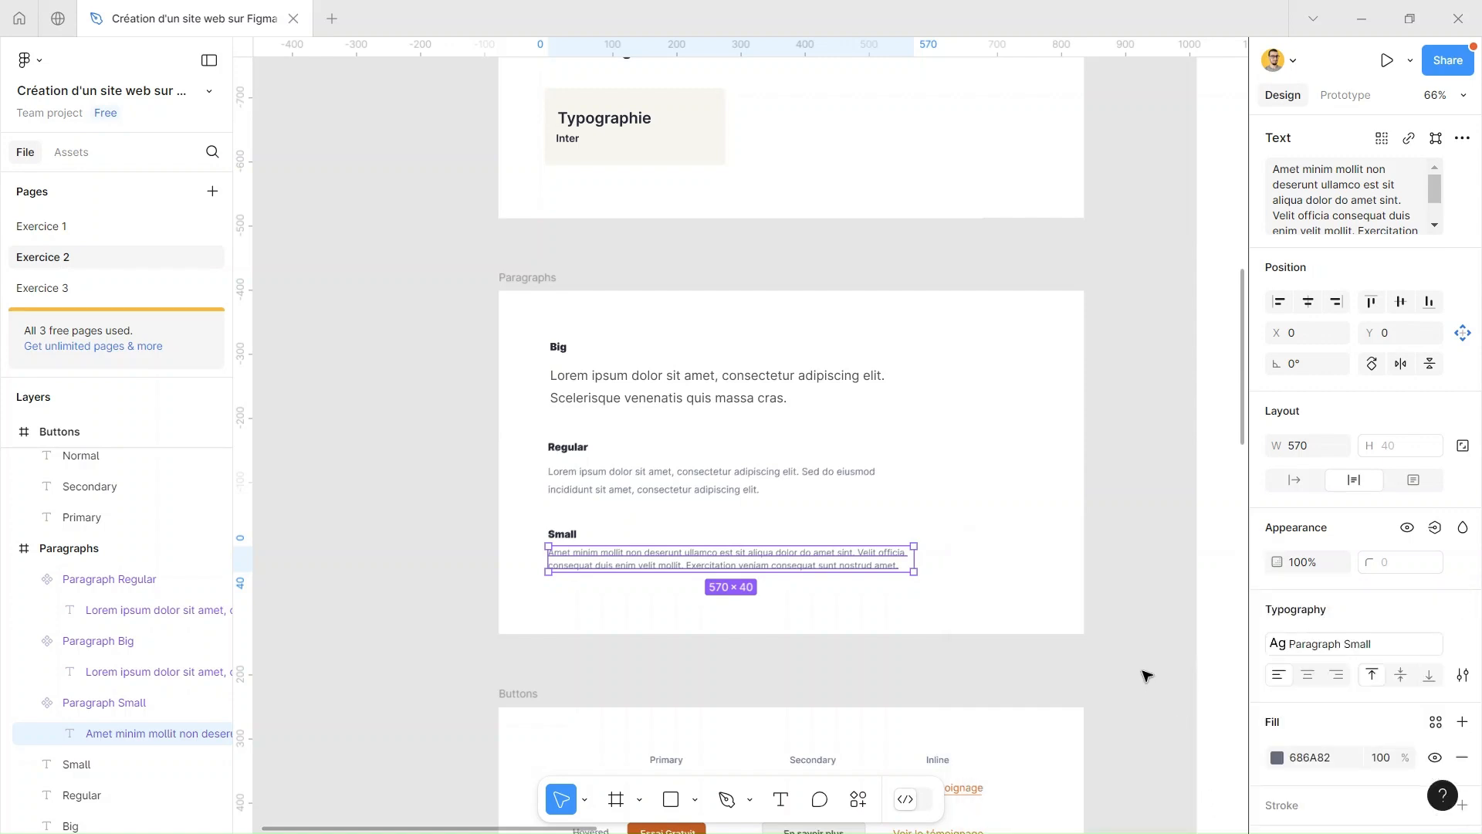
click(1148, 447)
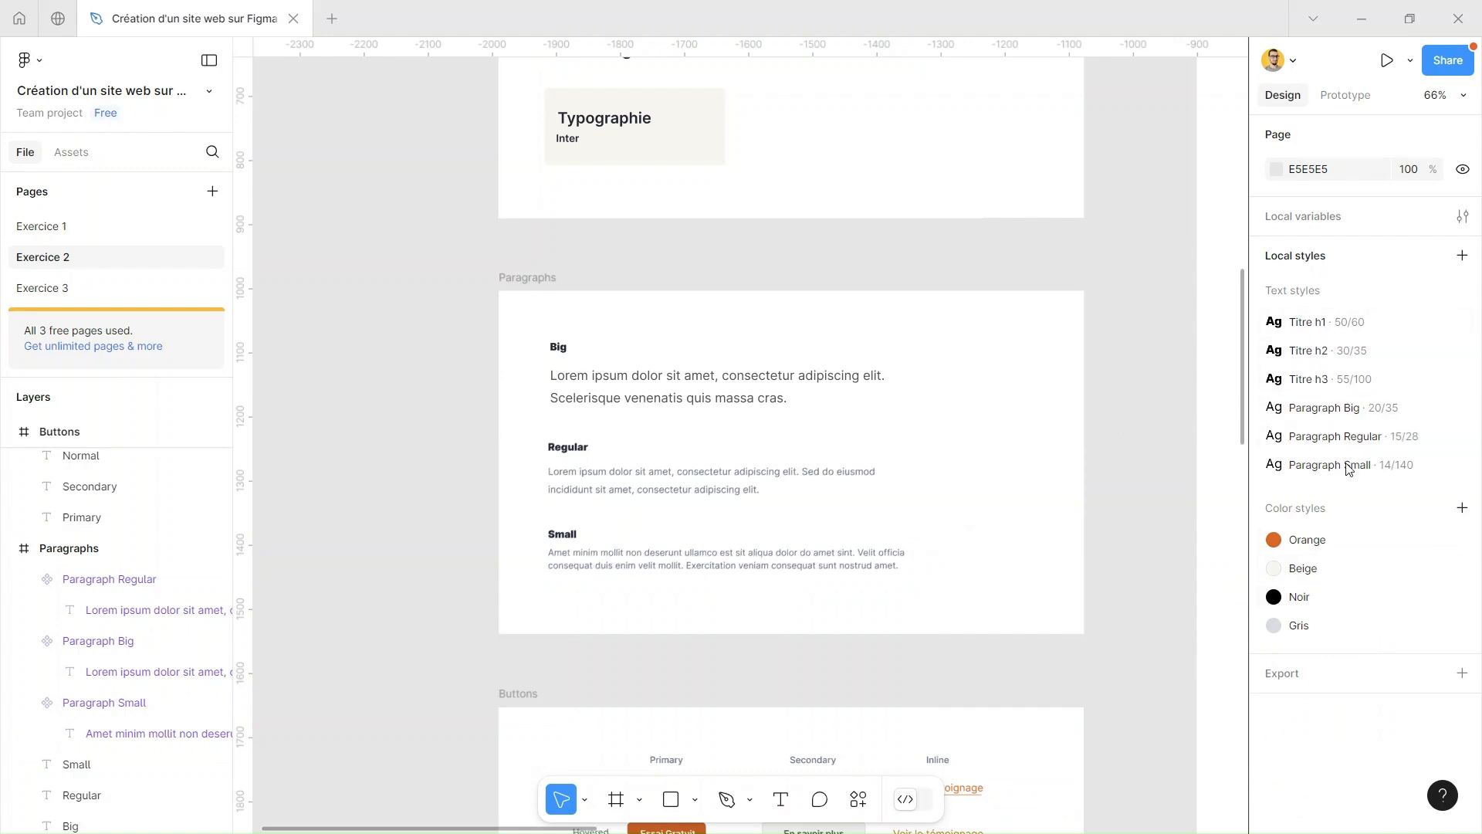
Look at the kinds of local styles that can be created besides text and color, such as Effect
drag(1124, 321, 993, 216)
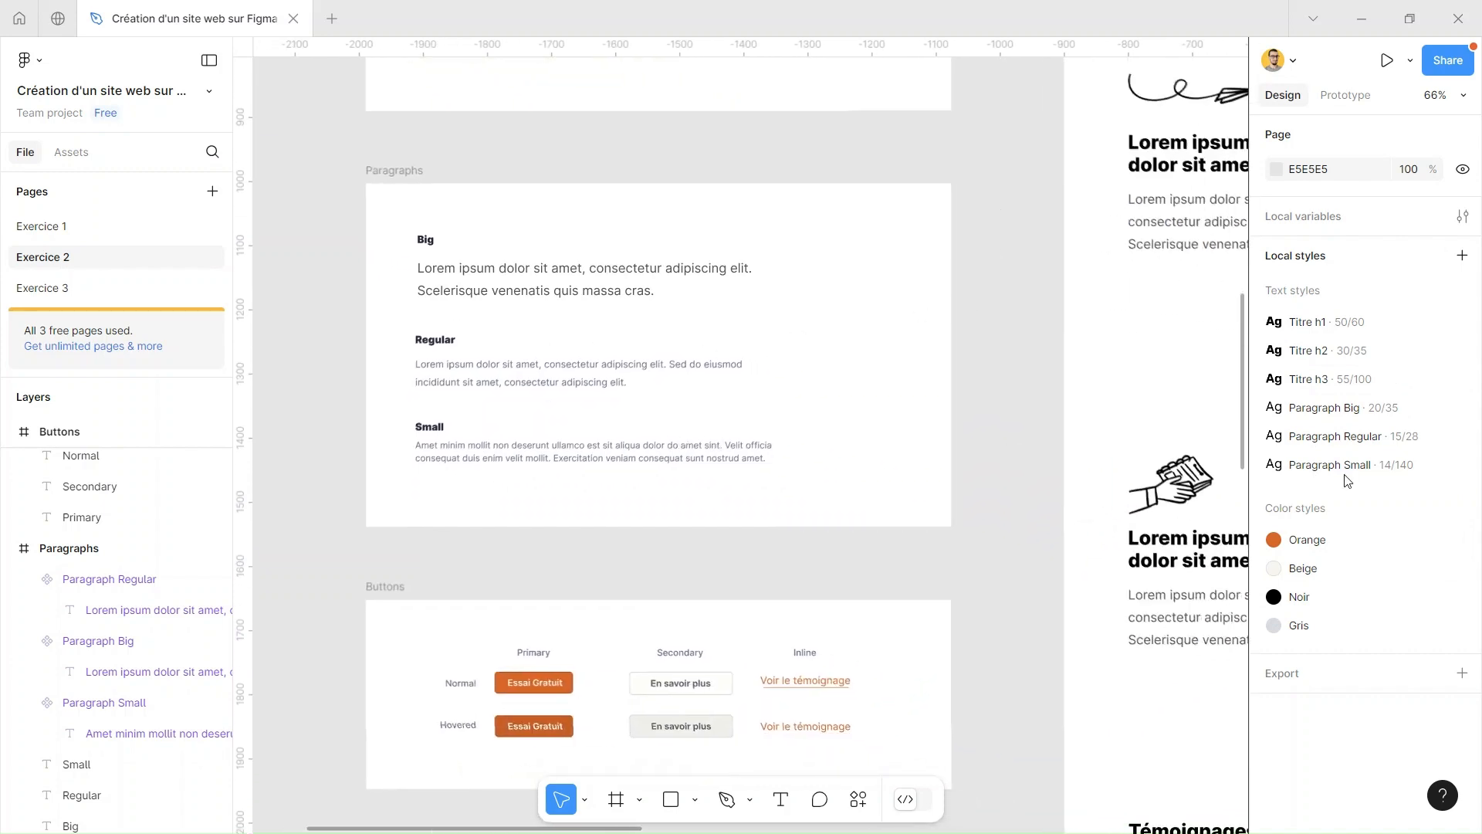
click(1463, 256)
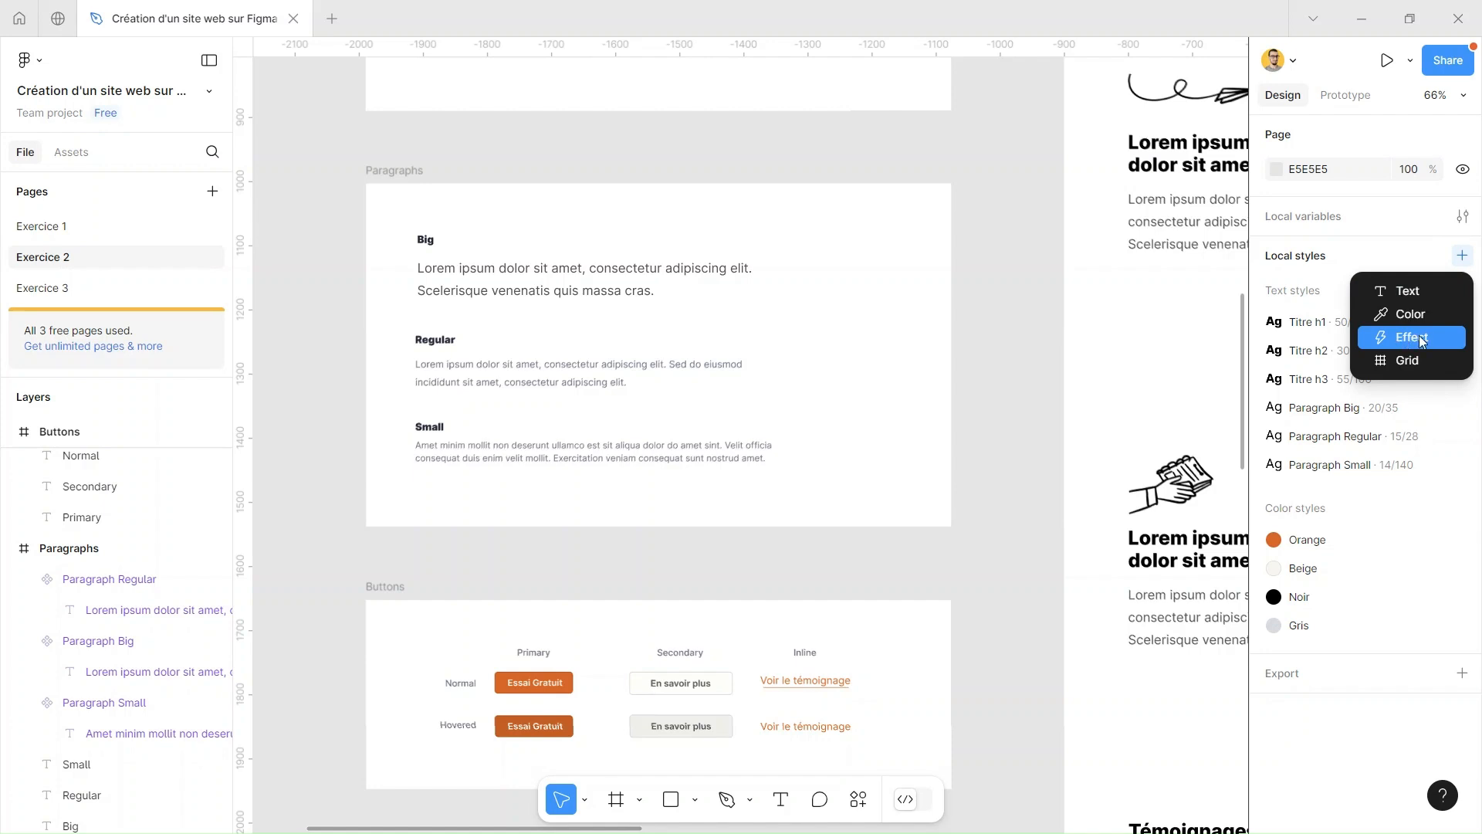
drag(803, 301, 788, 183)
Add a Drop shadow effect to the normal secondary "En savoir plus" button in the Buttons frame
scroll(877, 304, down, 5)
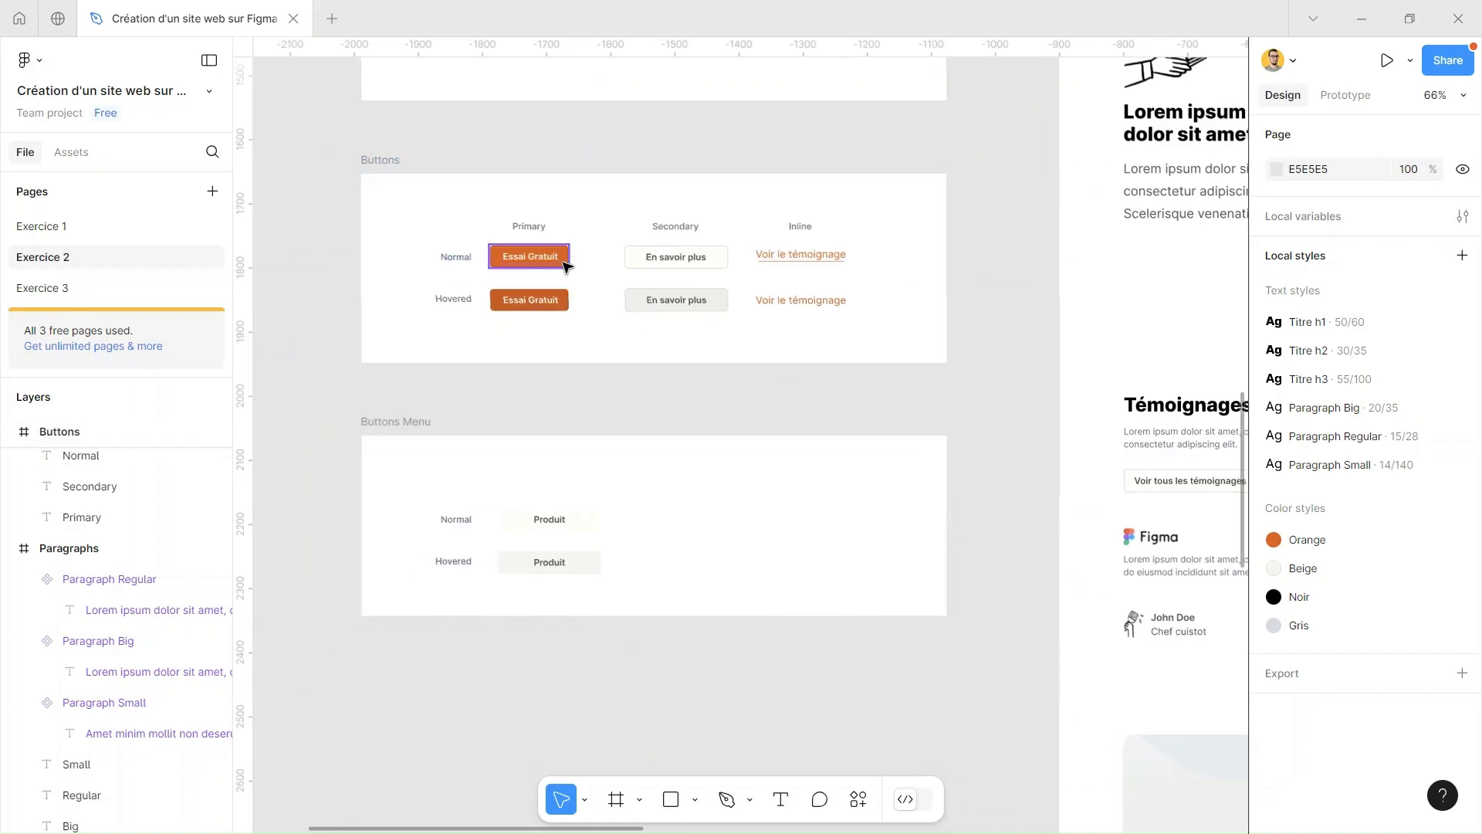
scroll(562, 263, up, 2)
scroll(612, 274, up, 5)
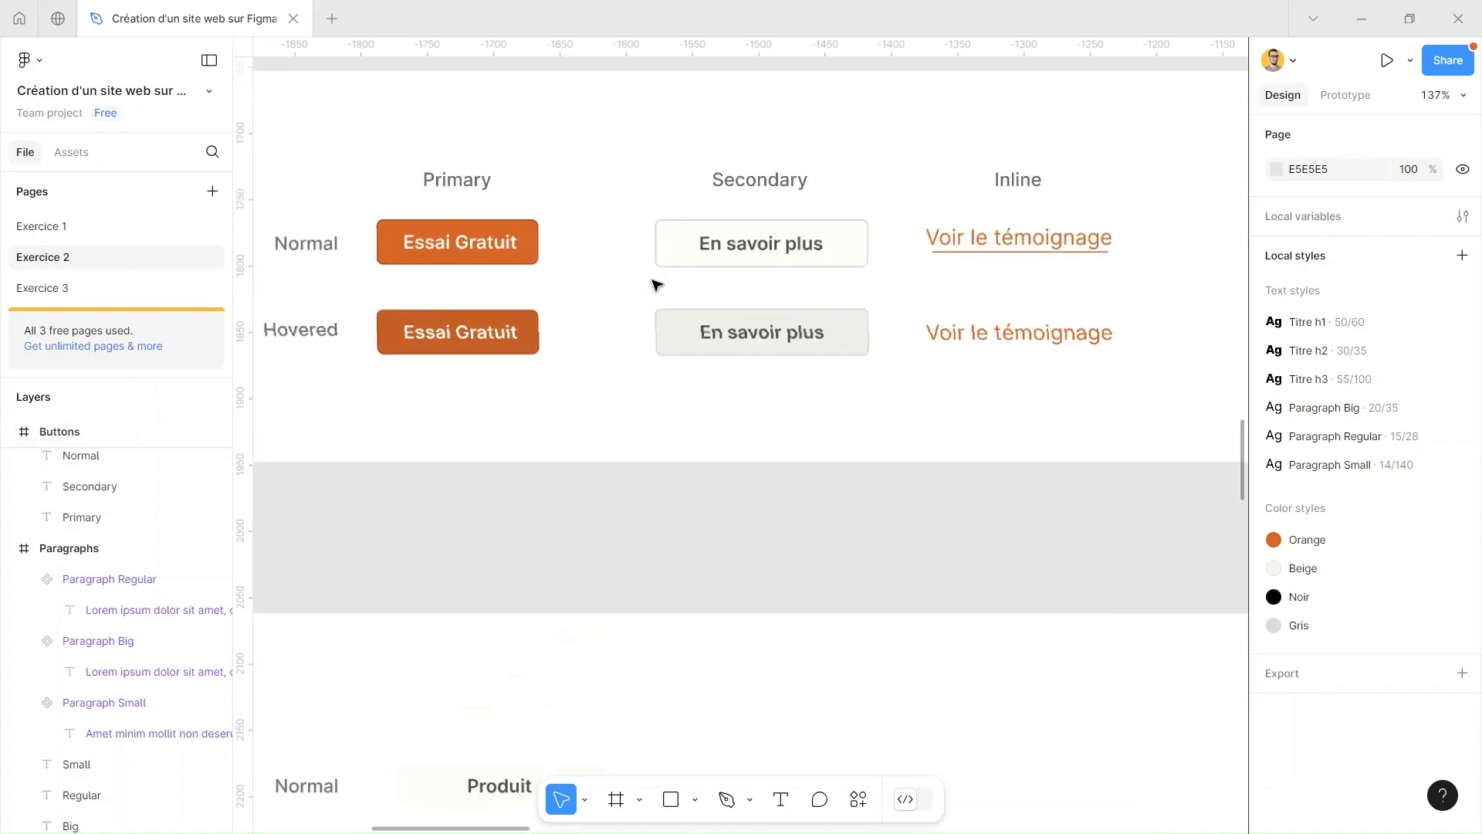
click(698, 261)
scroll(834, 243, up, 3)
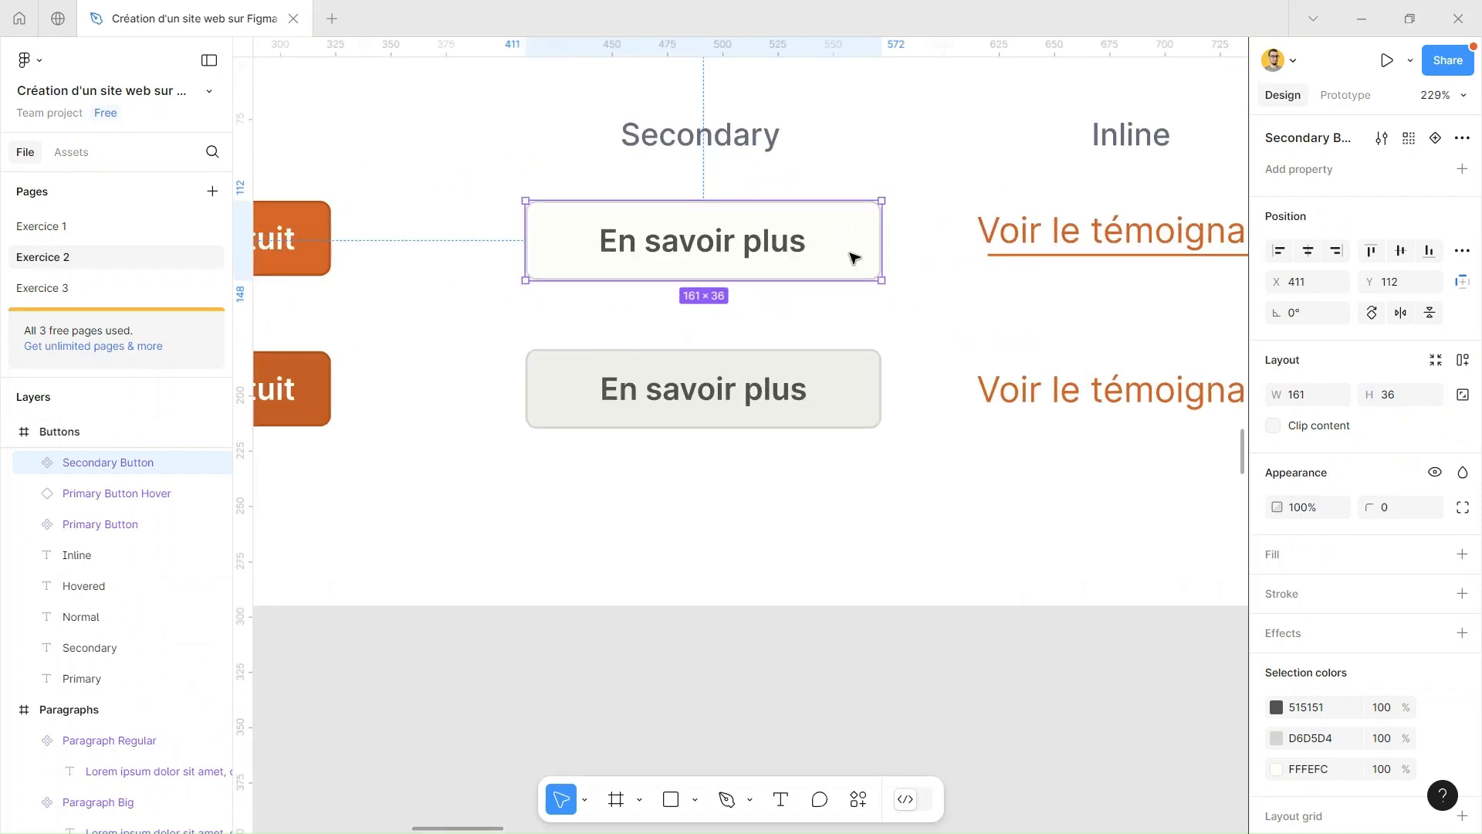
click(915, 311)
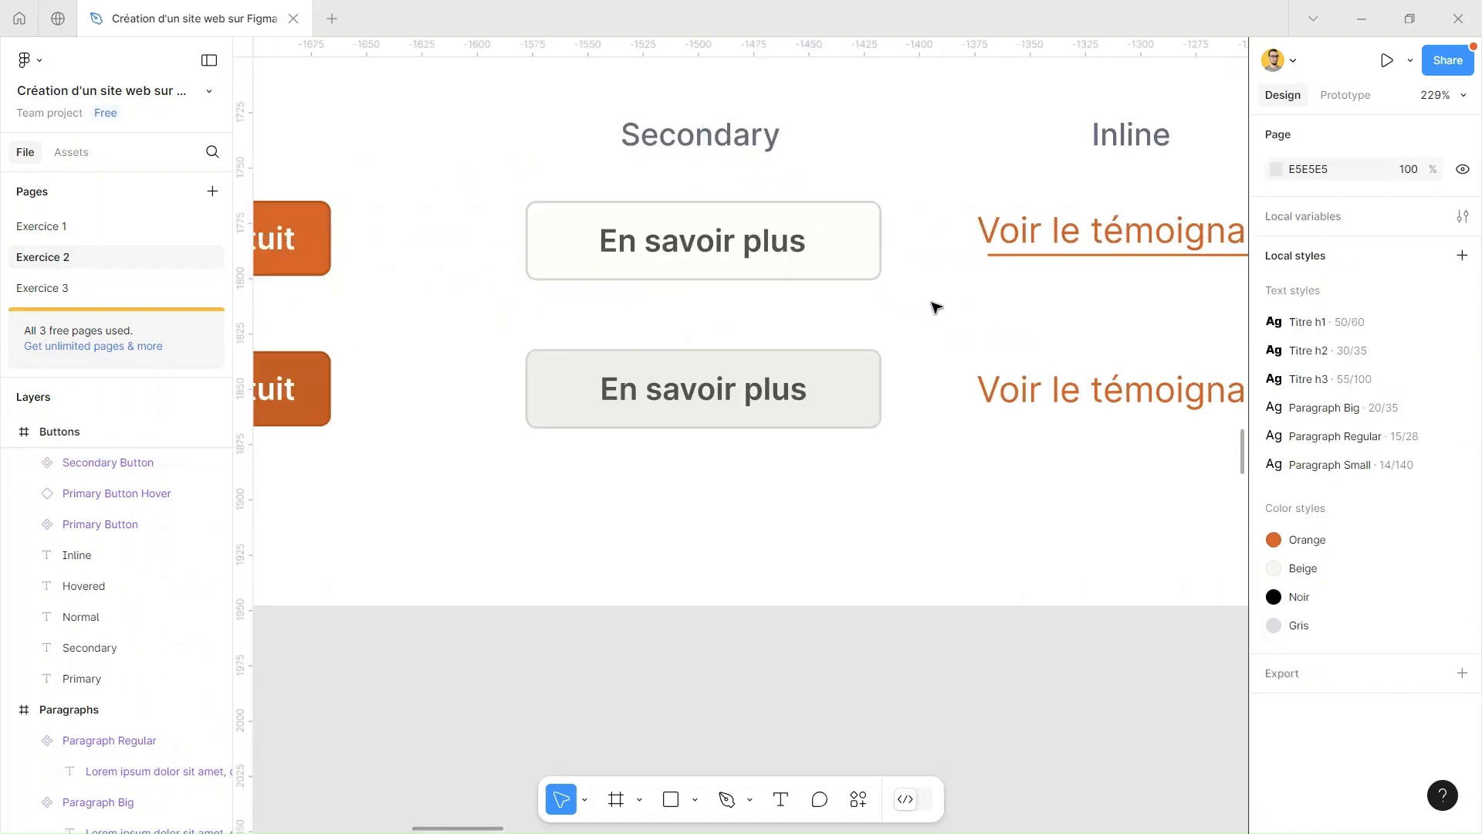
click(878, 275)
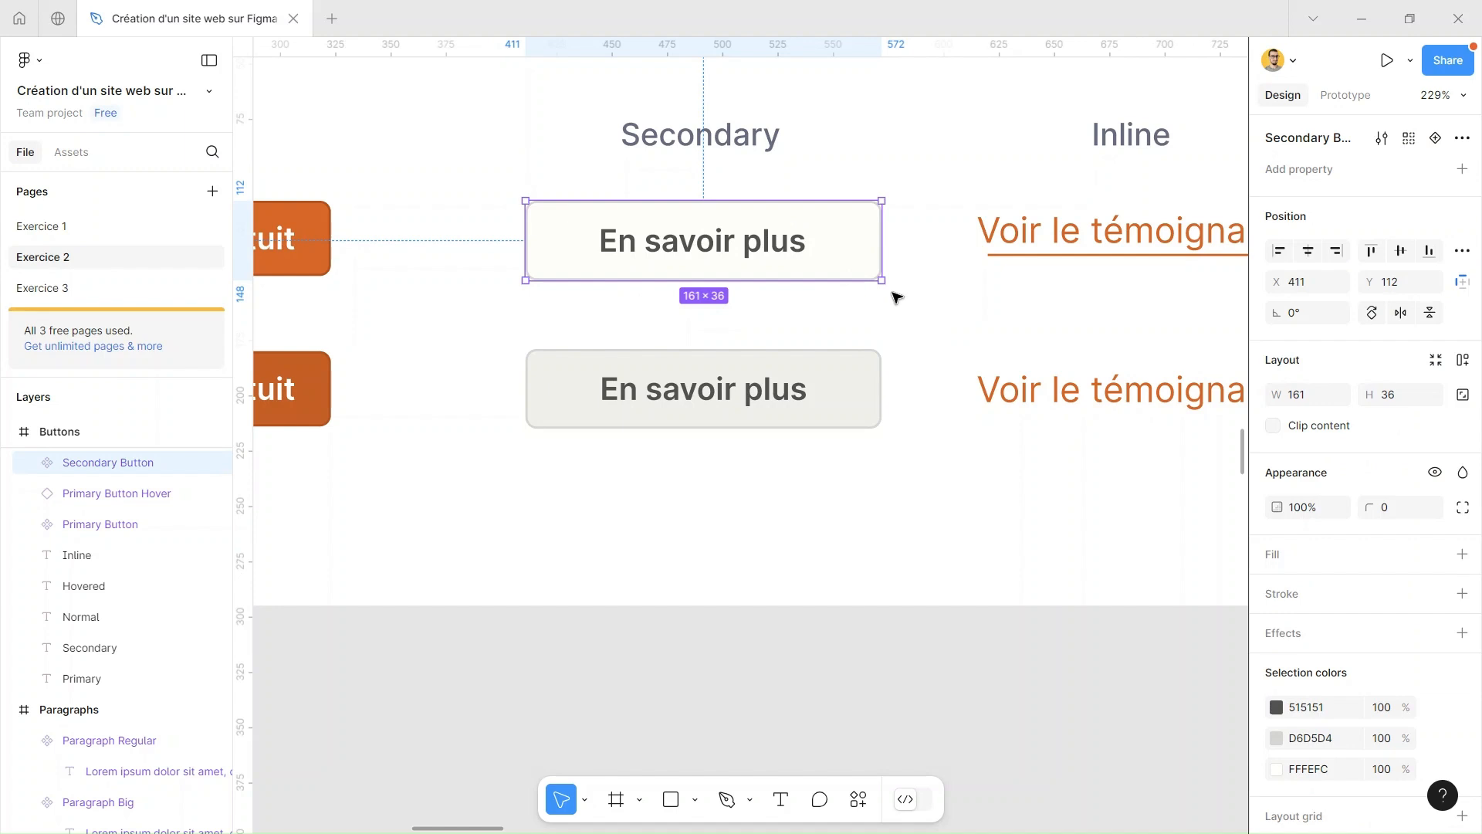
click(1333, 639)
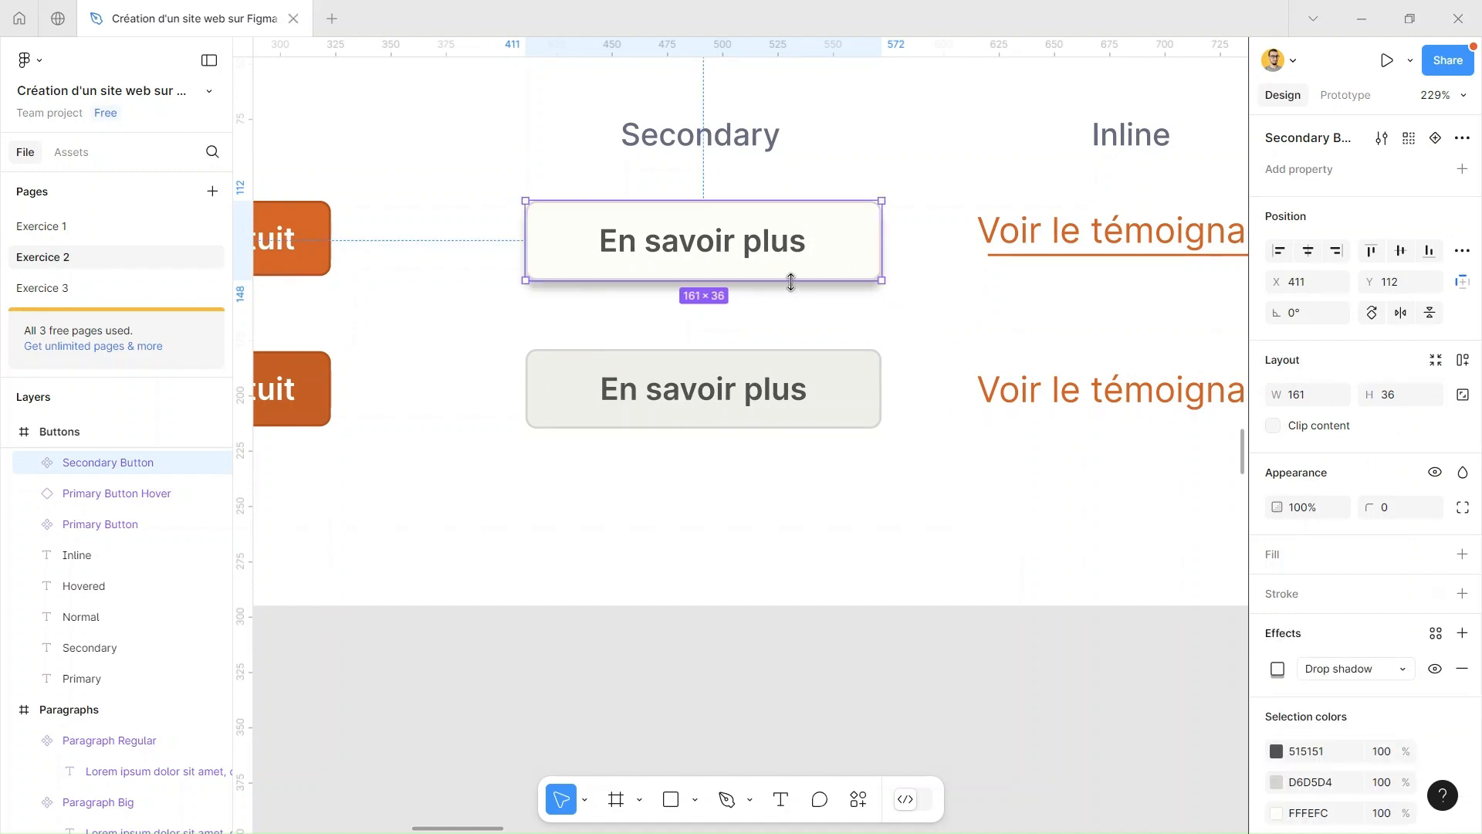
click(1372, 674)
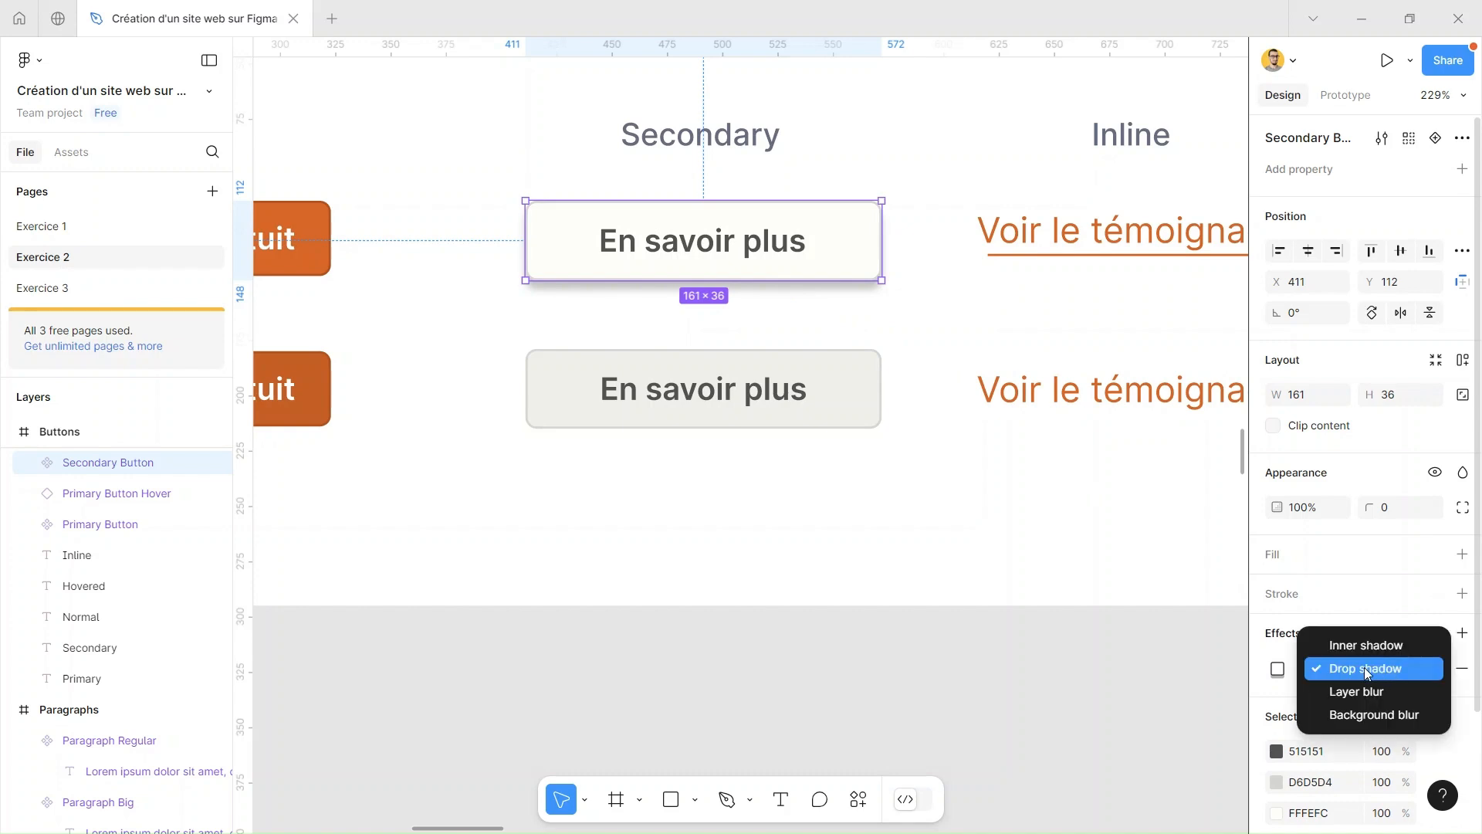
click(1367, 673)
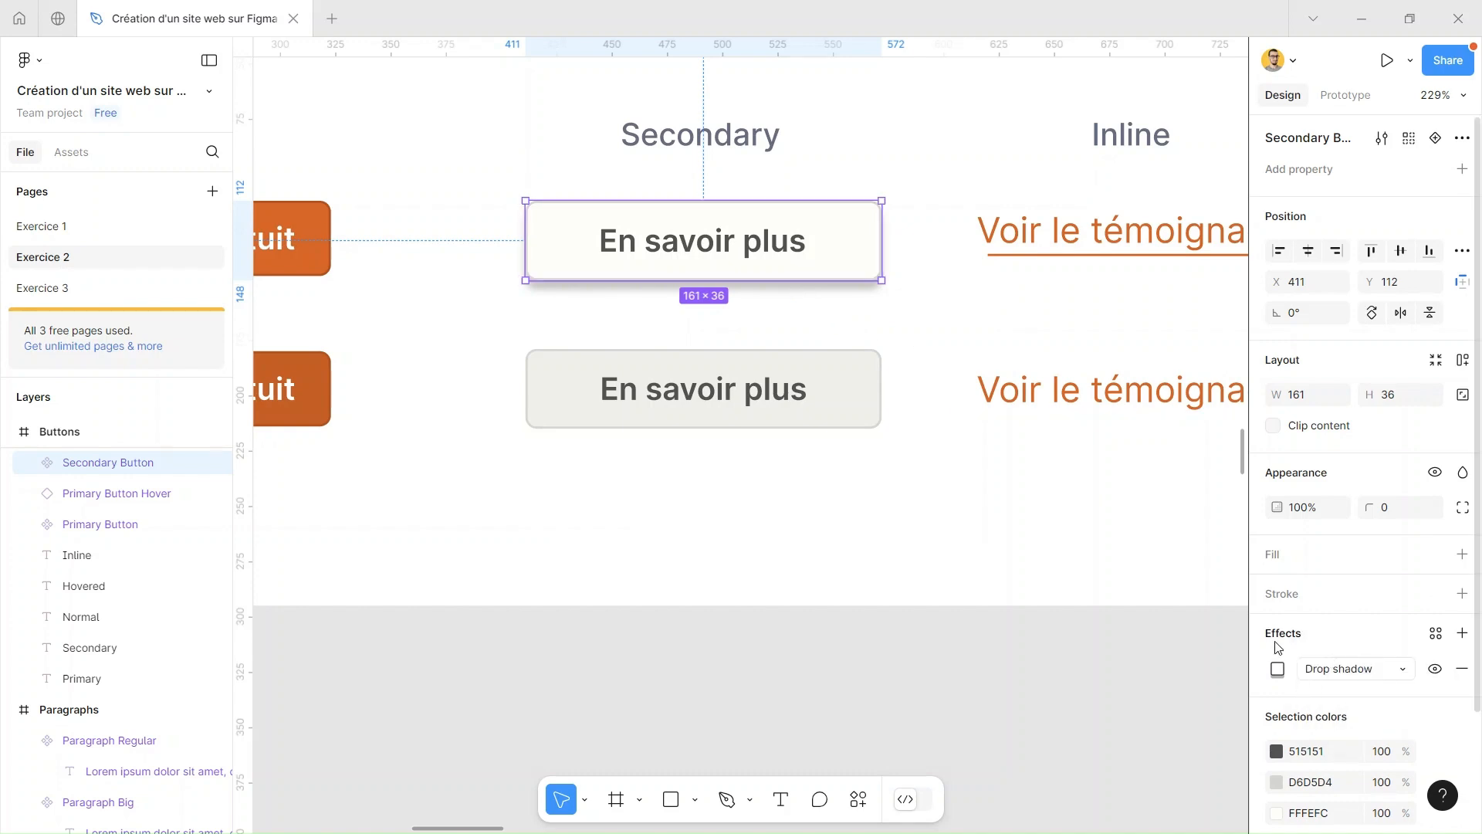
Set the secondary button's drop shadow to an X offset of 4 and a blur of 6
click(1278, 669)
click(1127, 630)
drag(1118, 623, 1126, 622)
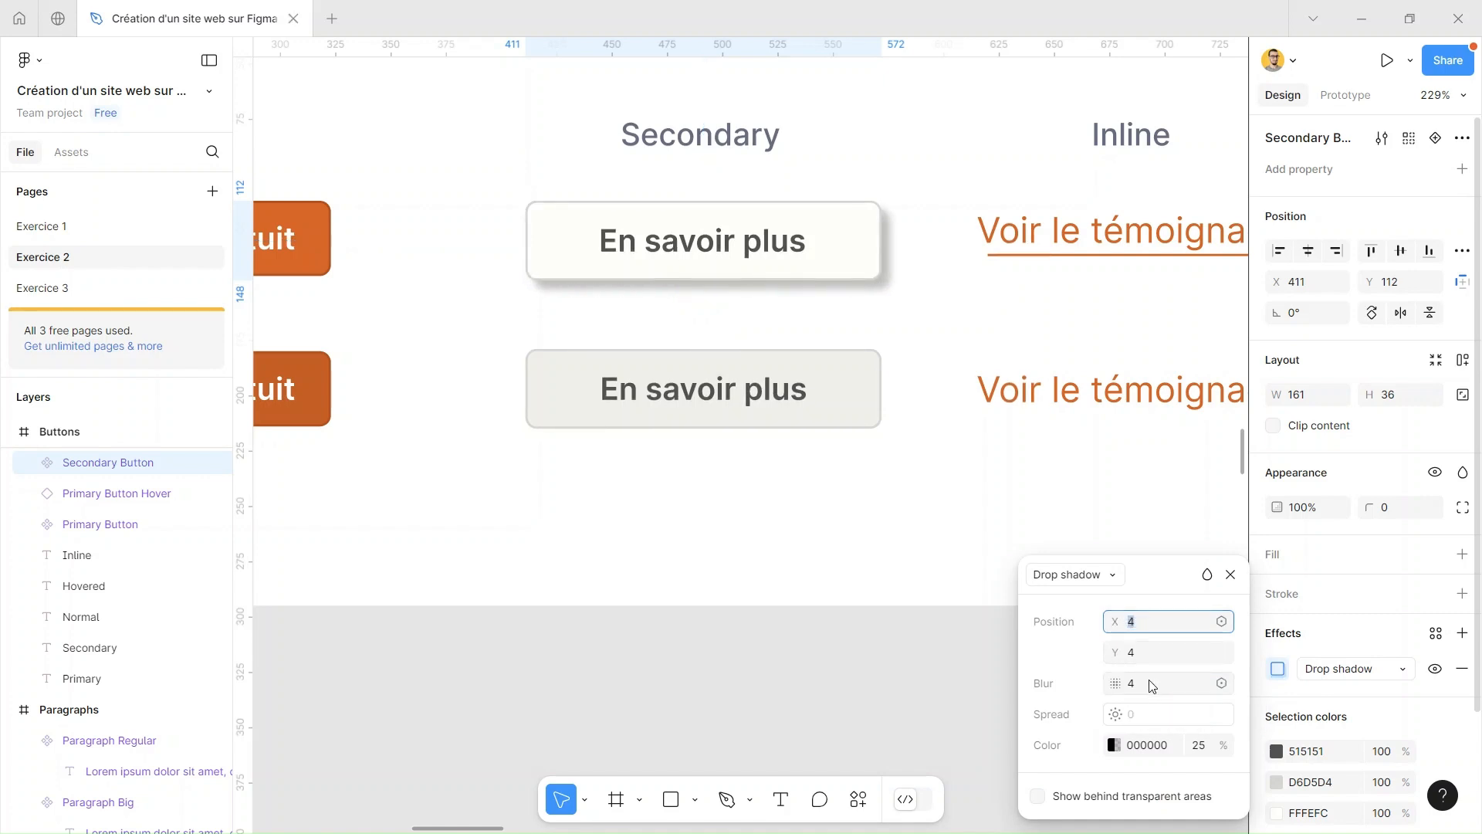
drag(1119, 684, 1156, 680)
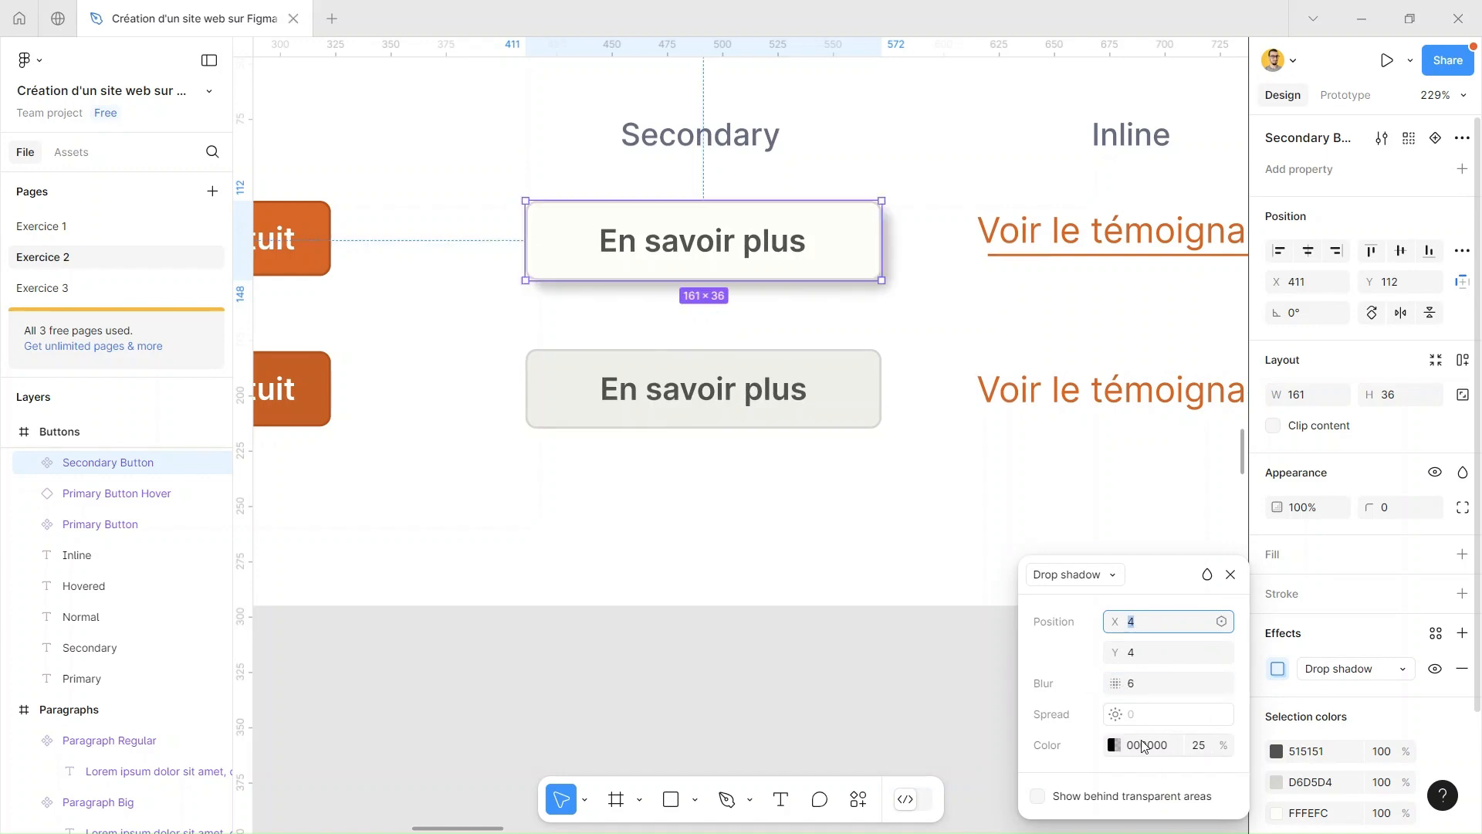
Set the opacity of the normal secondary button's drop shadow color to 15%
click(1199, 746)
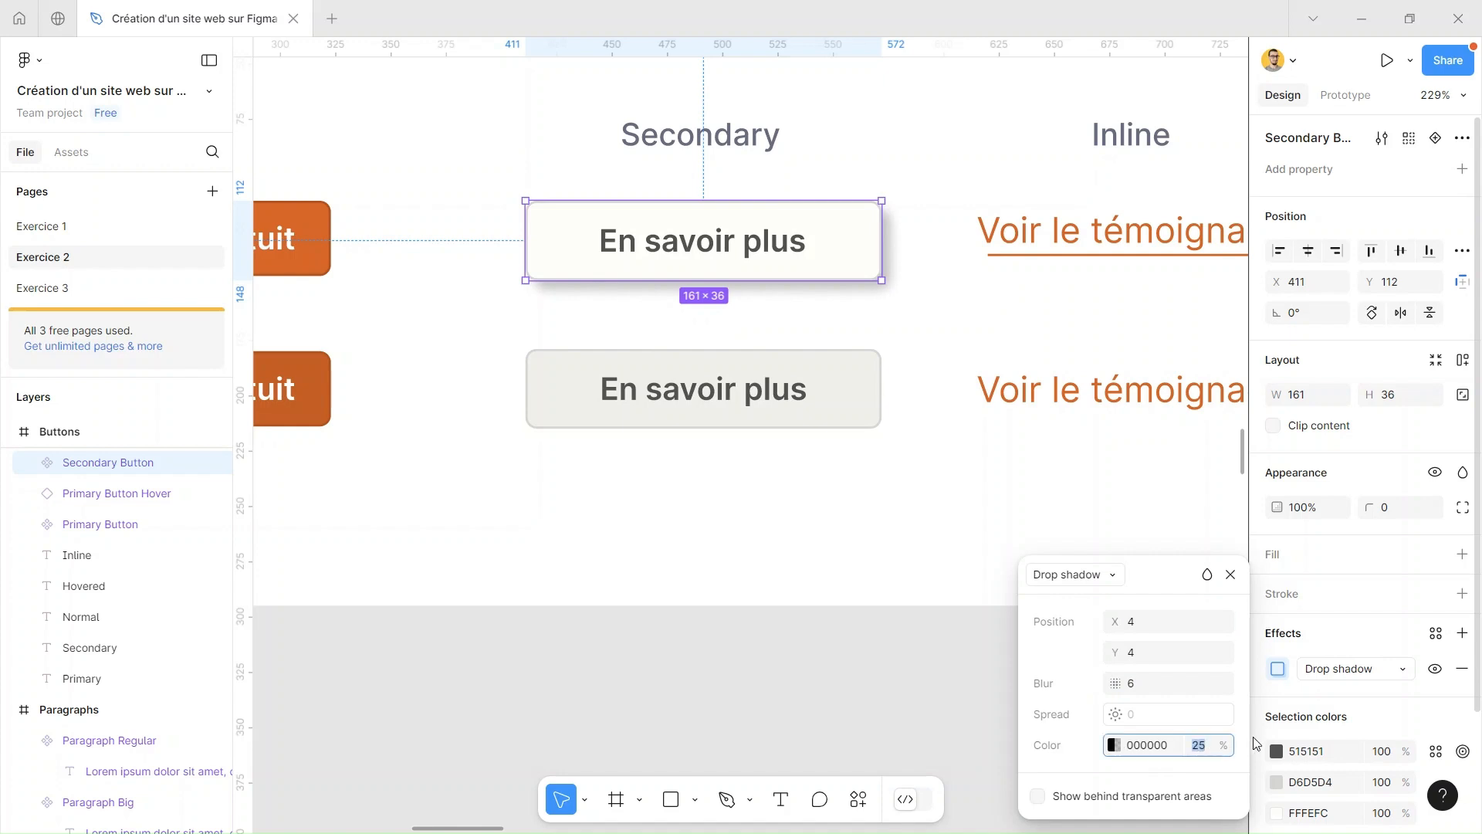
key(Return)
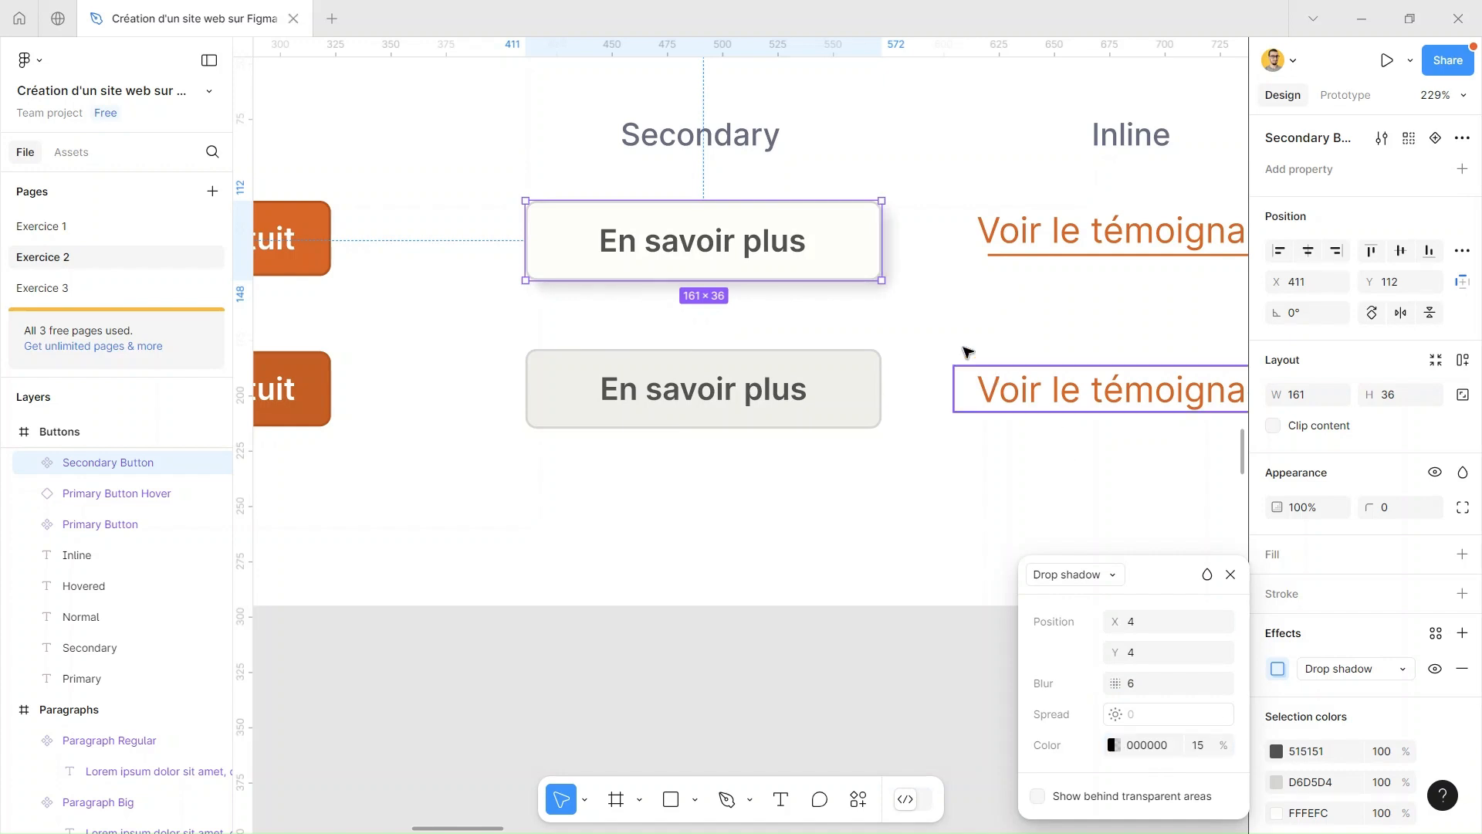
click(932, 318)
click(868, 255)
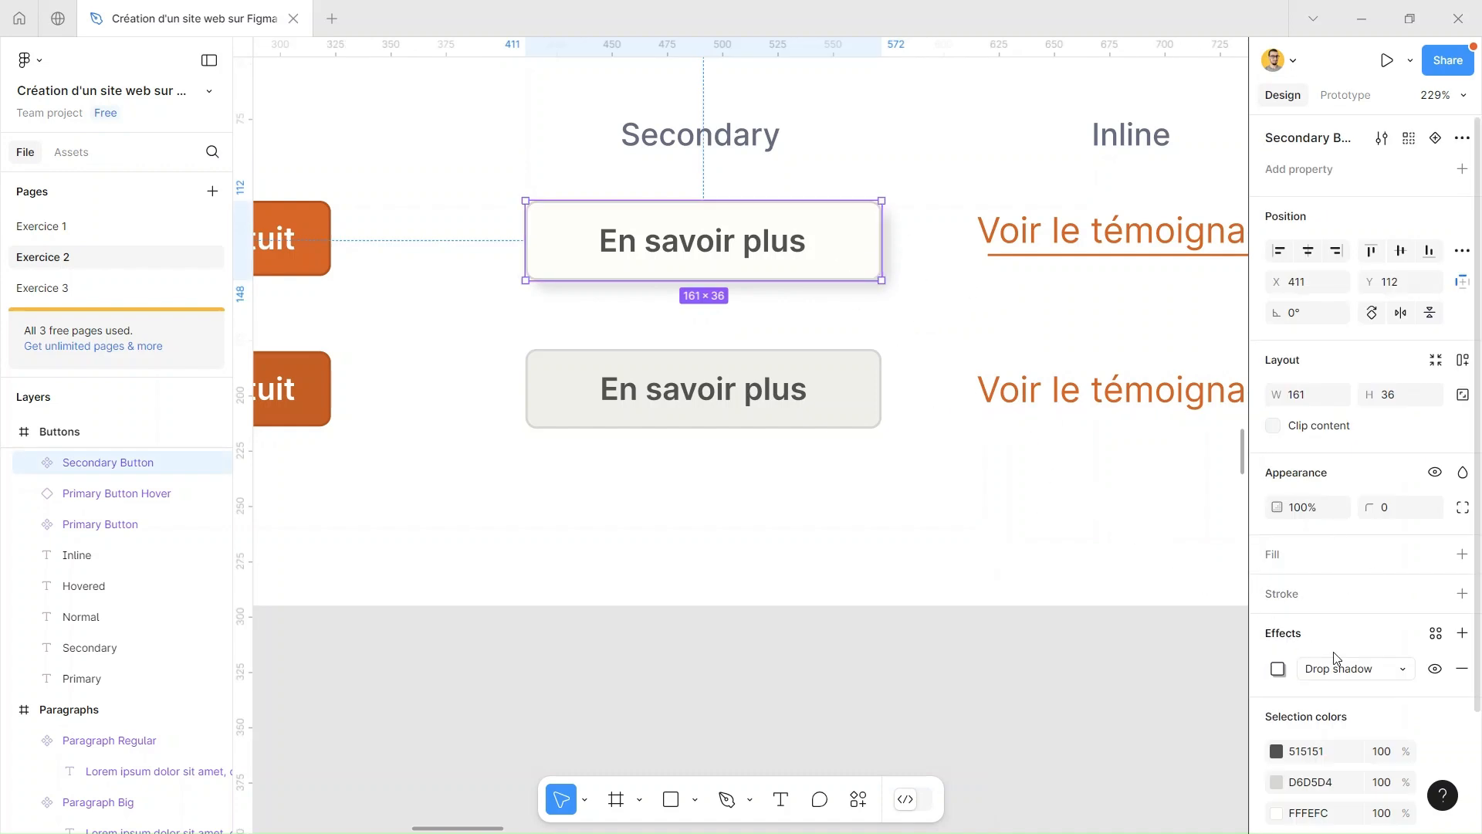
Create an effect style named Ombre portée from the normal secondary button's drop shadow
click(1437, 635)
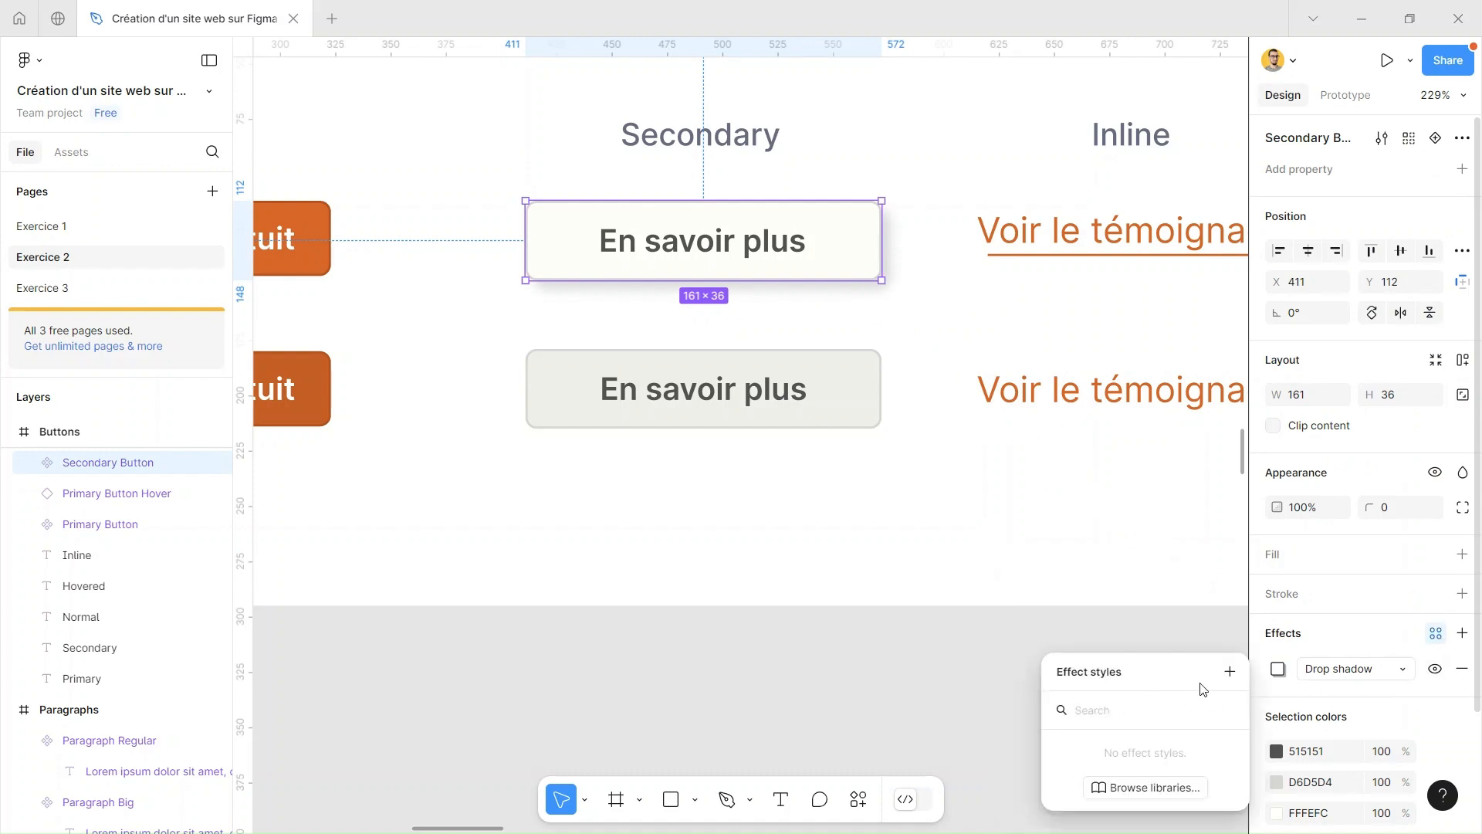
click(1230, 671)
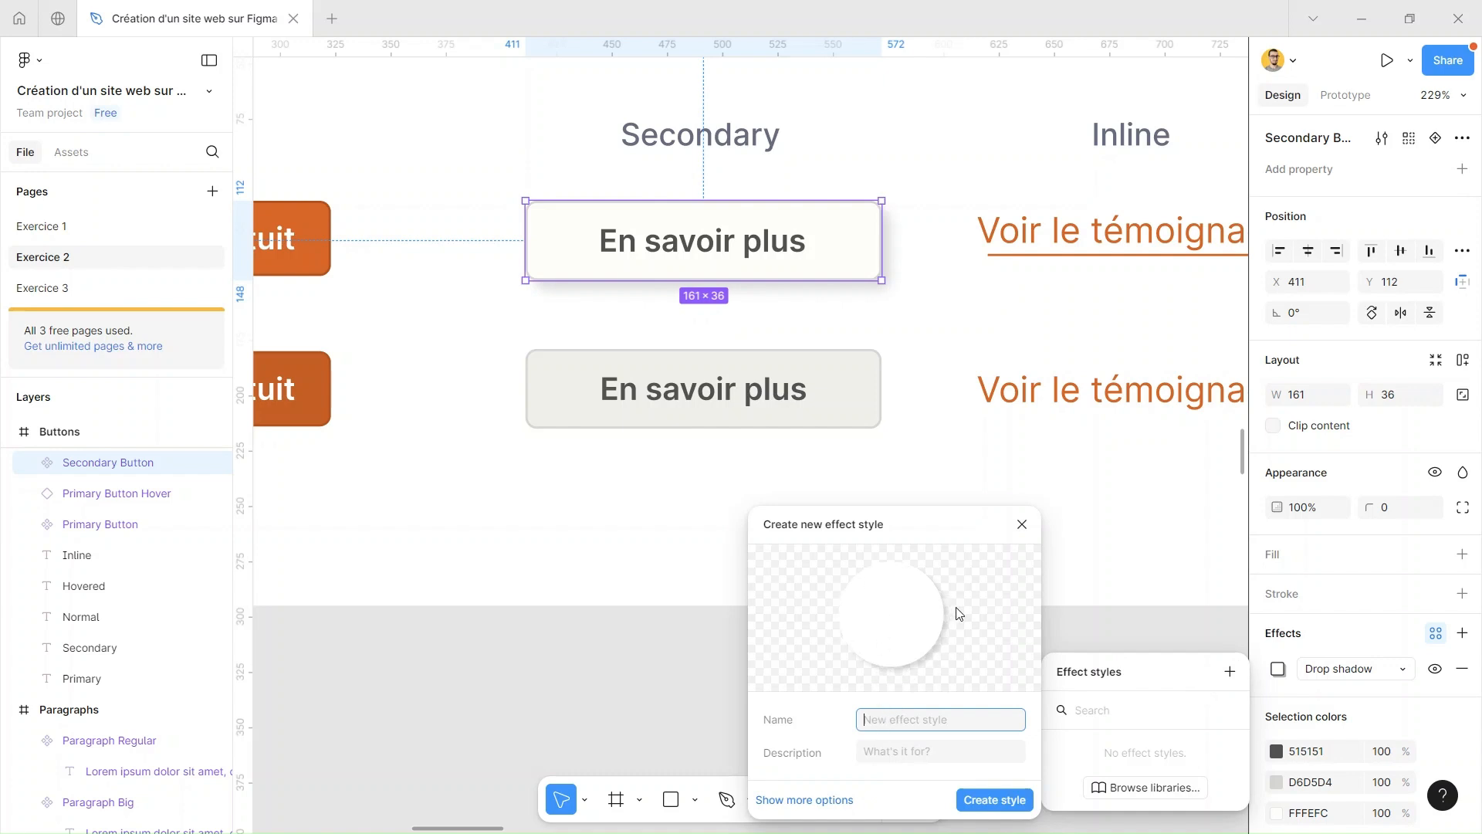
text(Ombre portée)
click(976, 805)
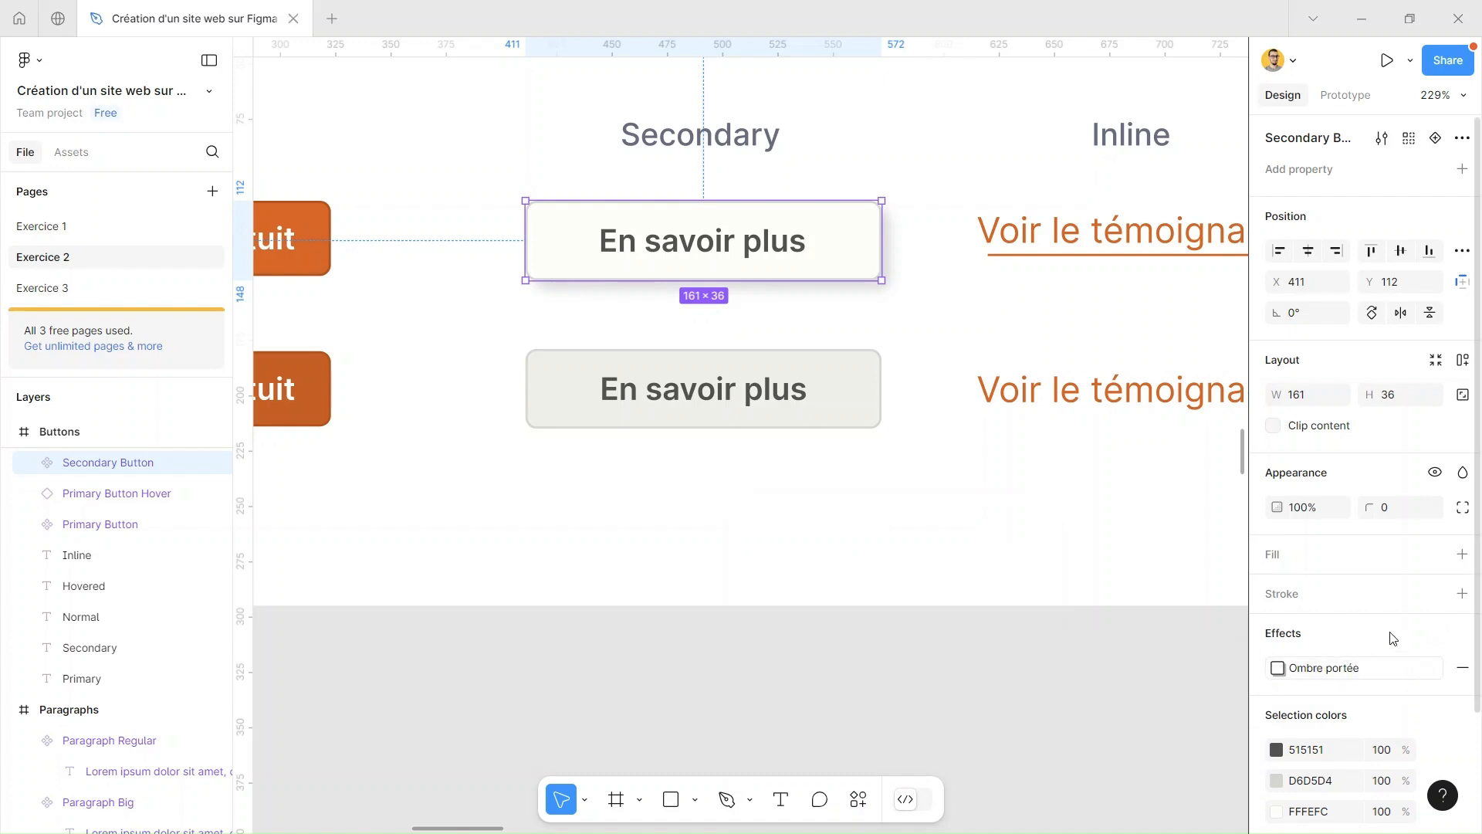
click(827, 386)
click(850, 238)
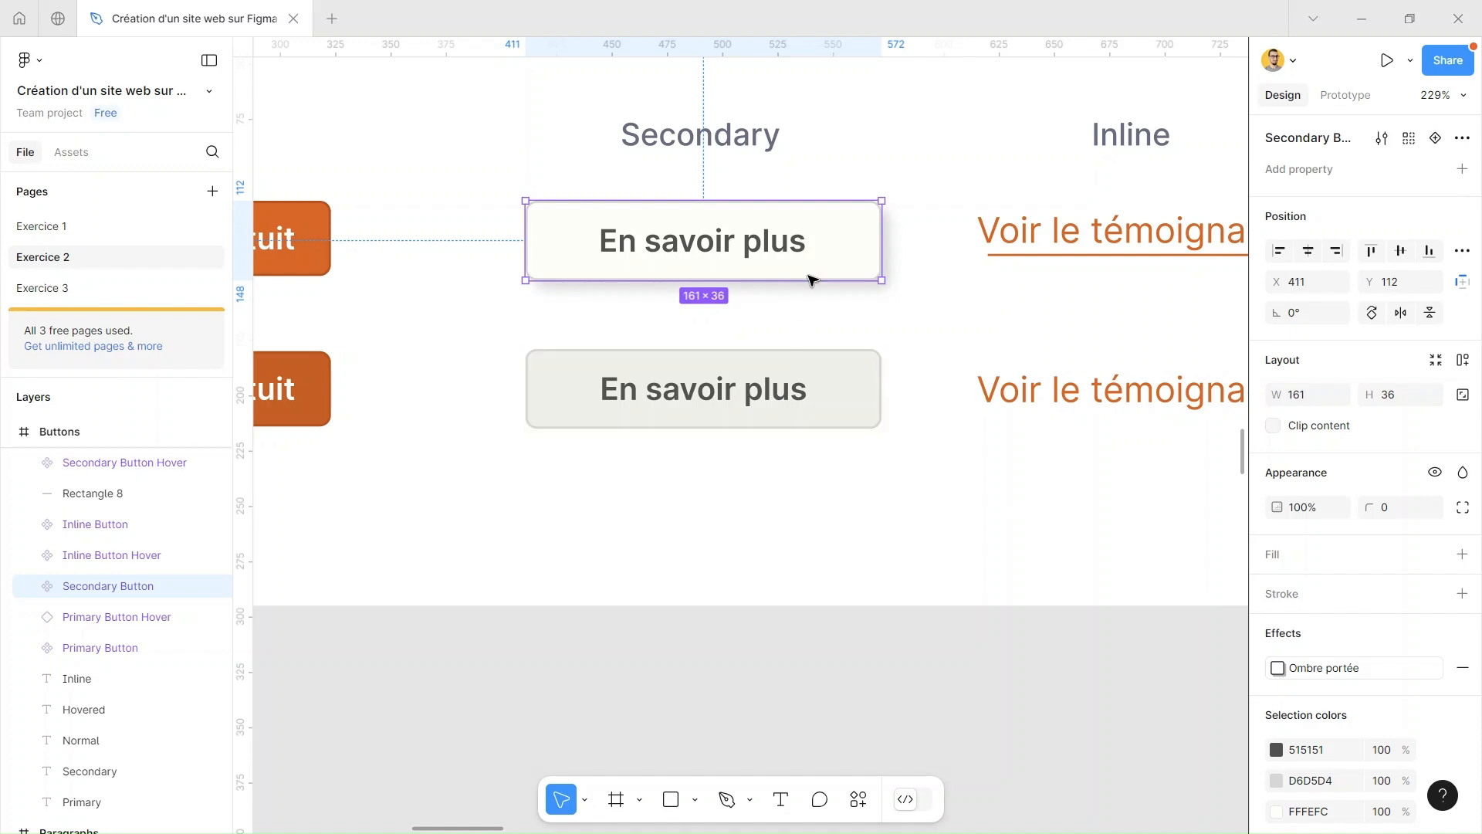
click(897, 480)
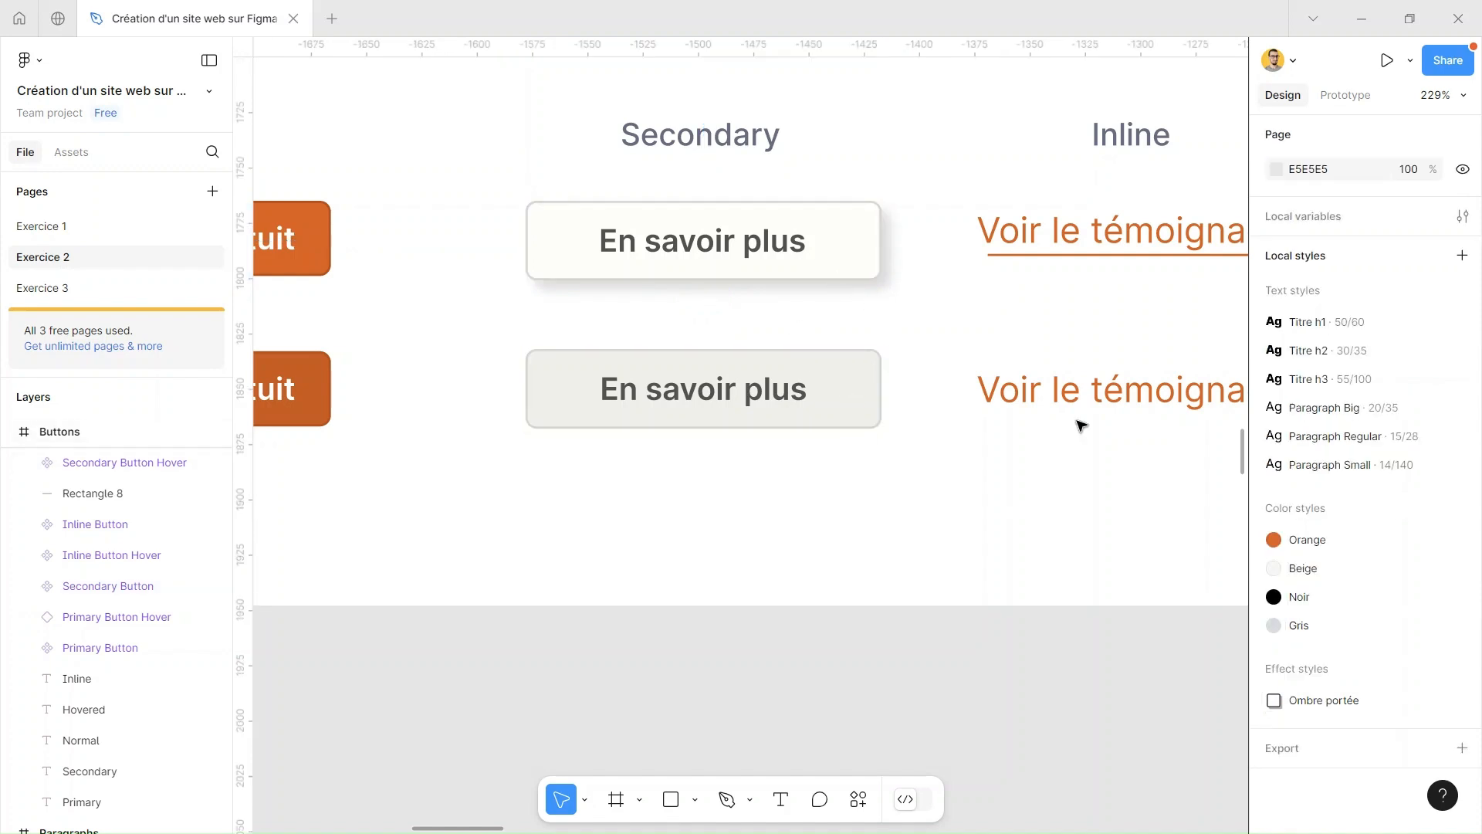
Add an Inner shadow effect to the hovered secondary "En savoir plus" button
click(844, 389)
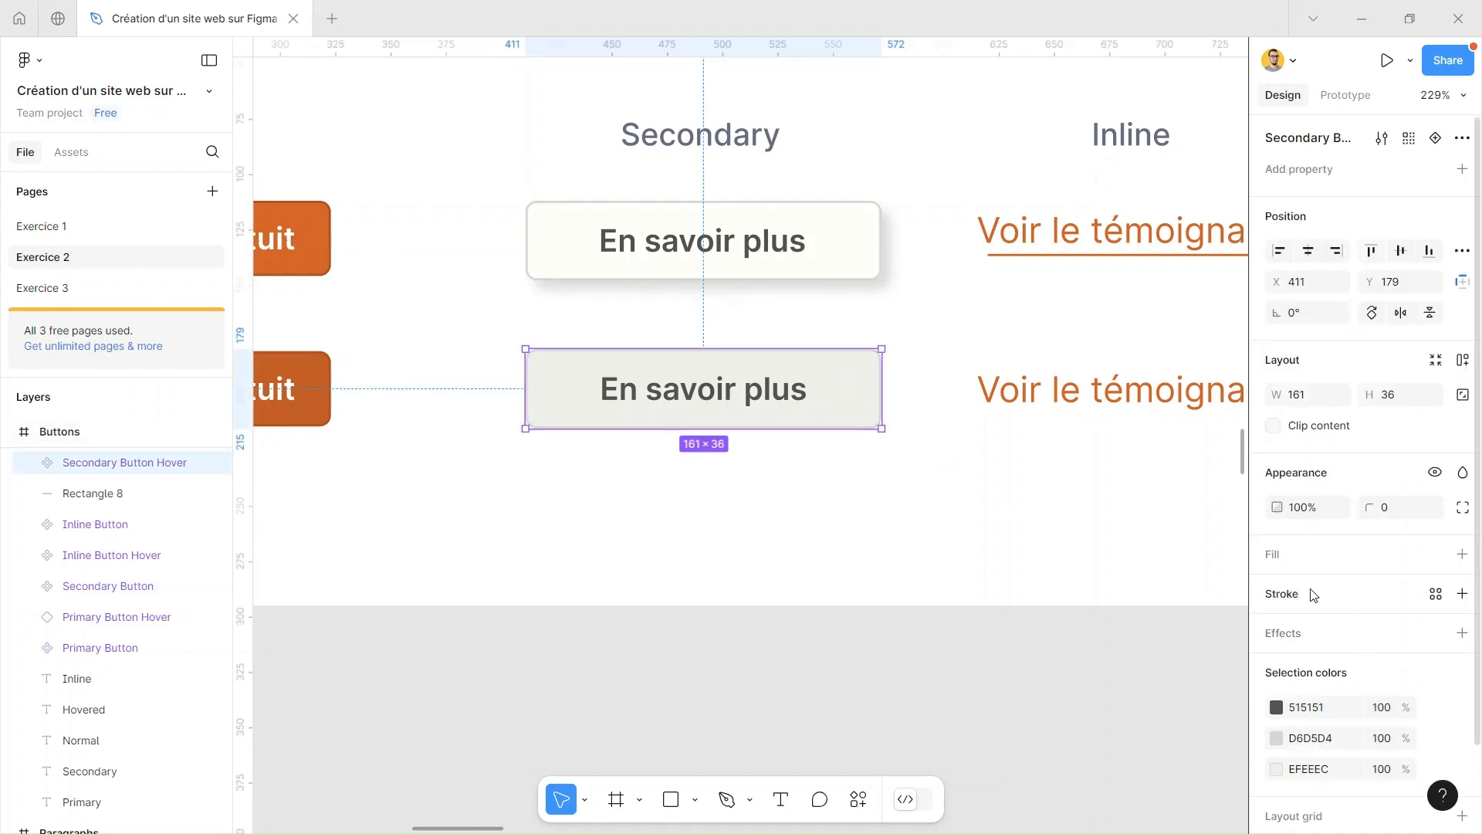
click(1308, 636)
click(1360, 669)
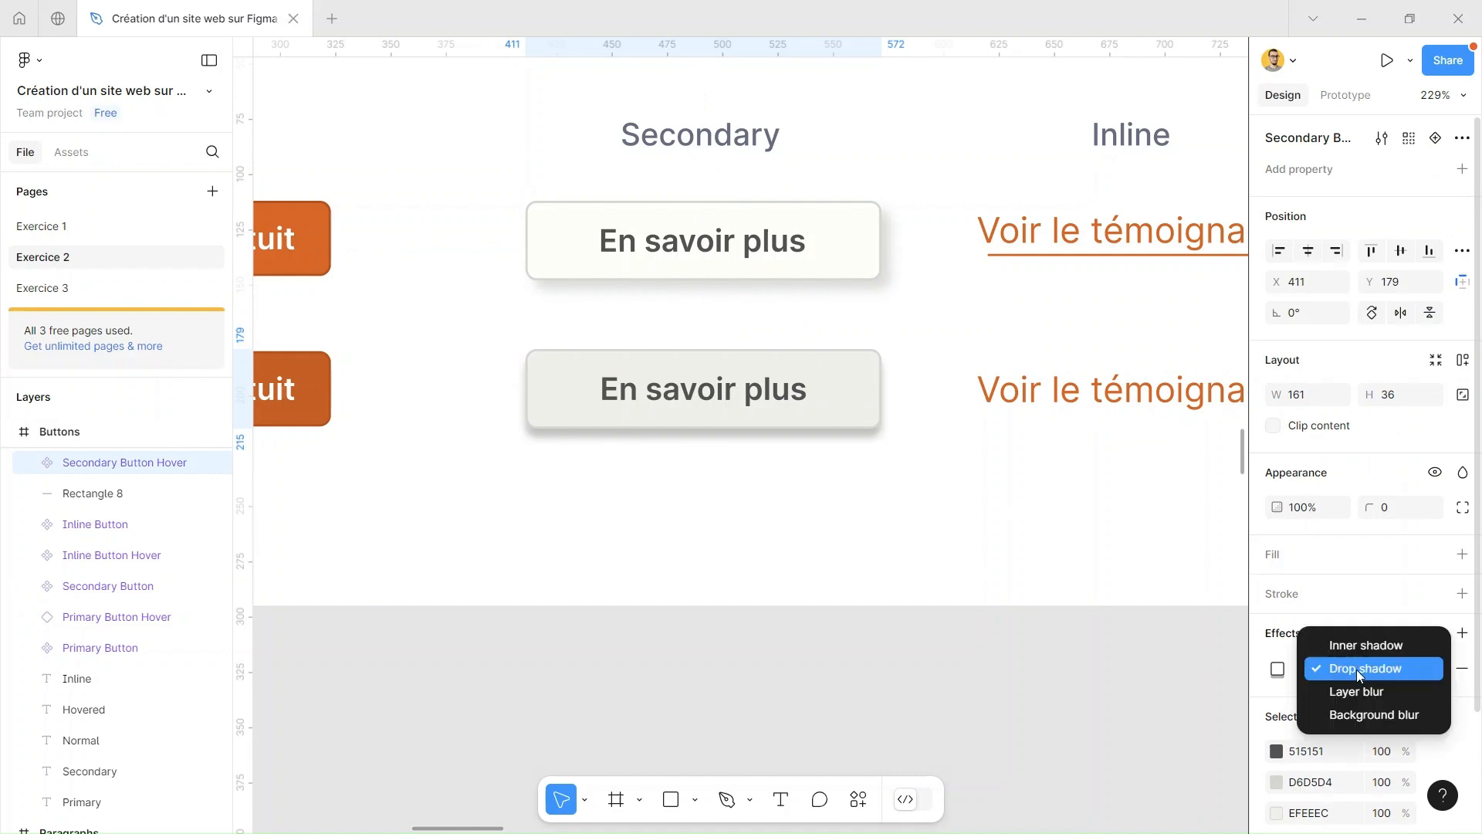
click(1362, 648)
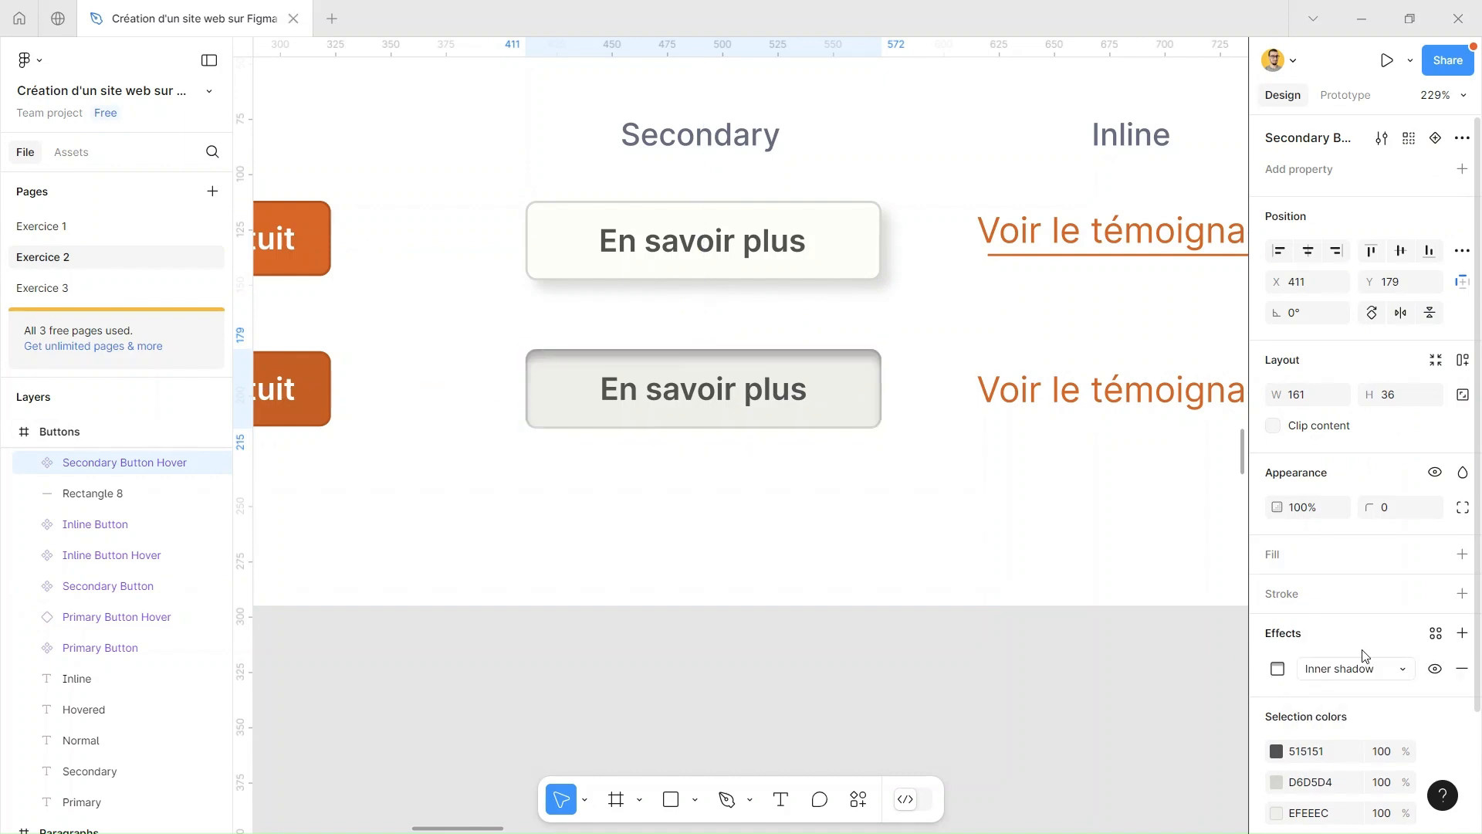
Create an effect style named Inner shadow from the hovered secondary button's effect
click(1436, 634)
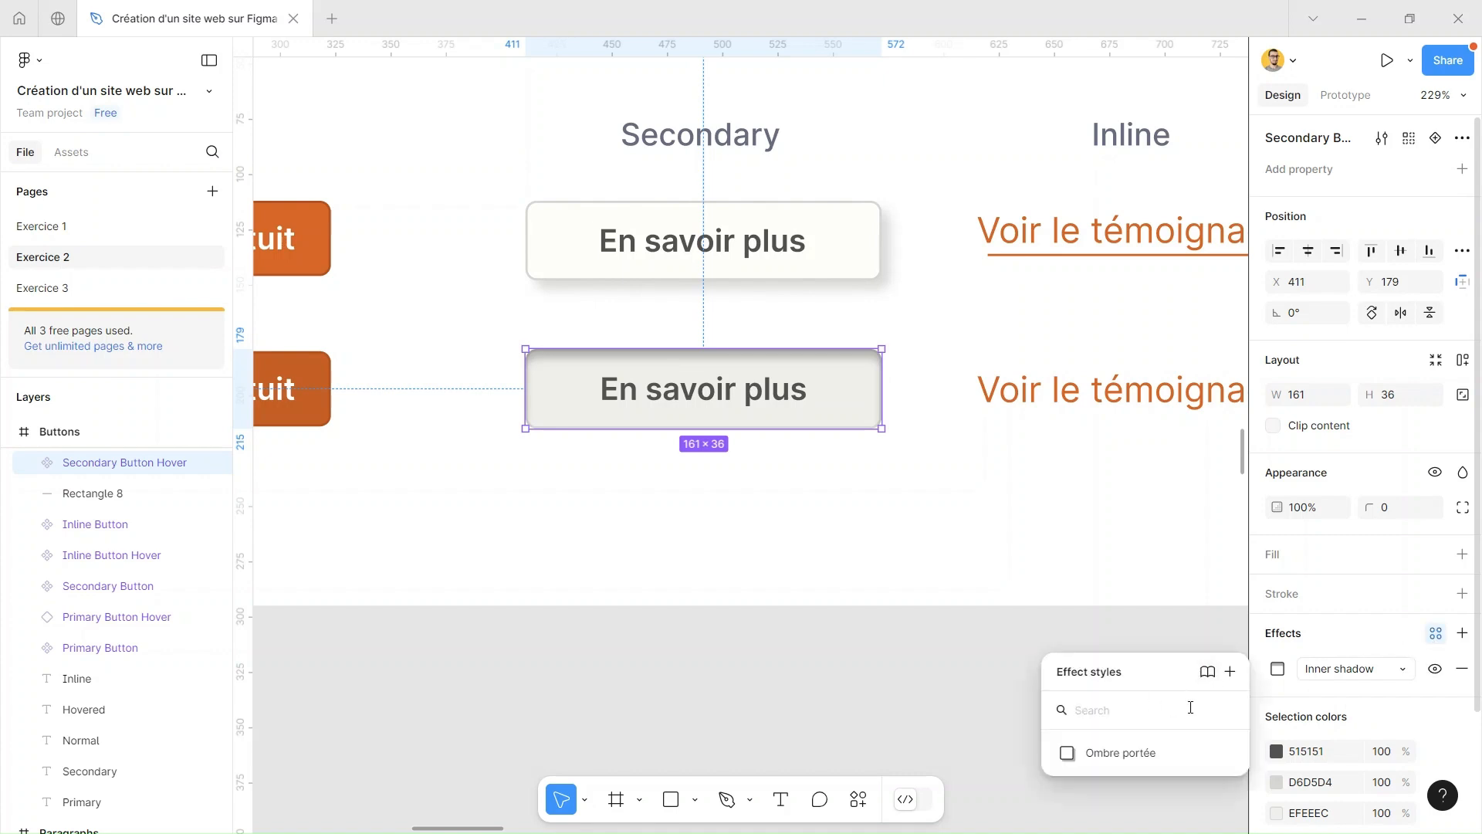
click(1231, 672)
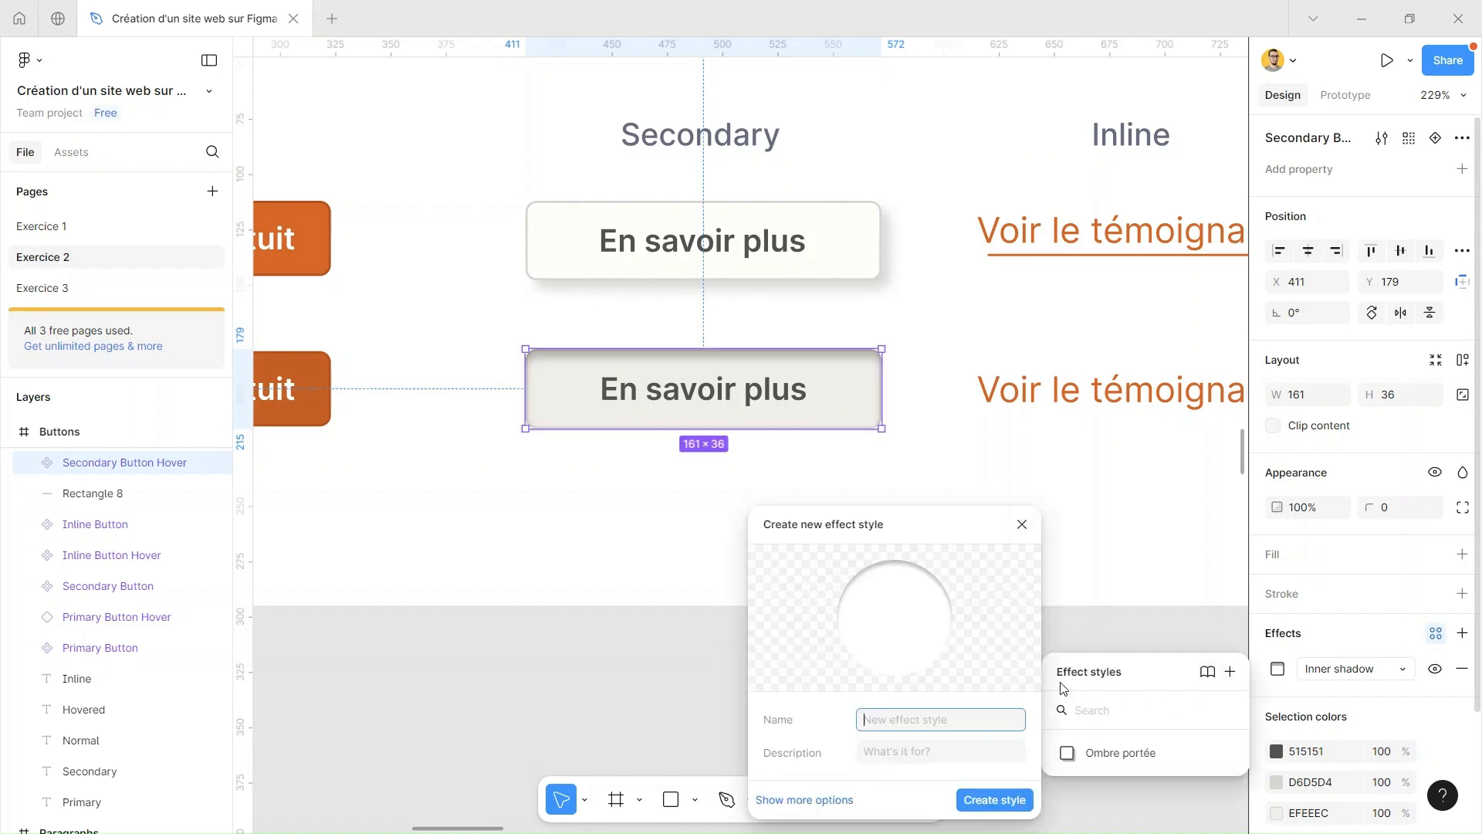
text(Inner shadow)
click(992, 800)
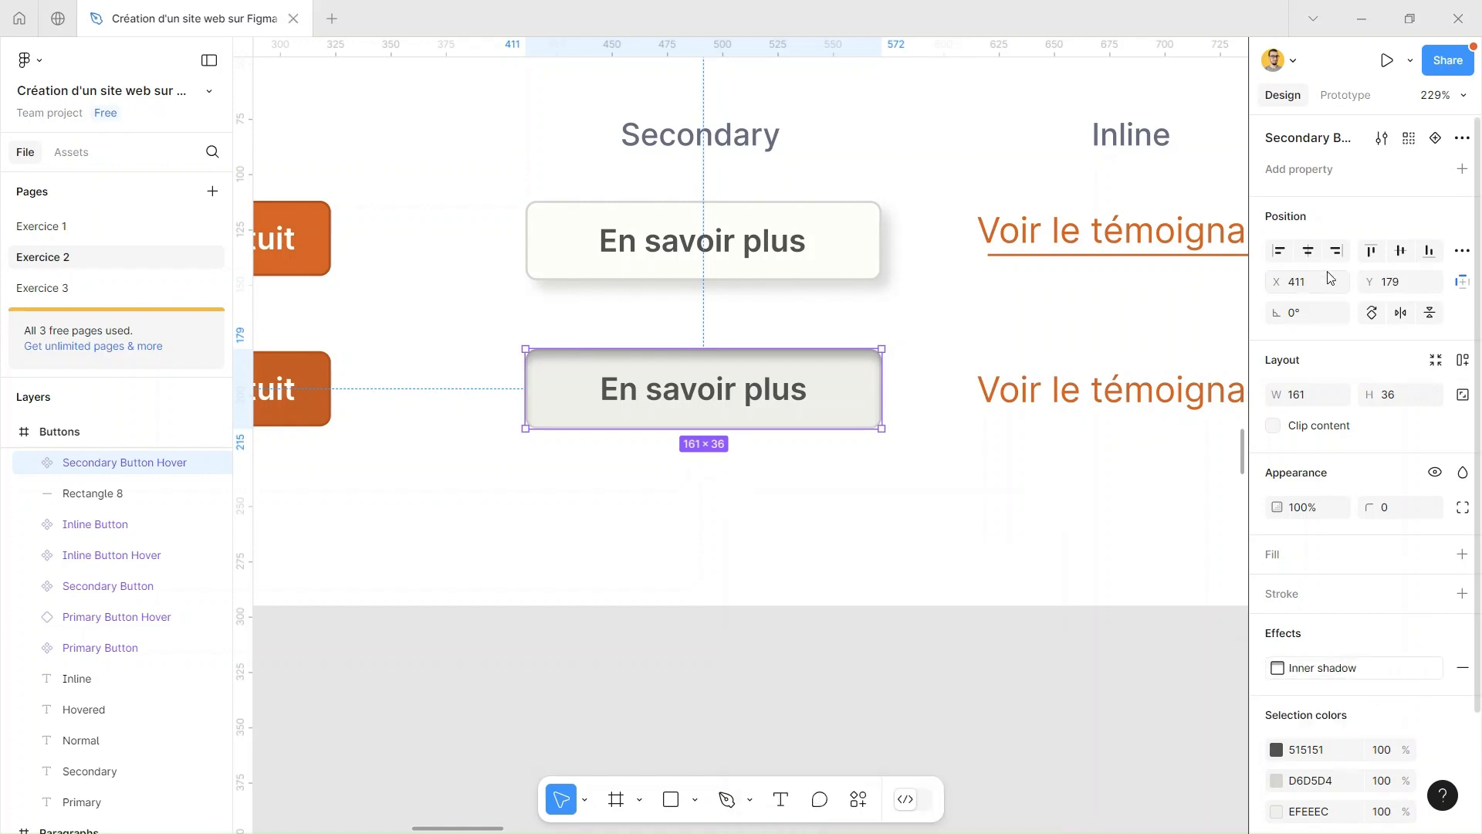
click(1152, 631)
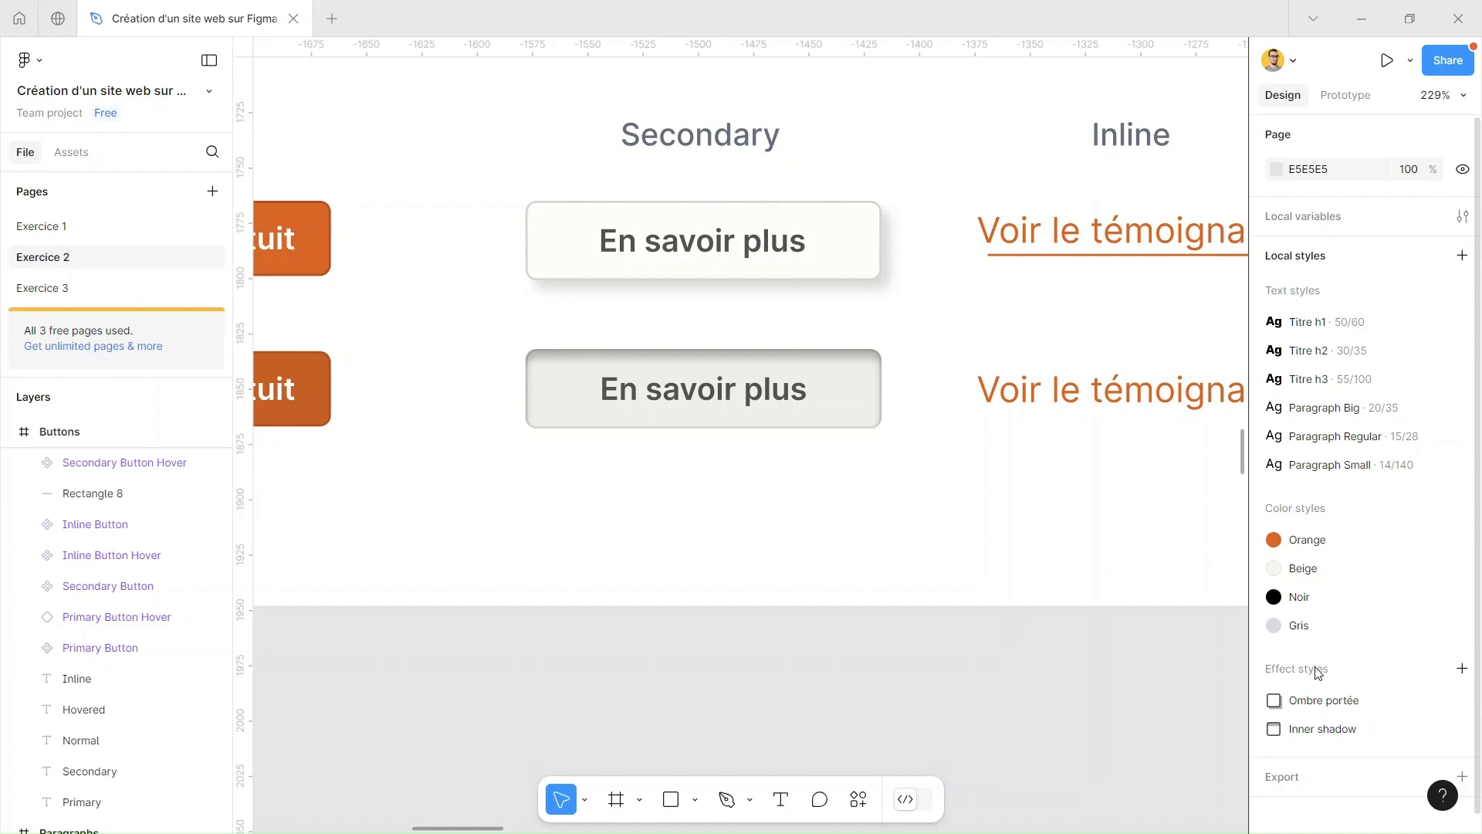
Remove the Ombre portée style from the normal secondary button and the Inner shadow style from the hovered one
click(817, 235)
click(1374, 667)
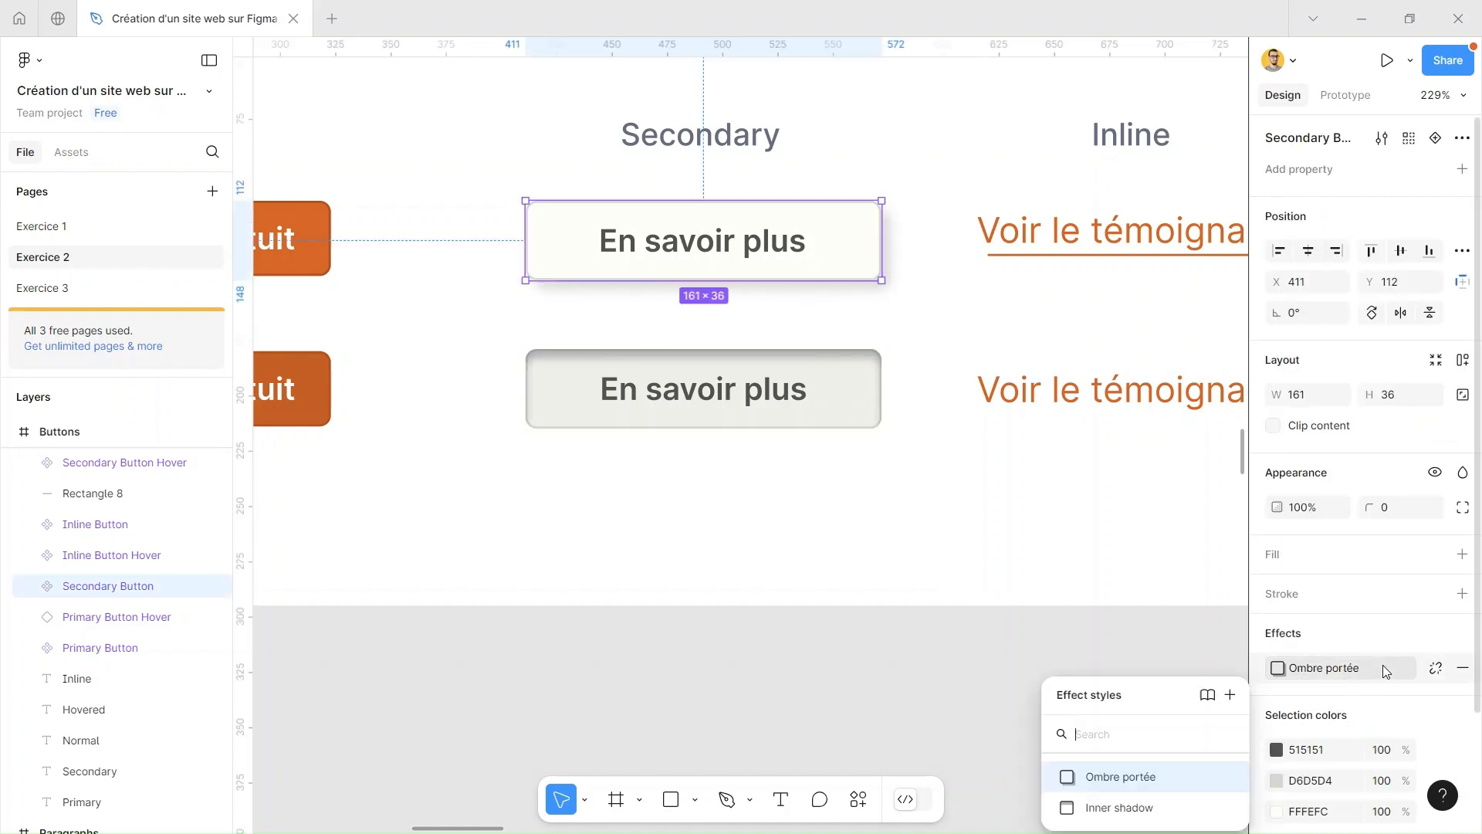
click(1363, 643)
click(1463, 667)
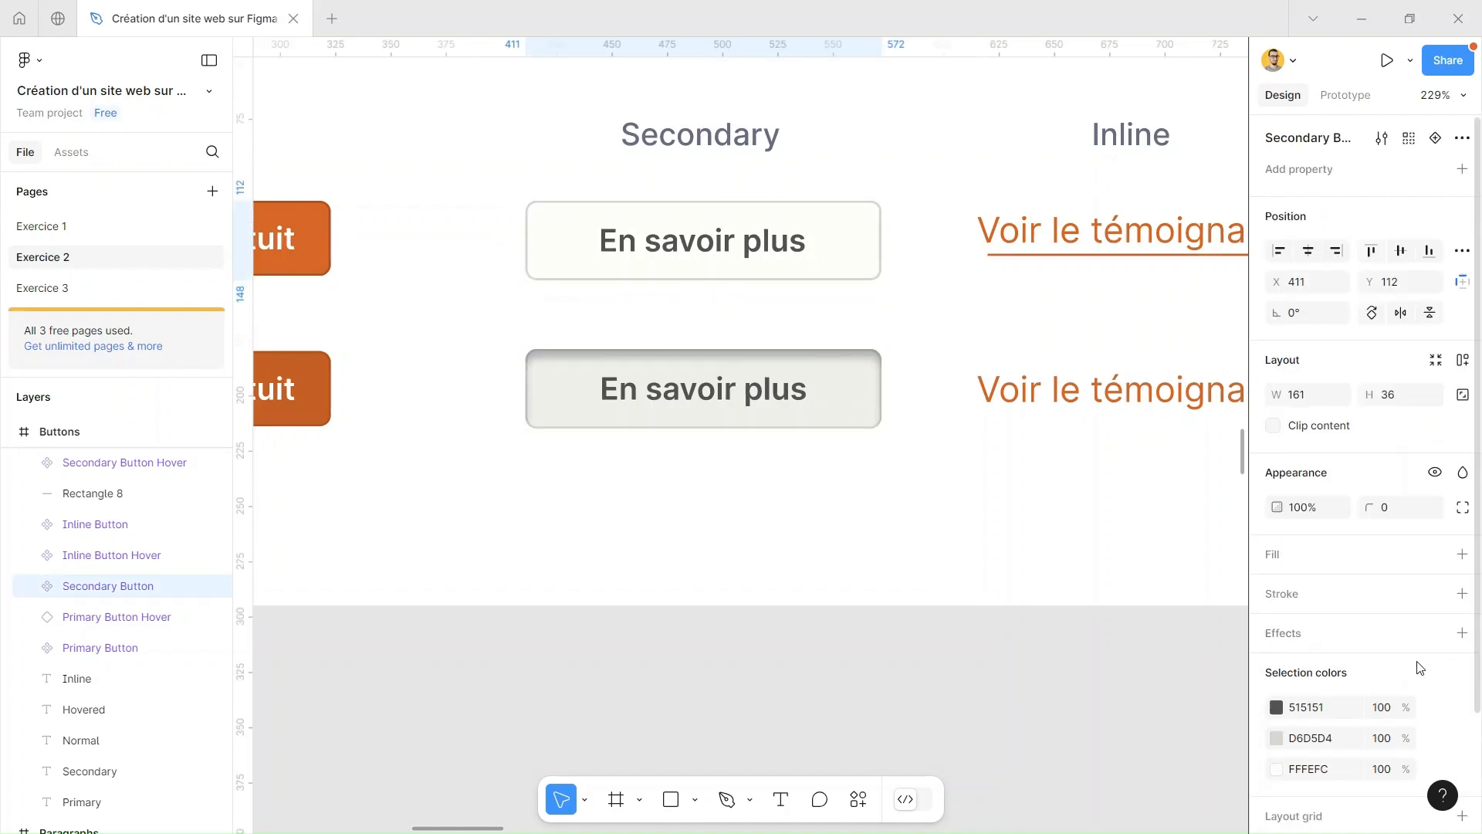
click(826, 387)
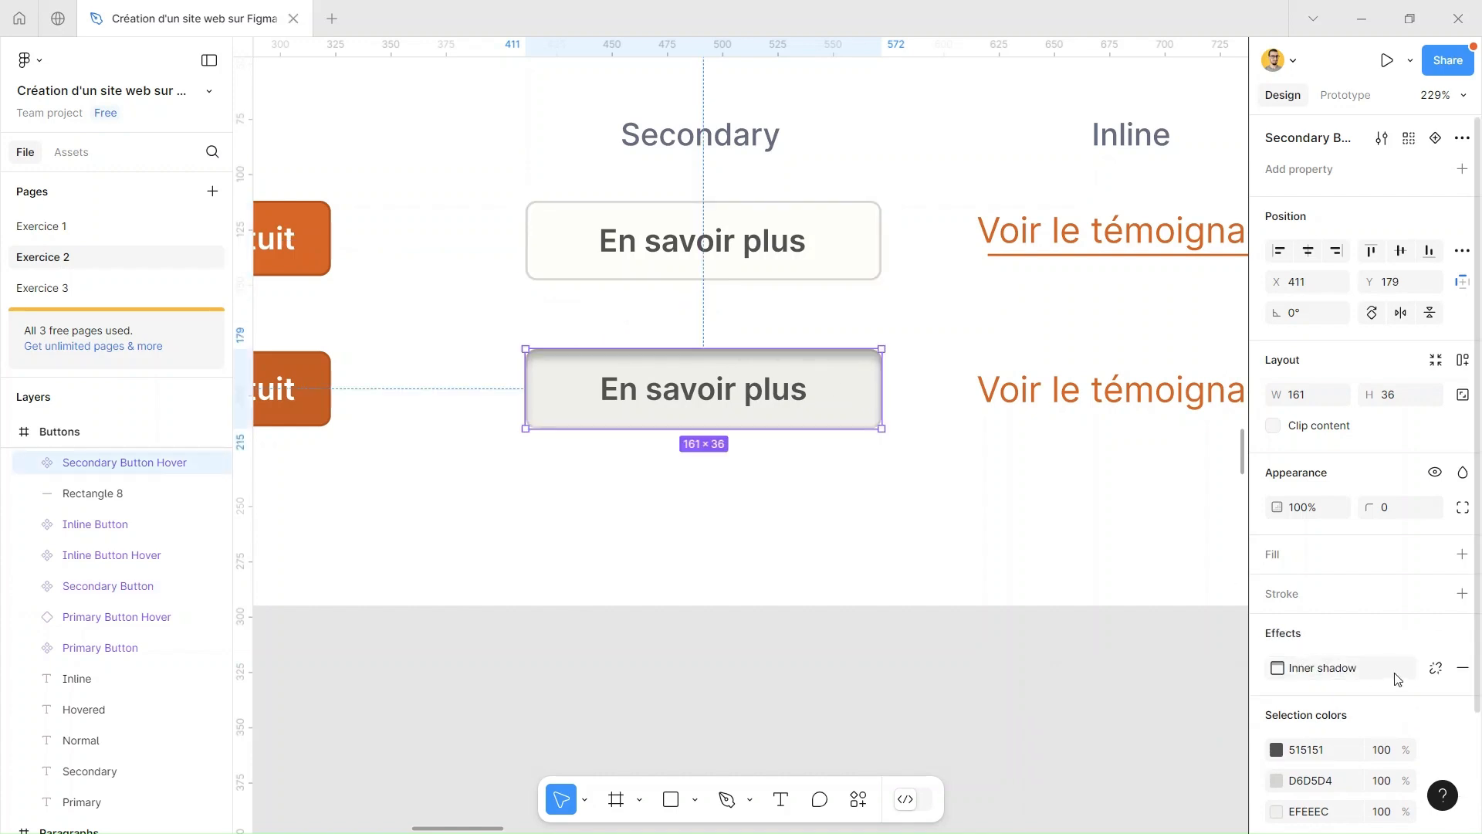
click(1463, 667)
Try adding an effect to the normal secondary button, look through the types such as Background blur, and undo it
click(844, 274)
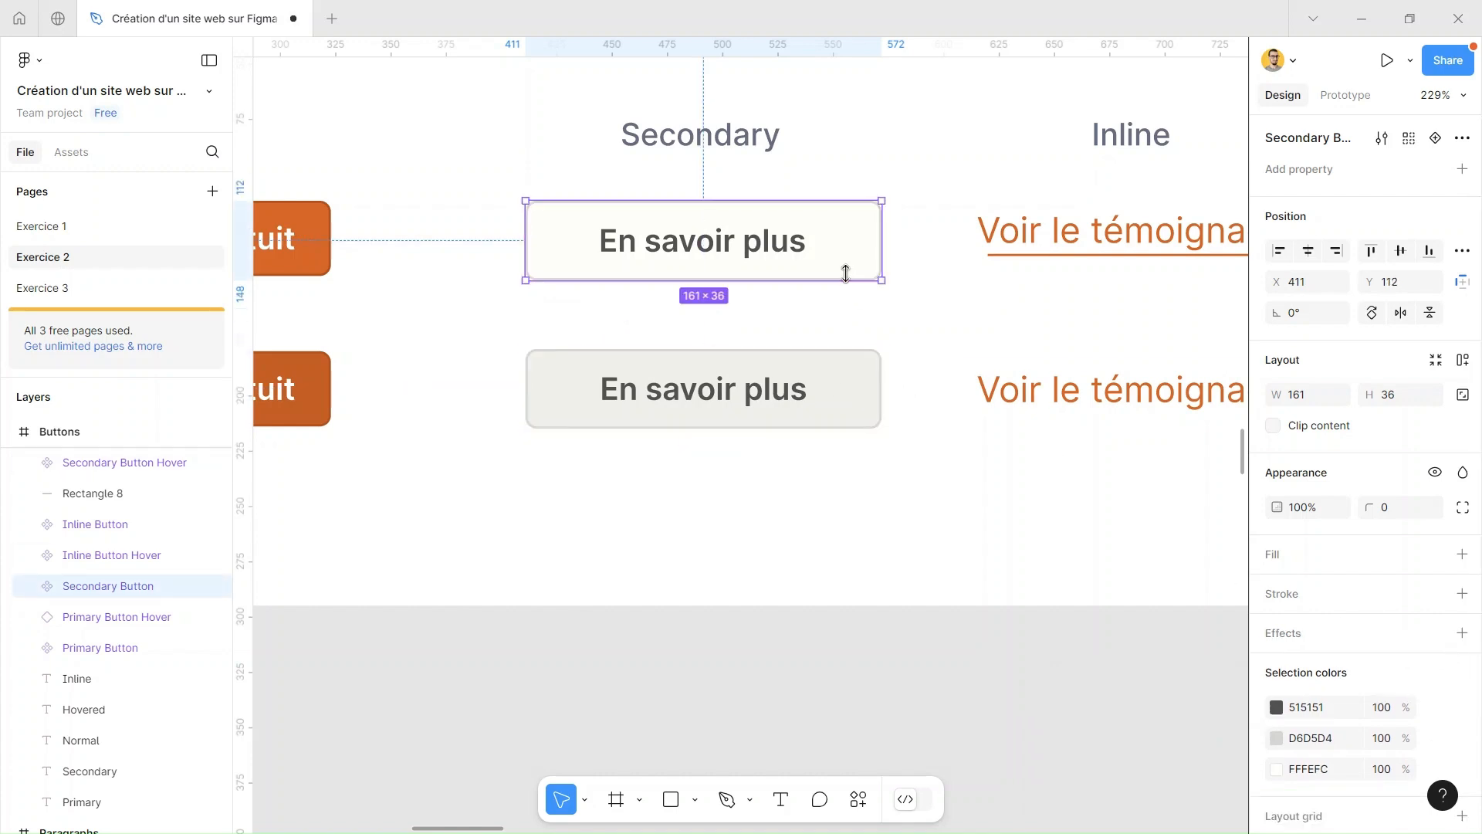
click(1335, 635)
click(1379, 671)
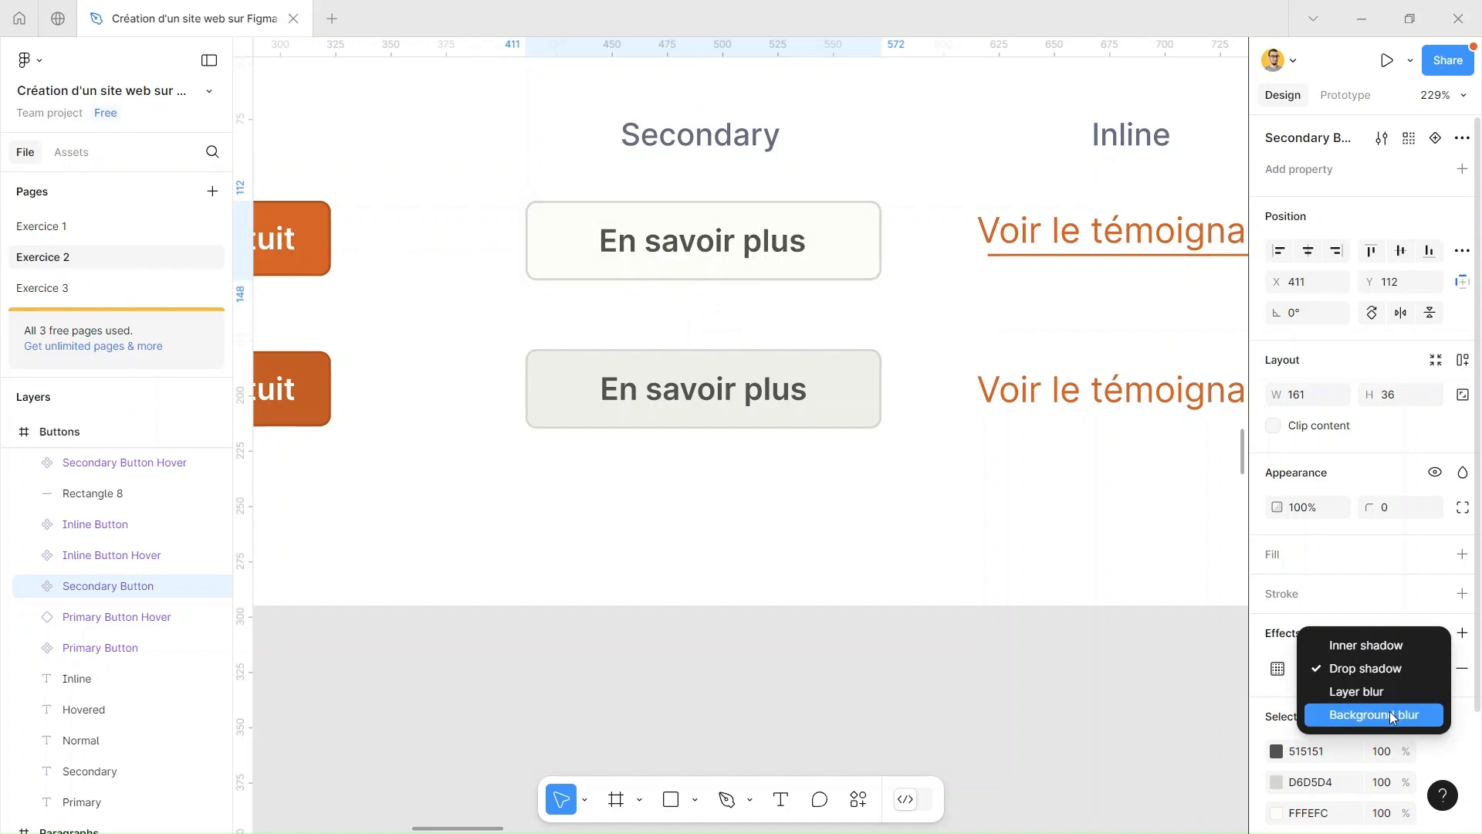
click(1264, 647)
click(1014, 574)
key(ctrl+z)
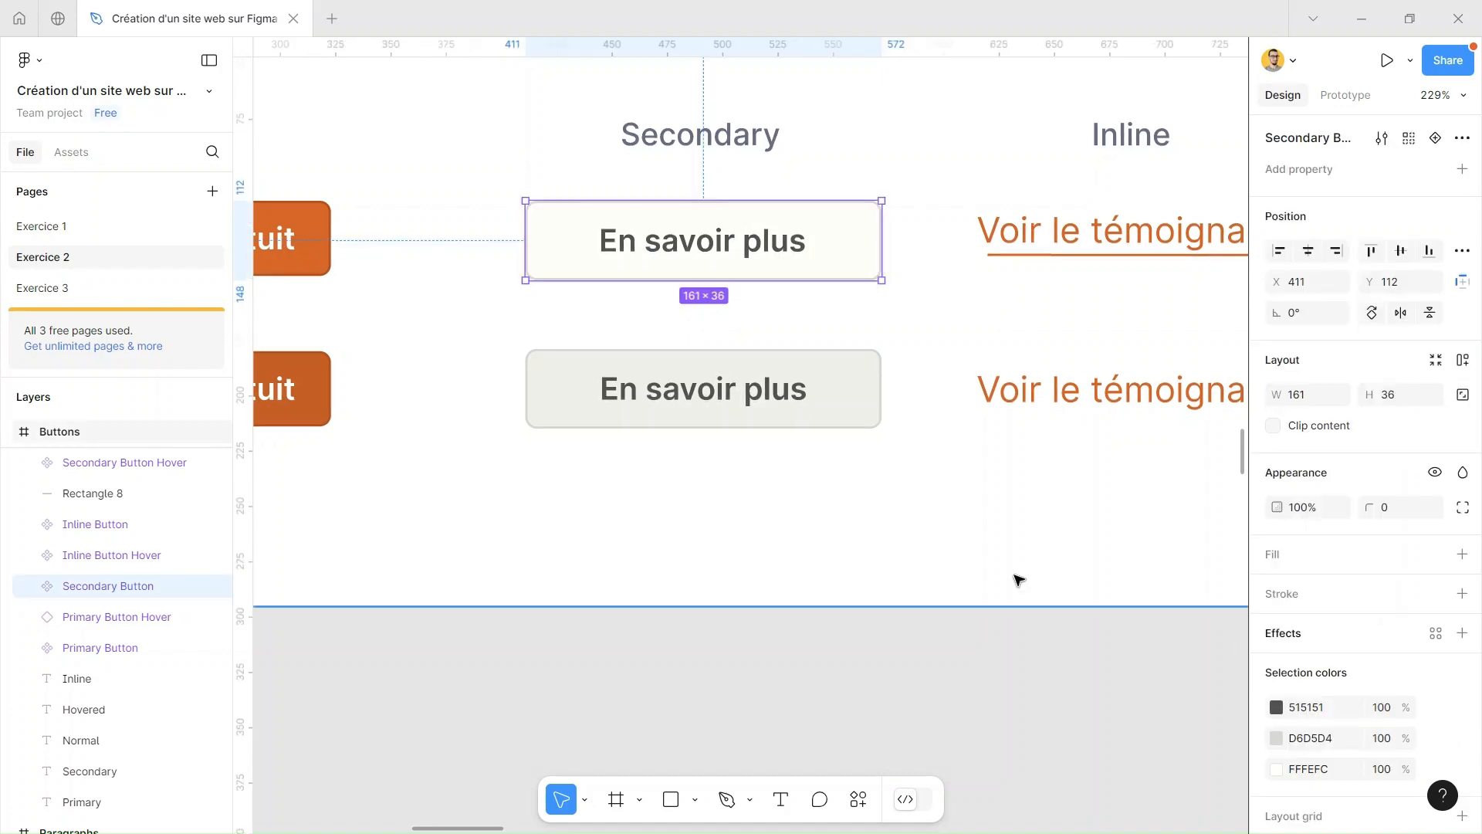
click(1008, 670)
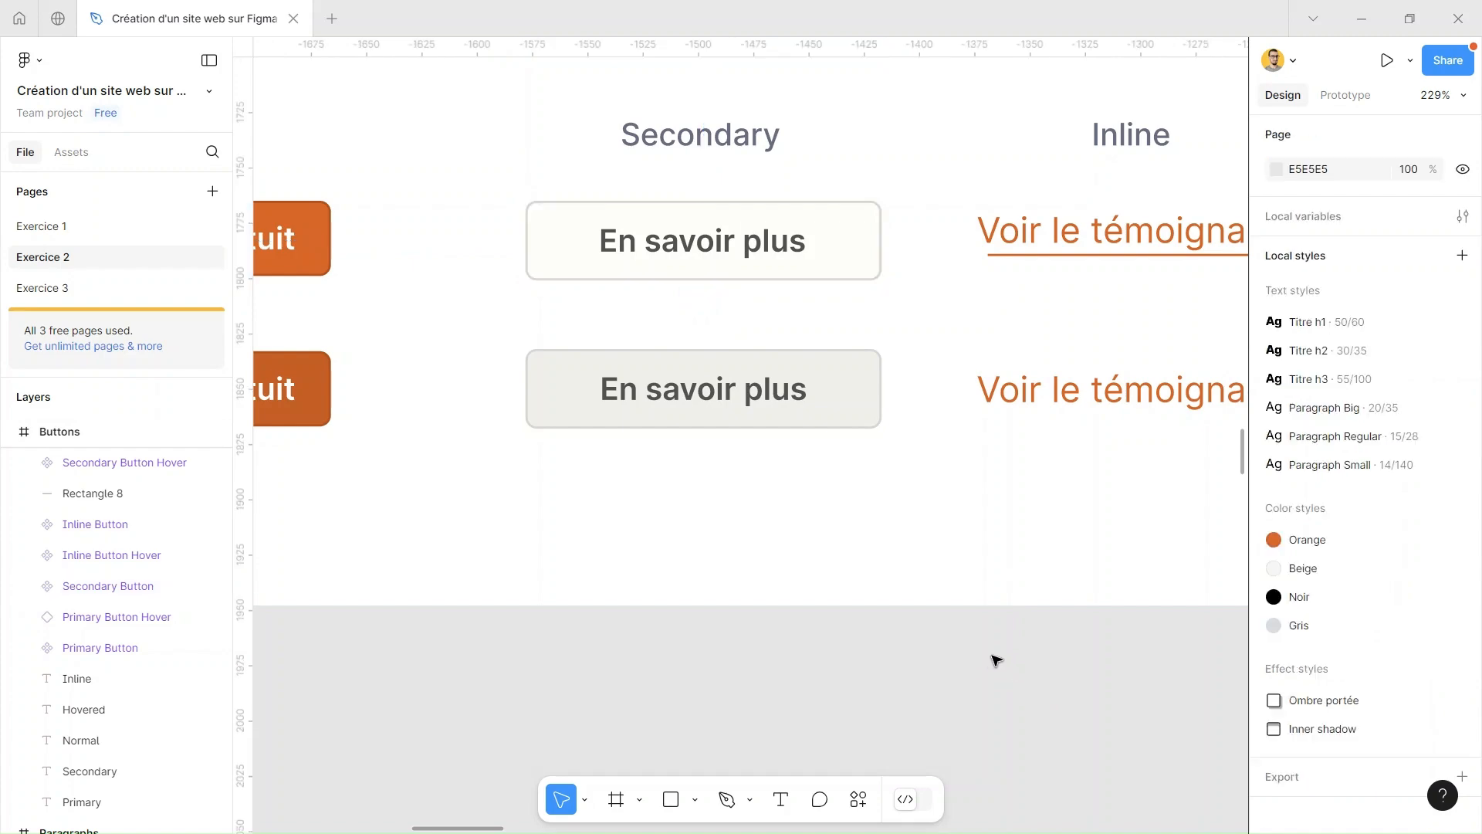
Show the 12-column layout grid on the Desktop frame
ctrl+scroll(945, 520, down, 4)
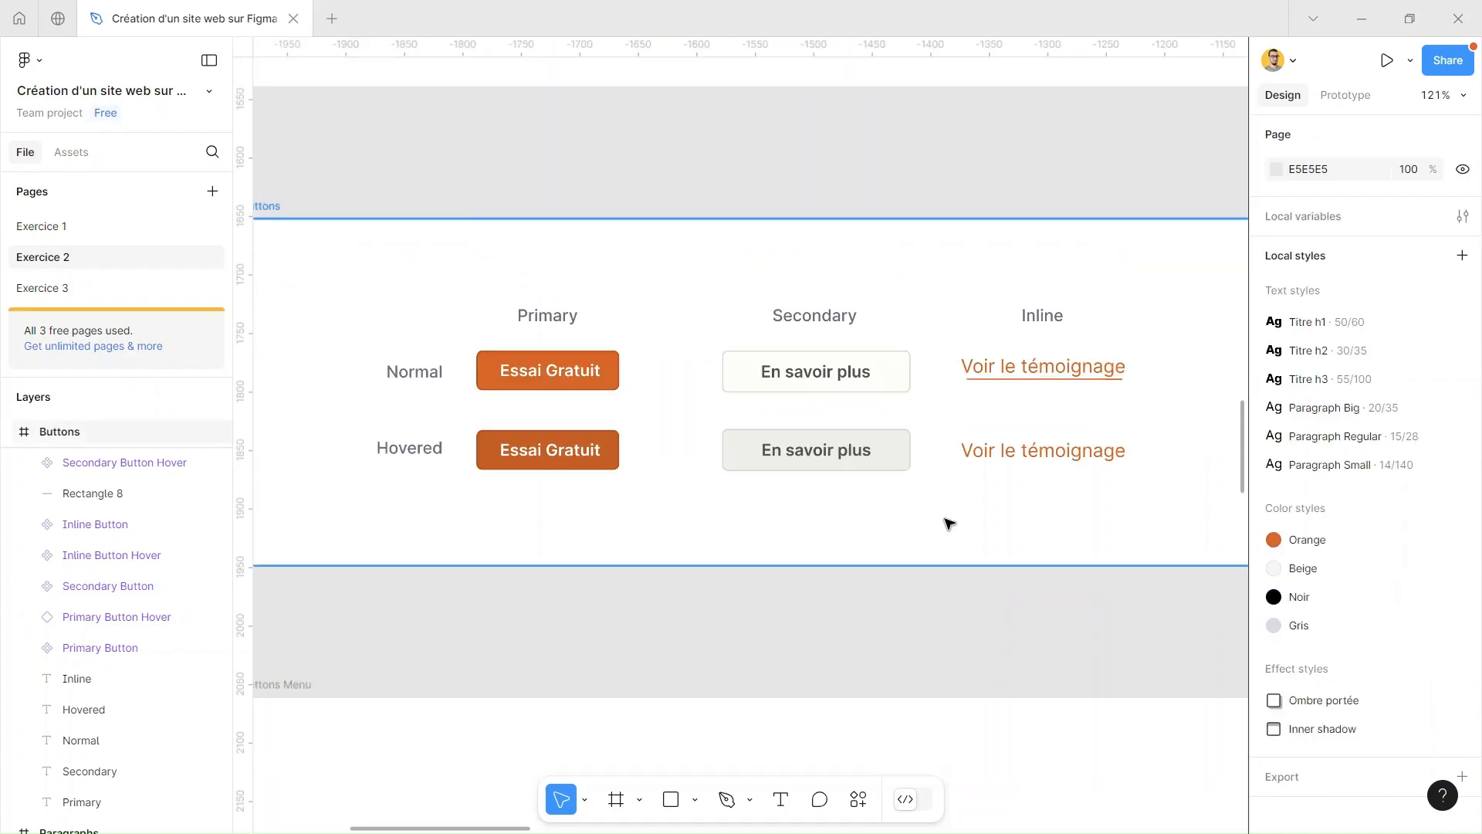
ctrl+scroll(950, 525, down, 4)
shift+scroll(897, 569, right, 6)
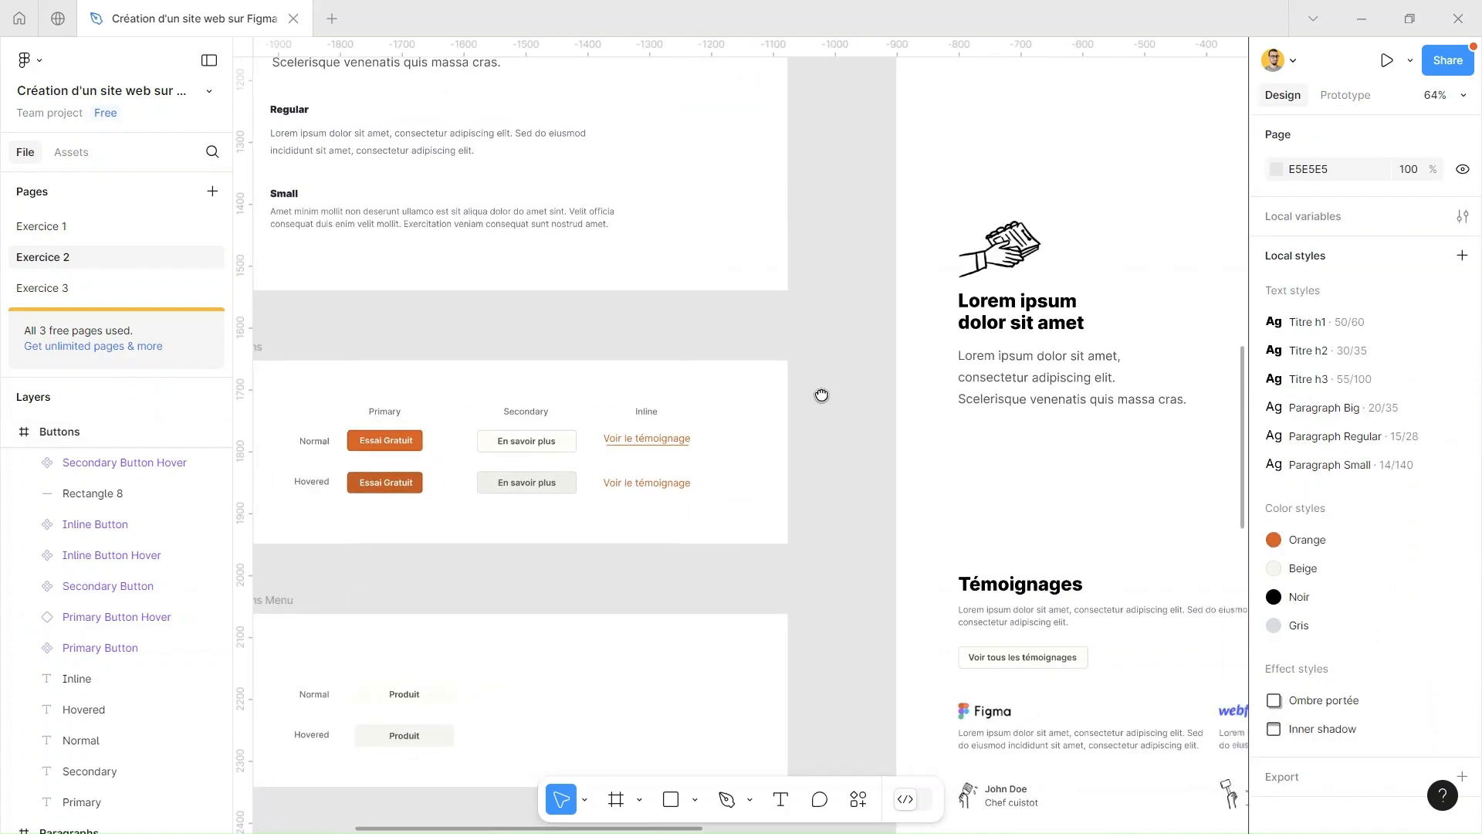
drag(822, 395, 741, 389)
ctrl+scroll(764, 390, down, 3)
drag(832, 344, 617, 502)
drag(861, 220, 649, 463)
drag(694, 164, 741, 416)
drag(676, 219, 679, 304)
click(456, 246)
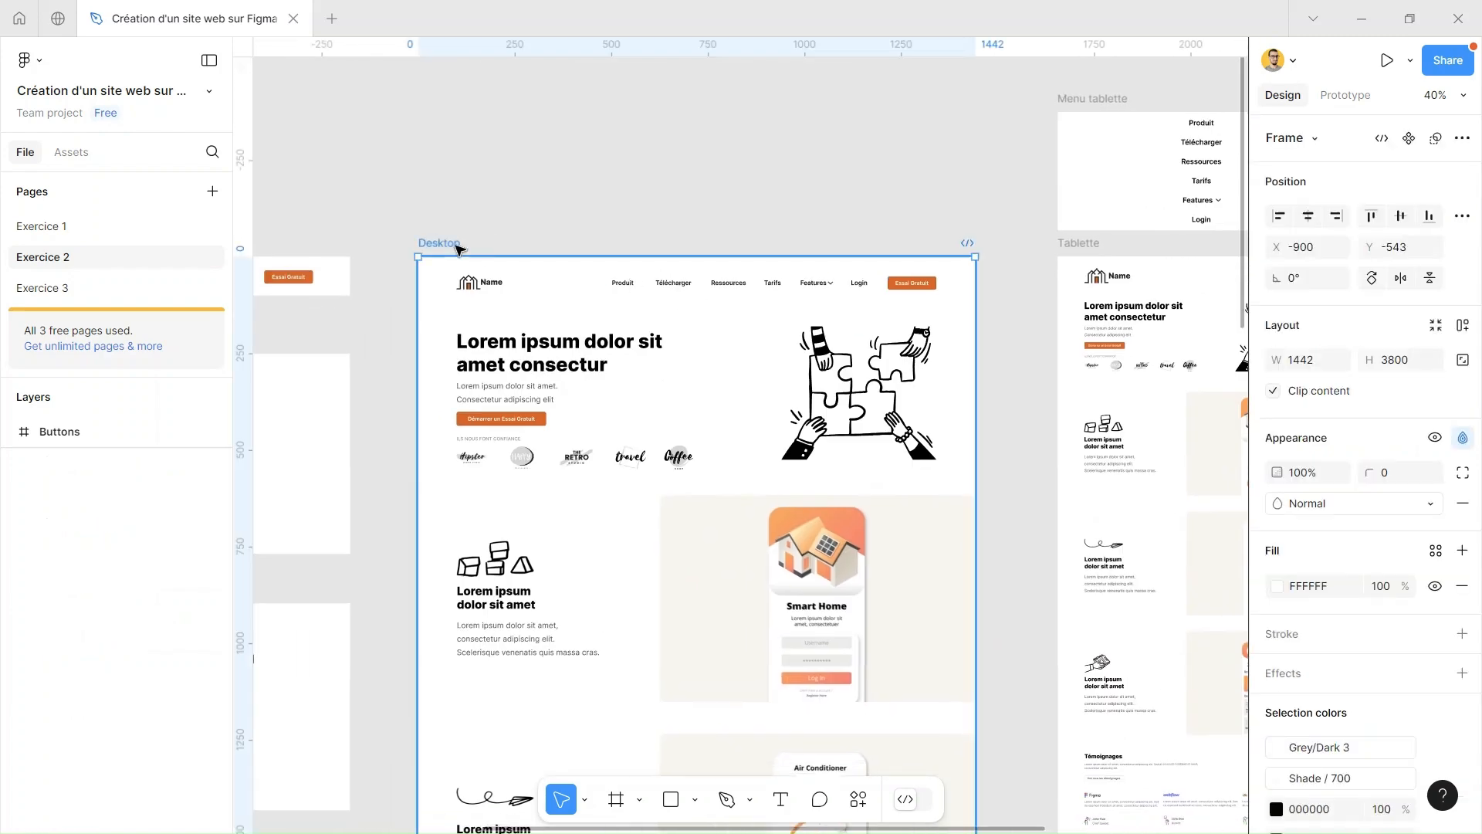
scroll(1347, 664, down, 2)
scroll(1347, 664, down, 5)
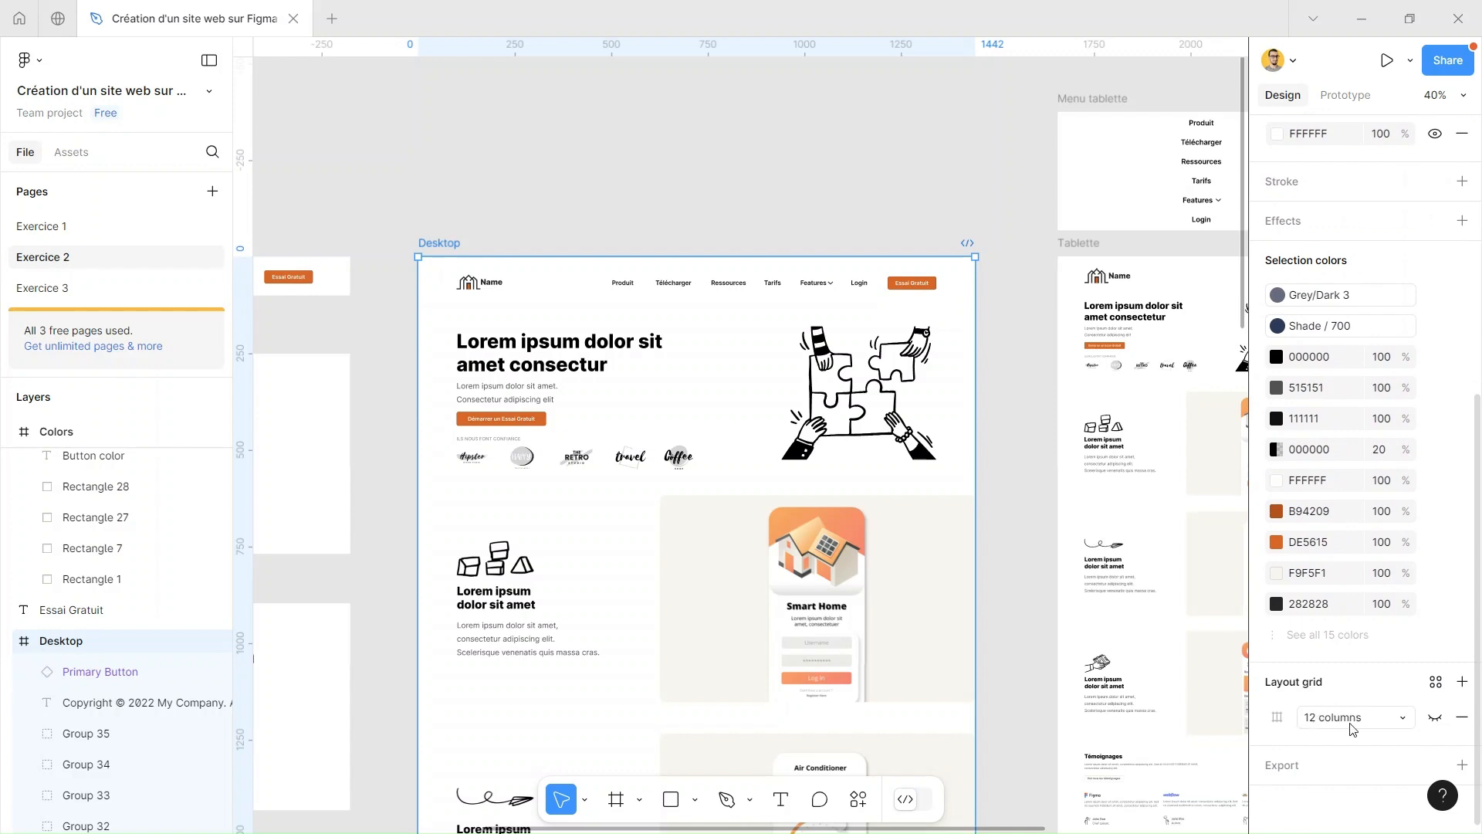
click(1436, 718)
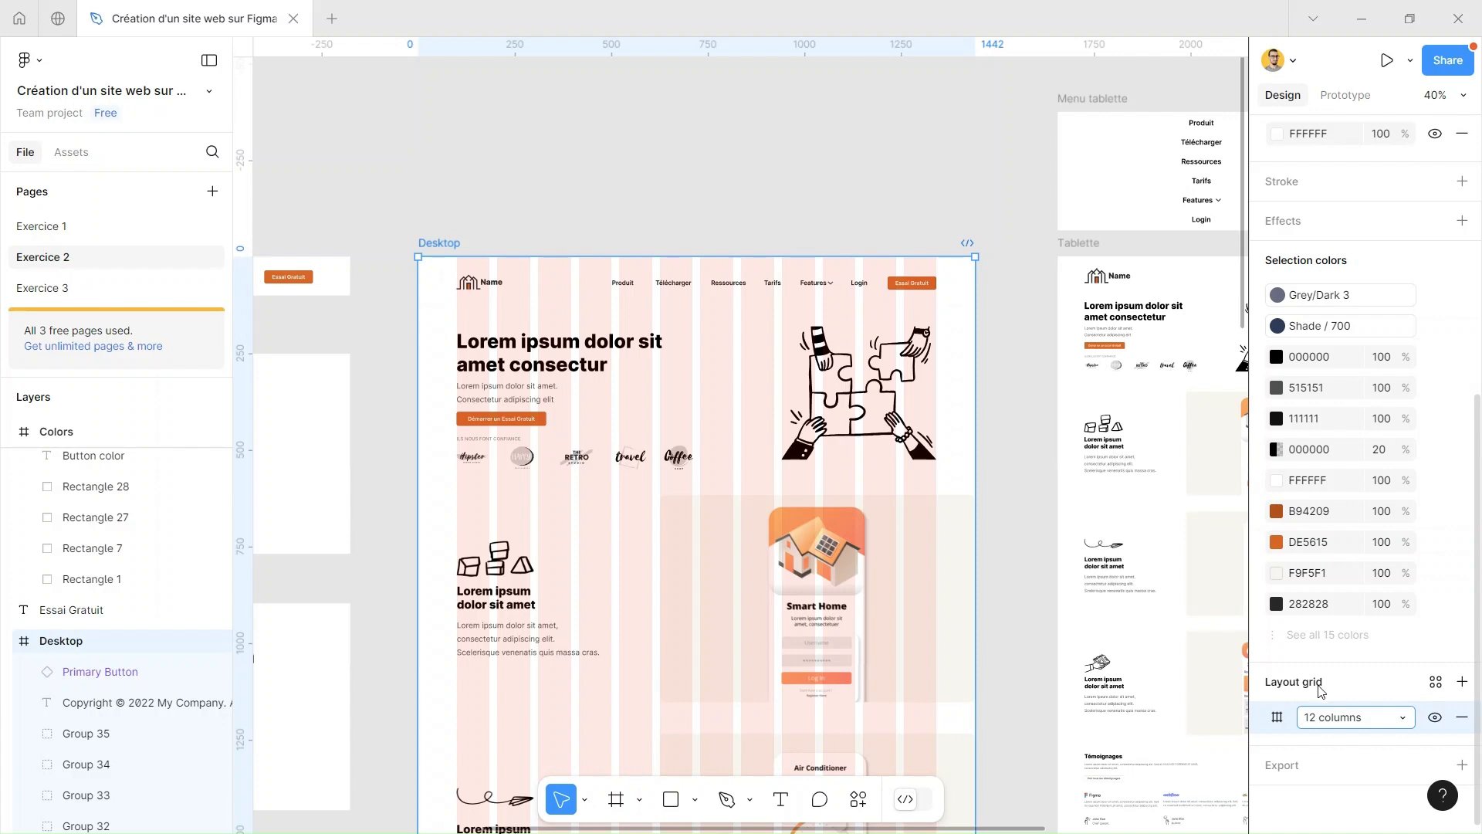
Create a grid style named Grid Desktop 12 colonnes from the Desktop frame's layout grid
click(1436, 684)
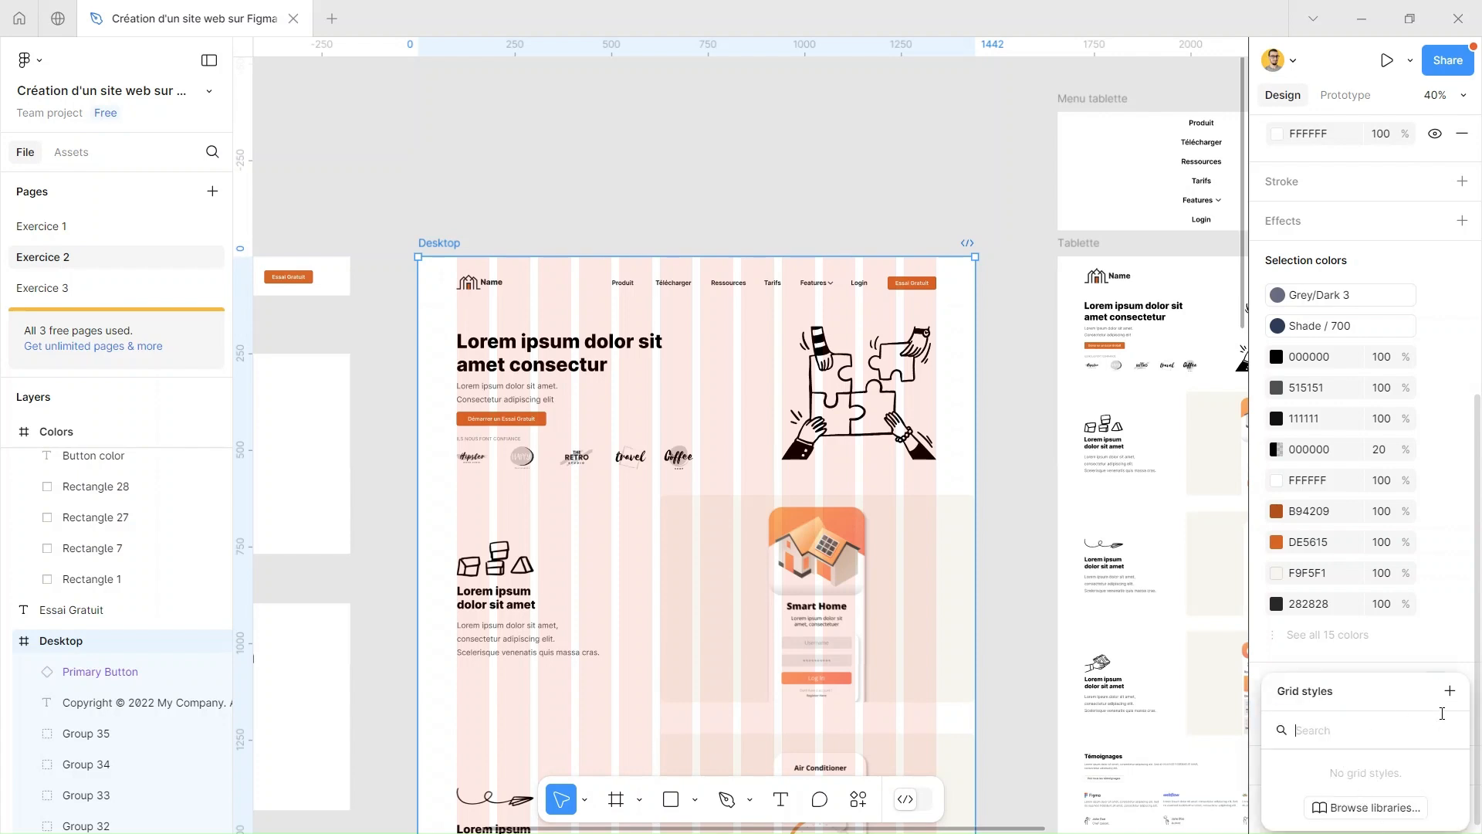
click(1449, 691)
text(Grid Desktop 12 colonnes)
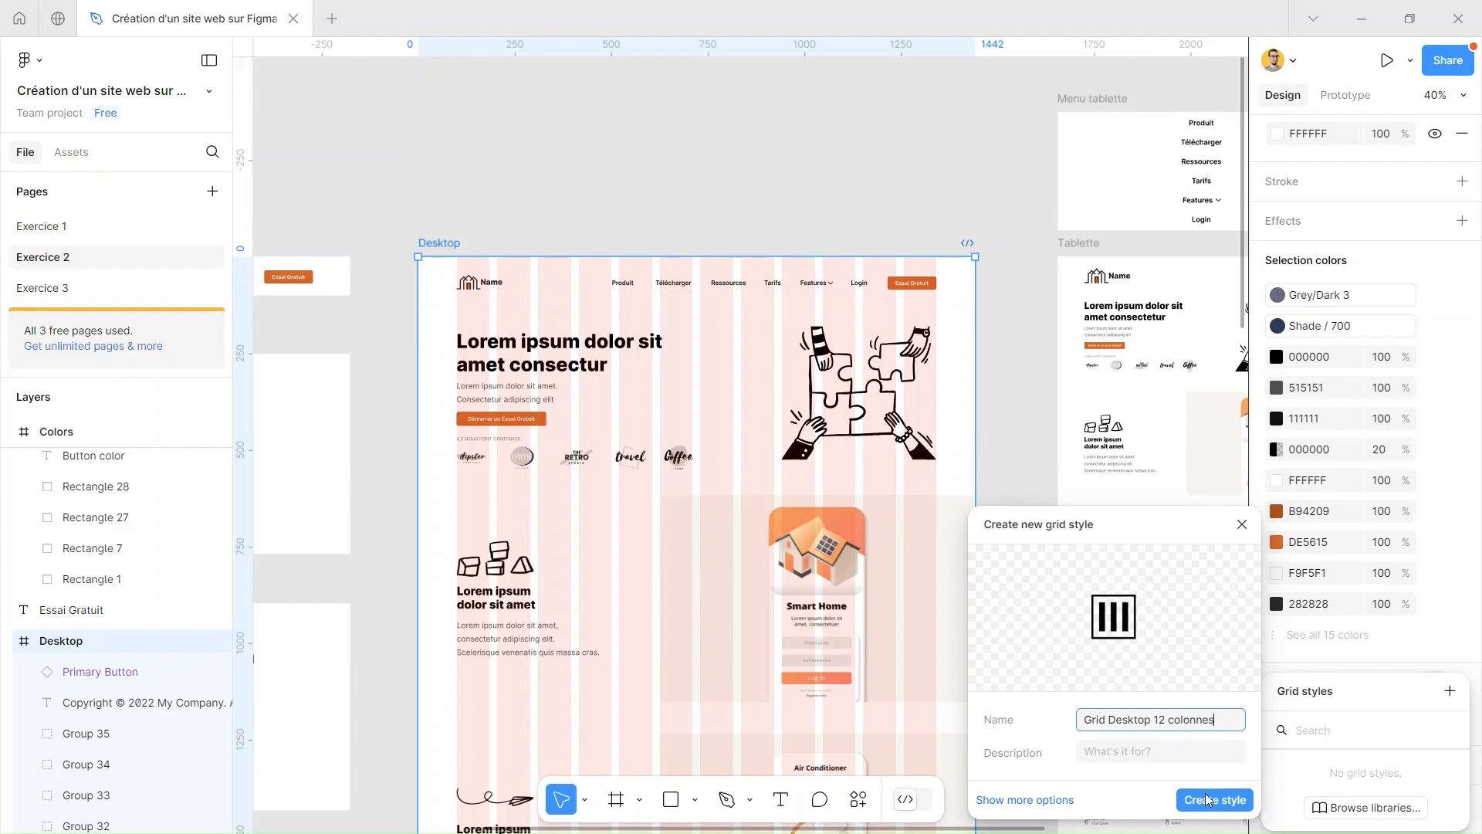
click(1209, 799)
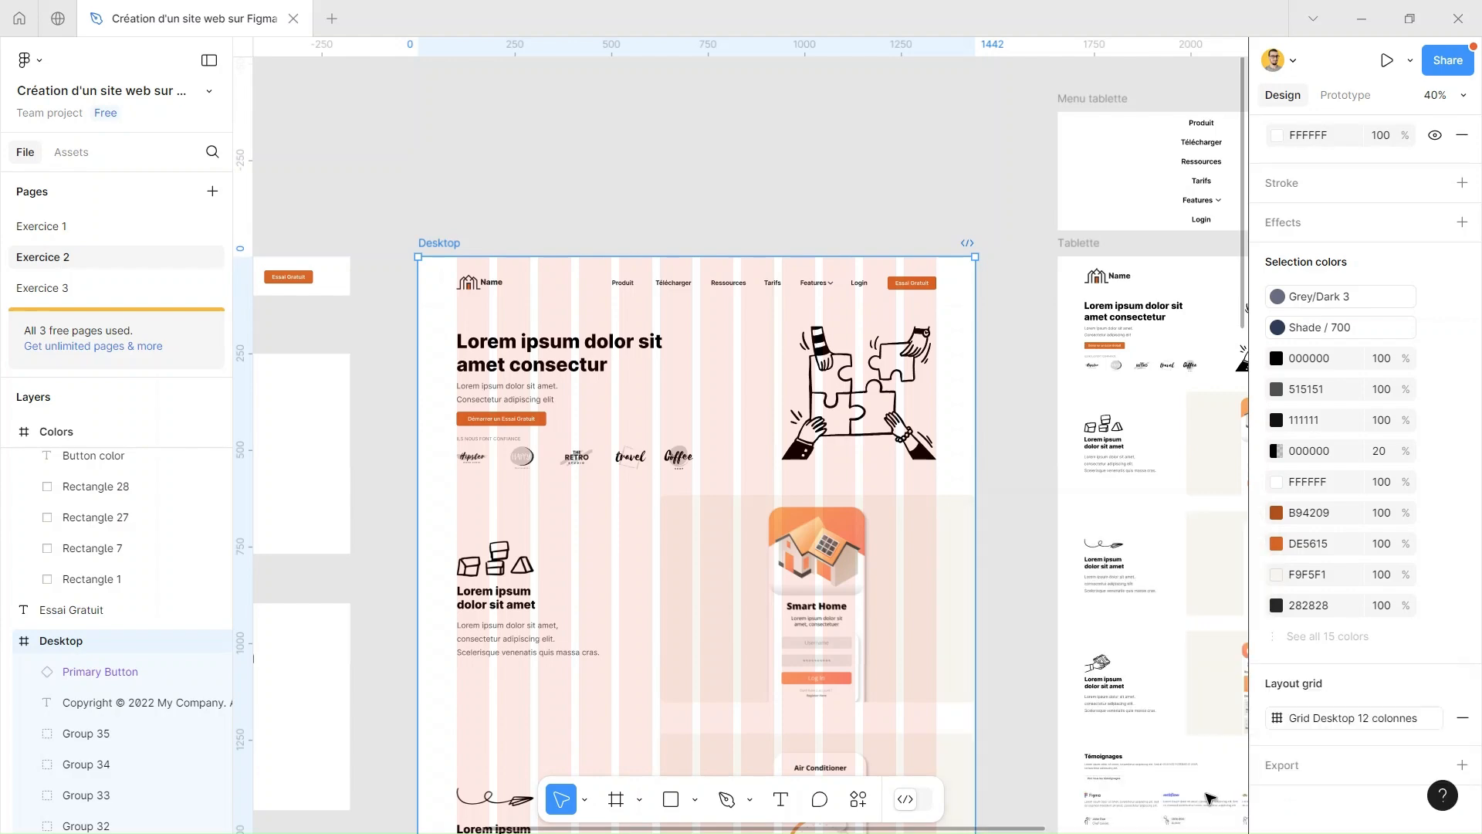
Show the 8-column layout grid on the Tablette frame
click(1097, 244)
drag(1097, 244, 646, 223)
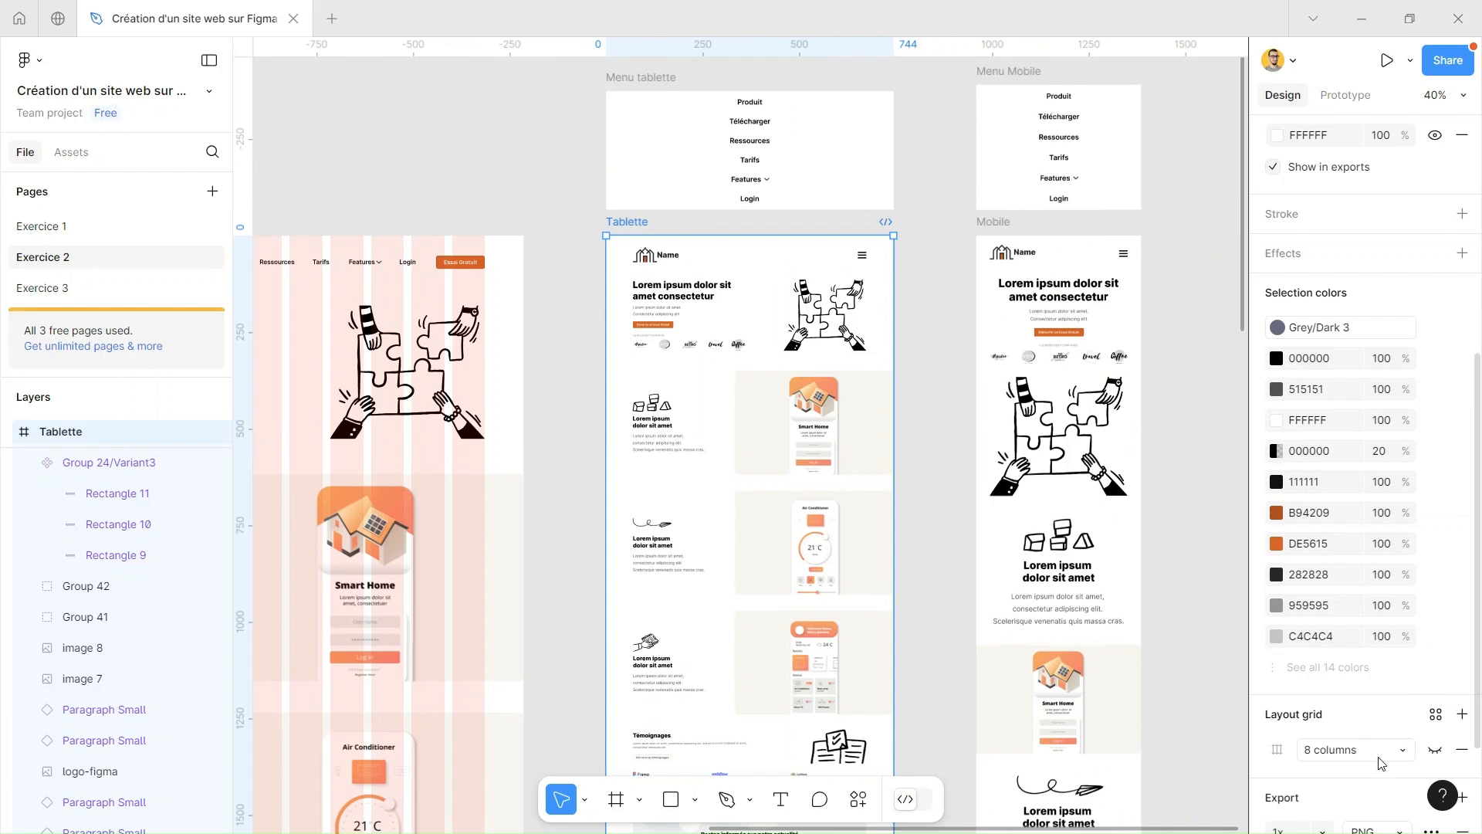
click(1434, 750)
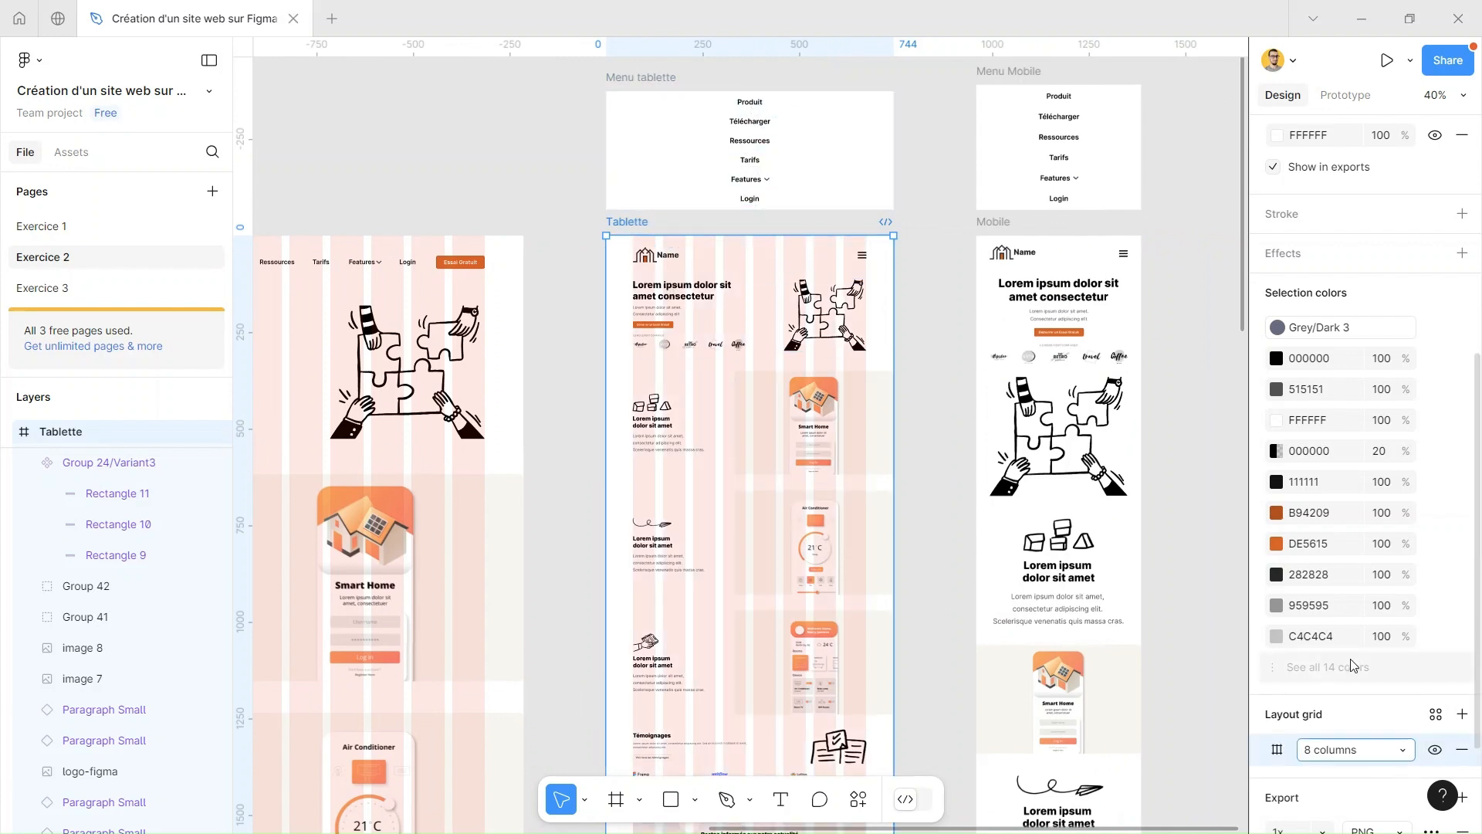
Create a grid style named Grid Tablet 8 colonnes from the Tablette frame's layout grid
click(1439, 718)
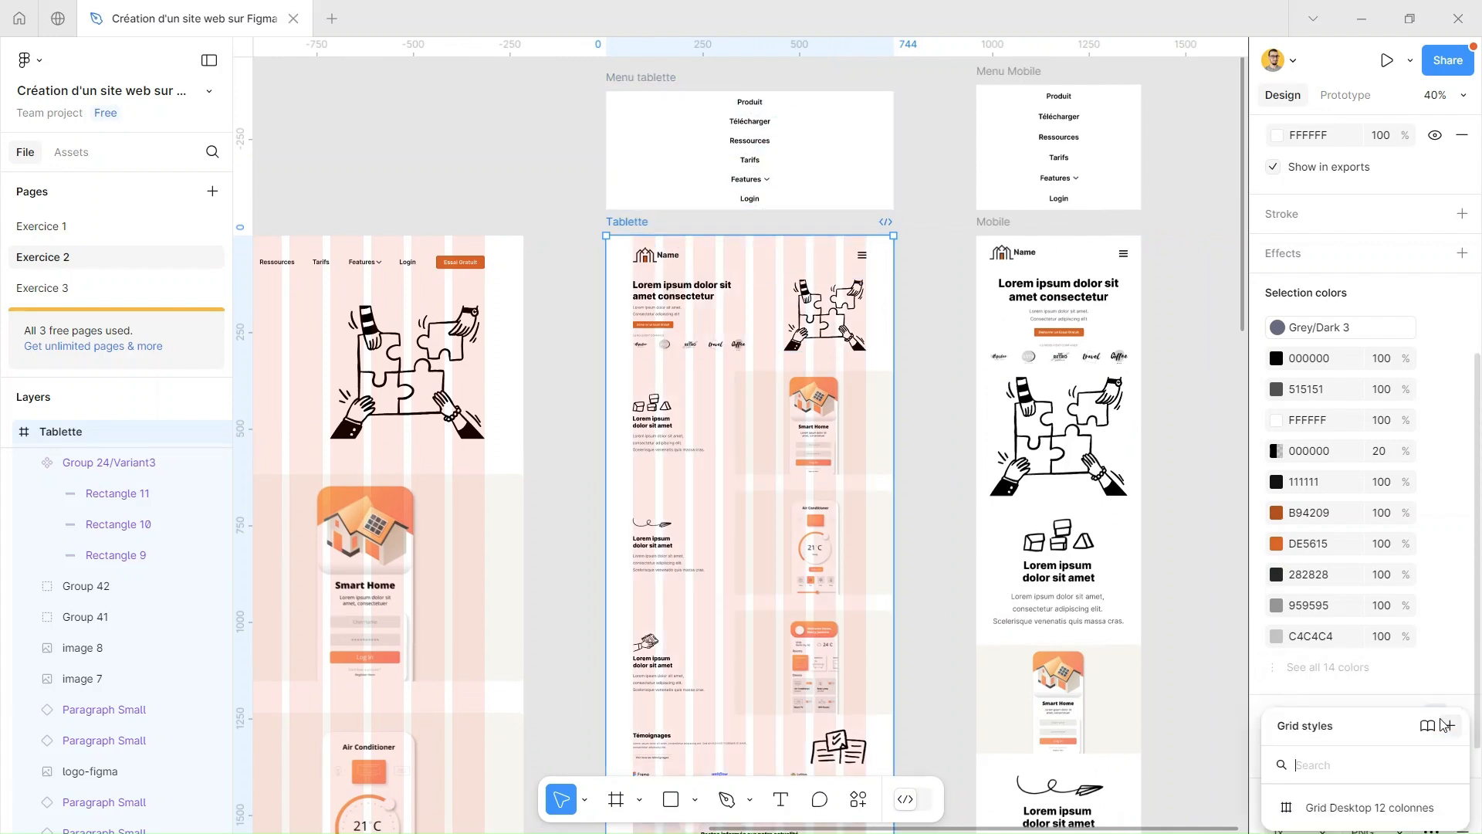
text(Grid)
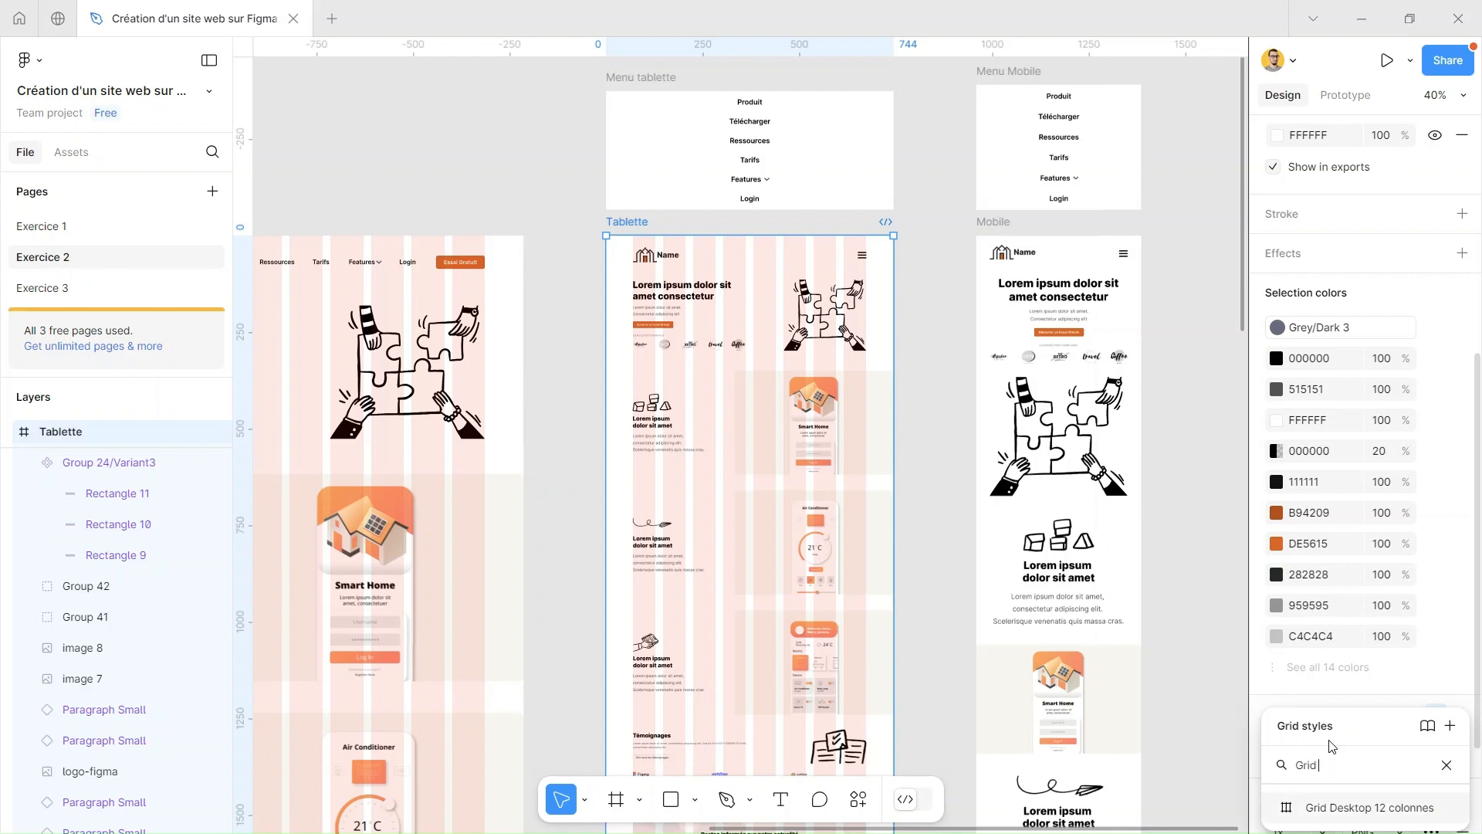
text( Tablet 8 colonnes)
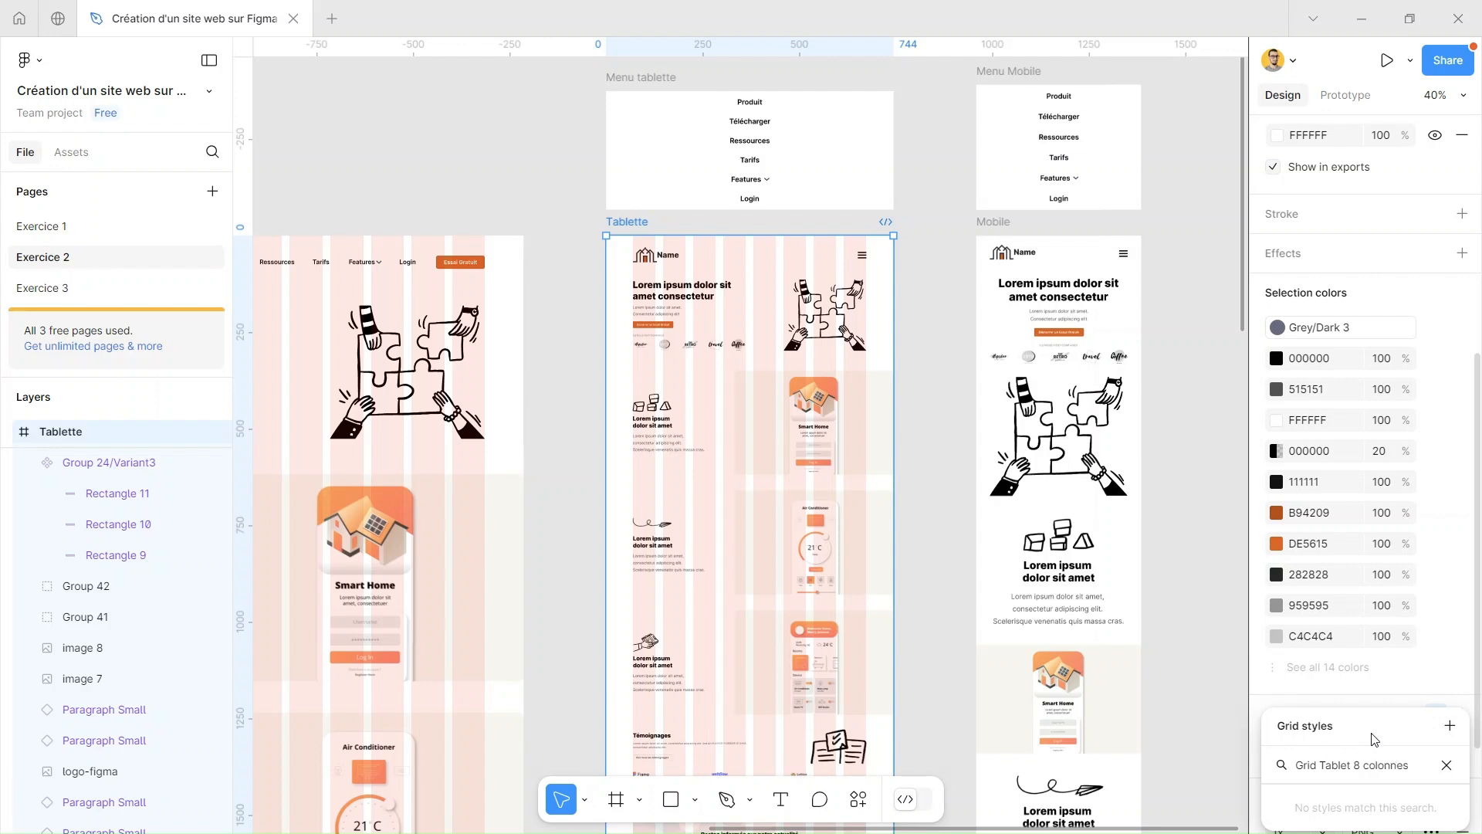
key(ctrl+a)
key(ctrl+c)
key(BackSpace)
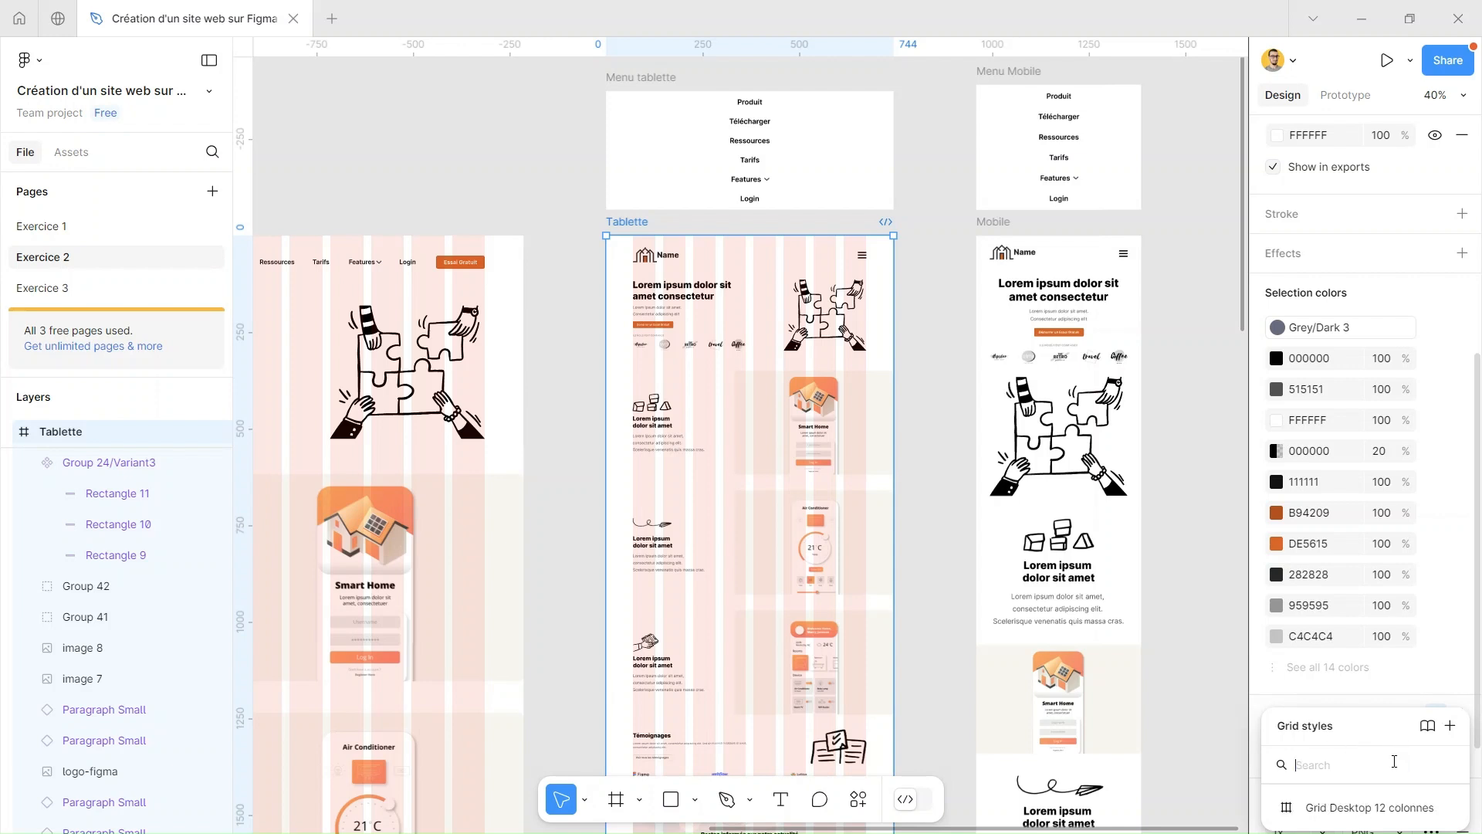
click(1450, 725)
click(1121, 719)
key(ctrl+v)
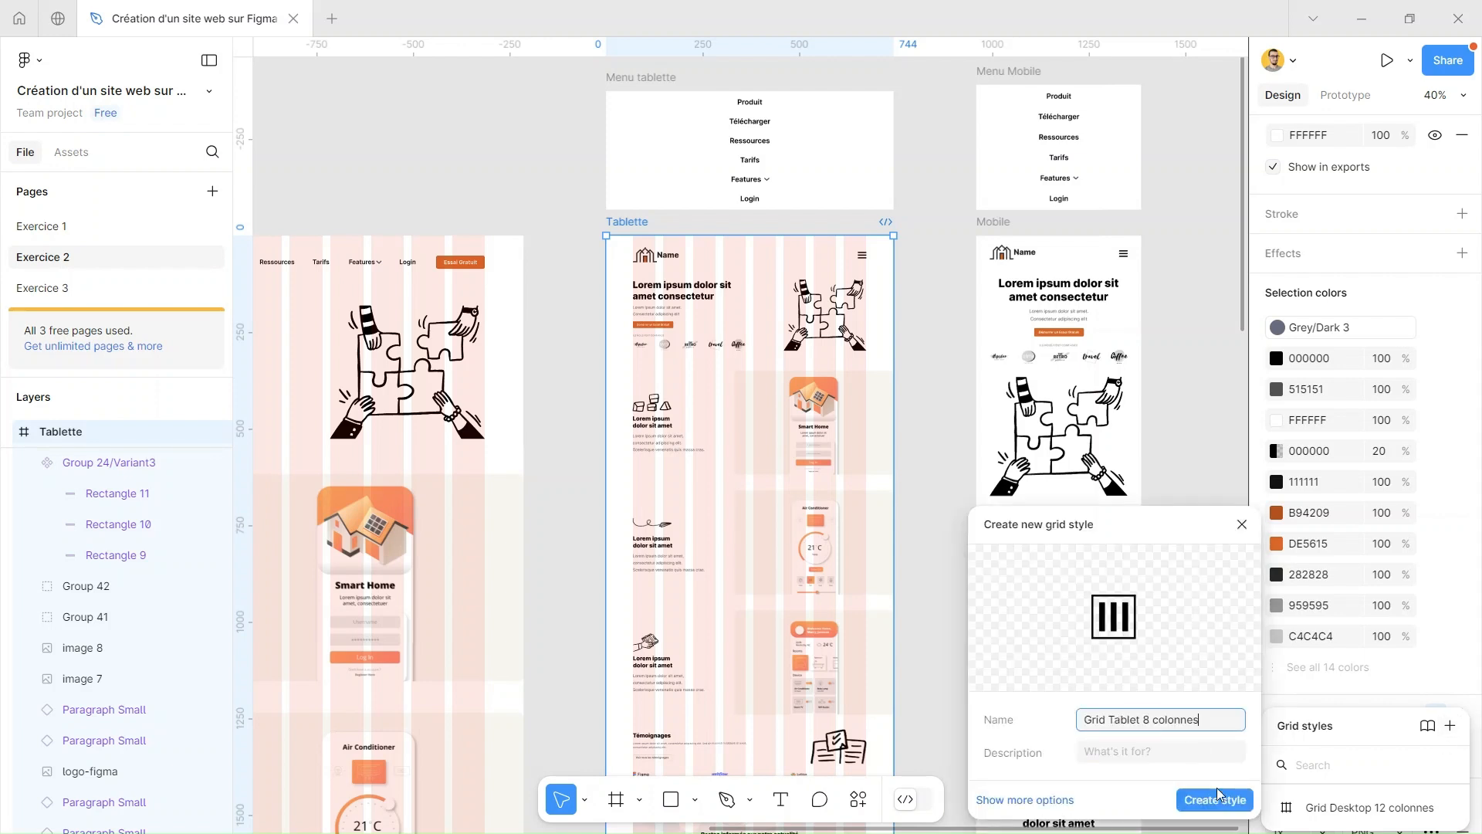
click(1215, 798)
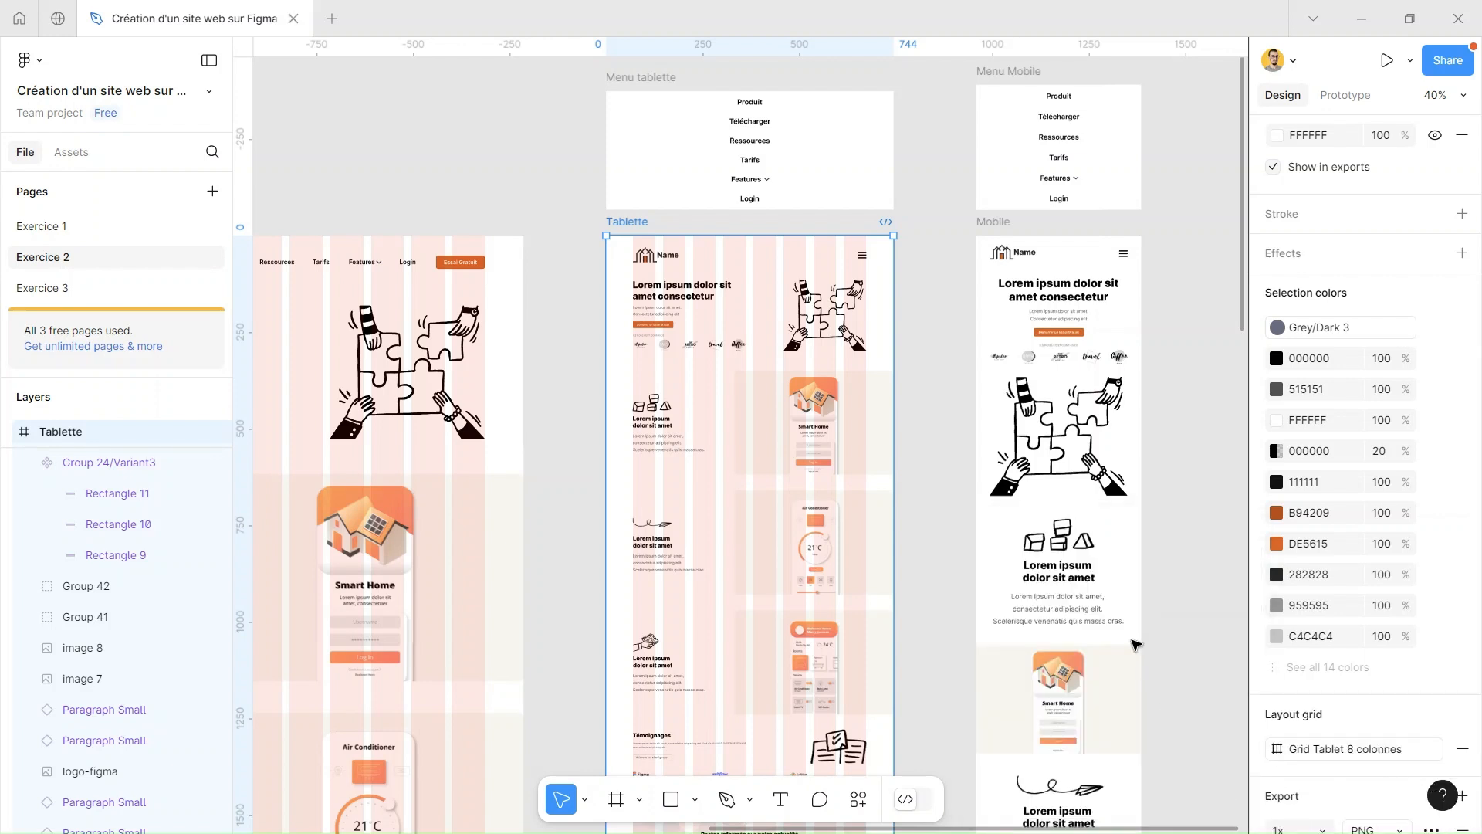
Show the Mobile frame's 4-column layout grid and create a grid style named Grid Mobile 4 colonnes from it
click(1027, 249)
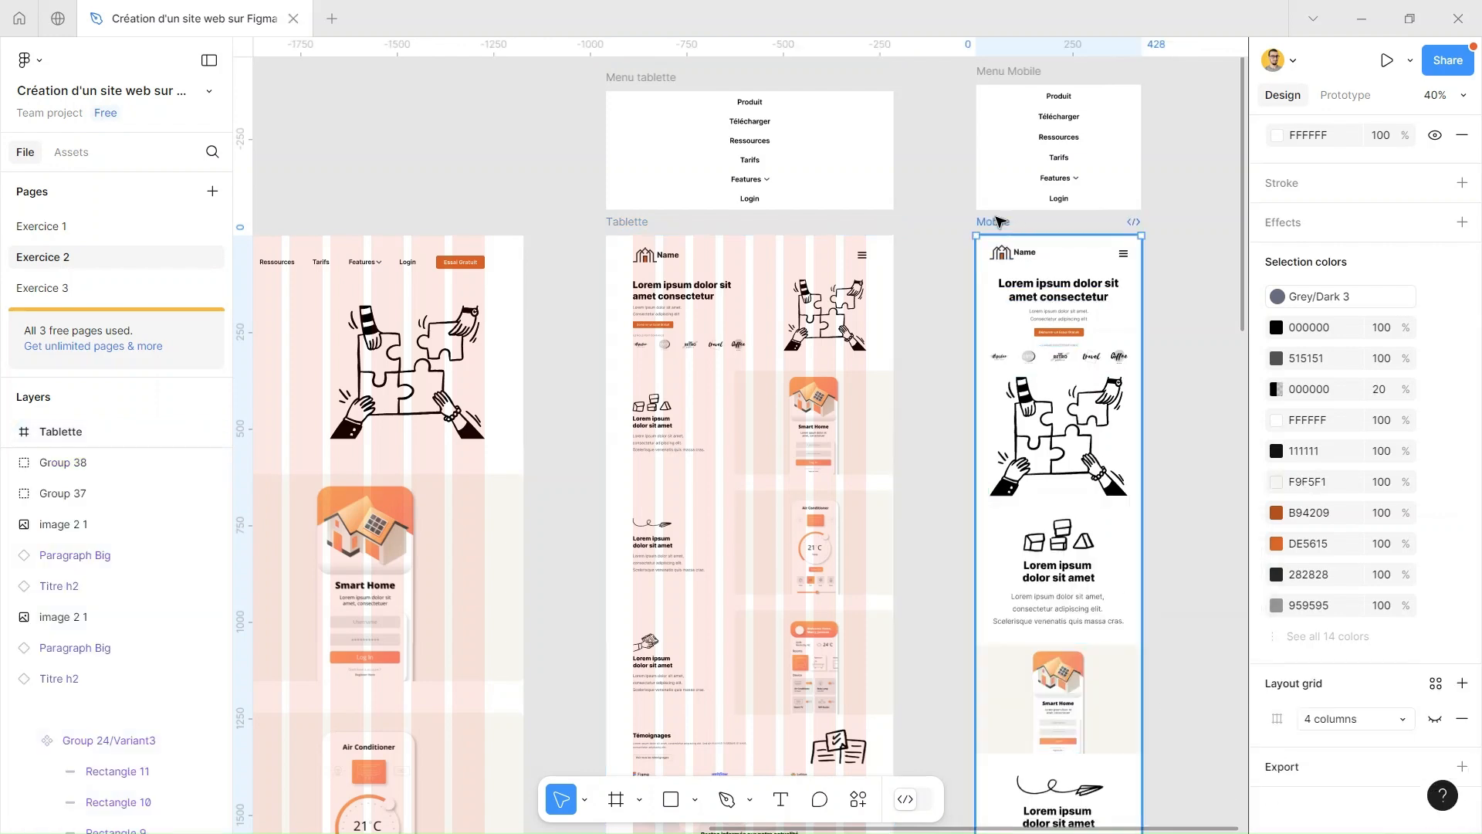
click(1436, 720)
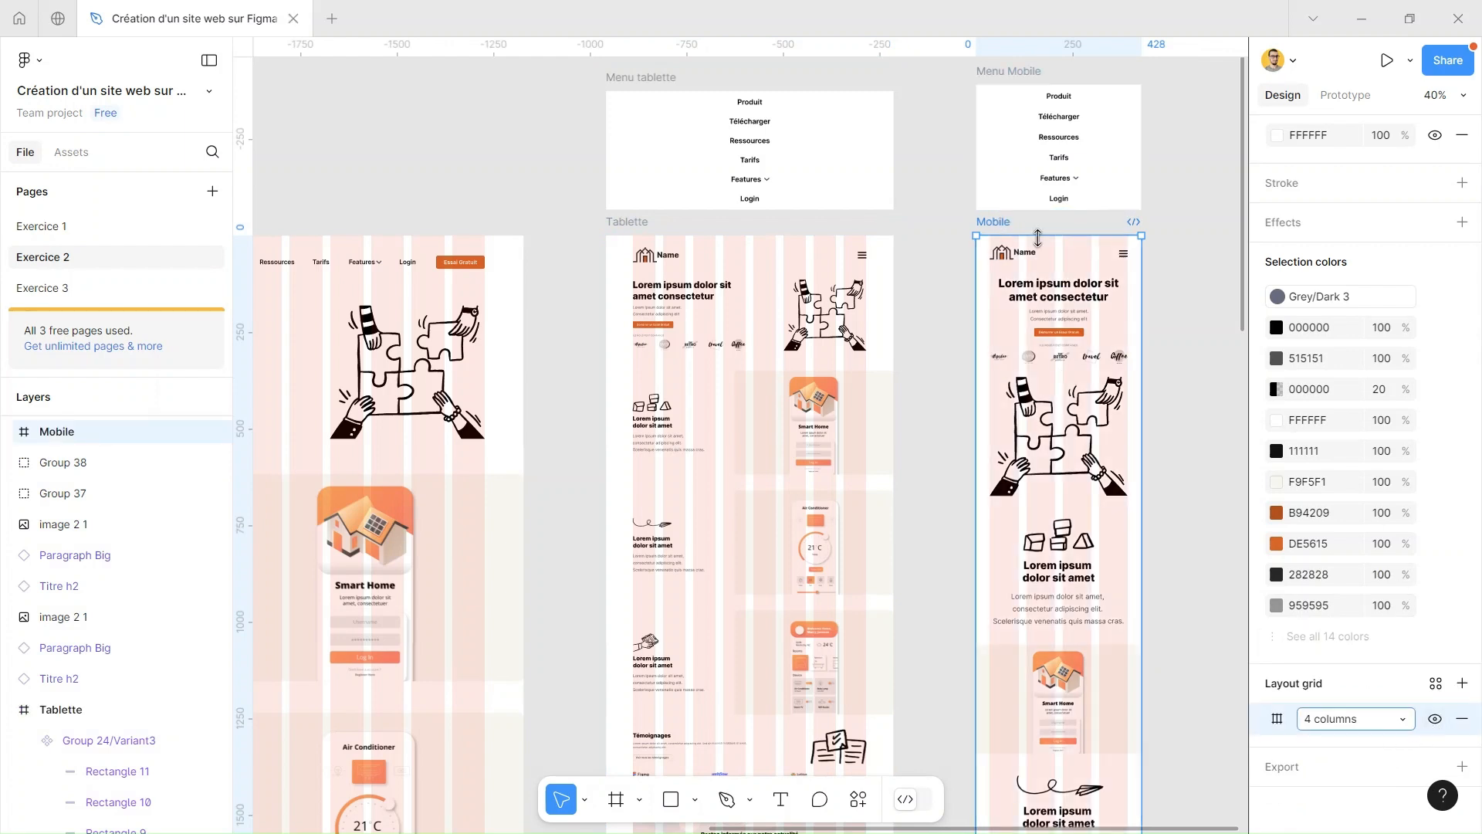
click(1437, 685)
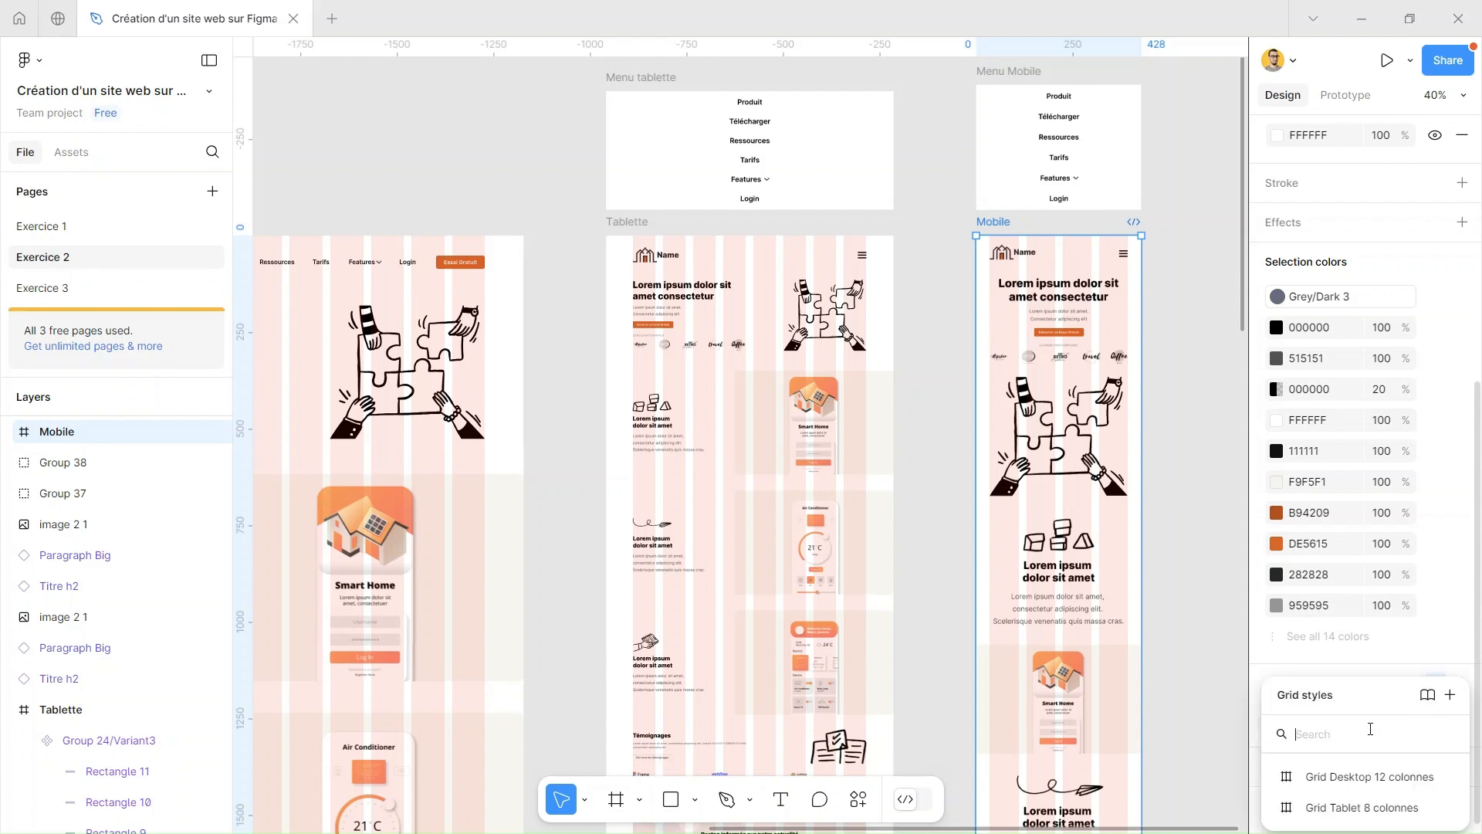
click(1450, 694)
text(Grid Mobile 4 colonnes)
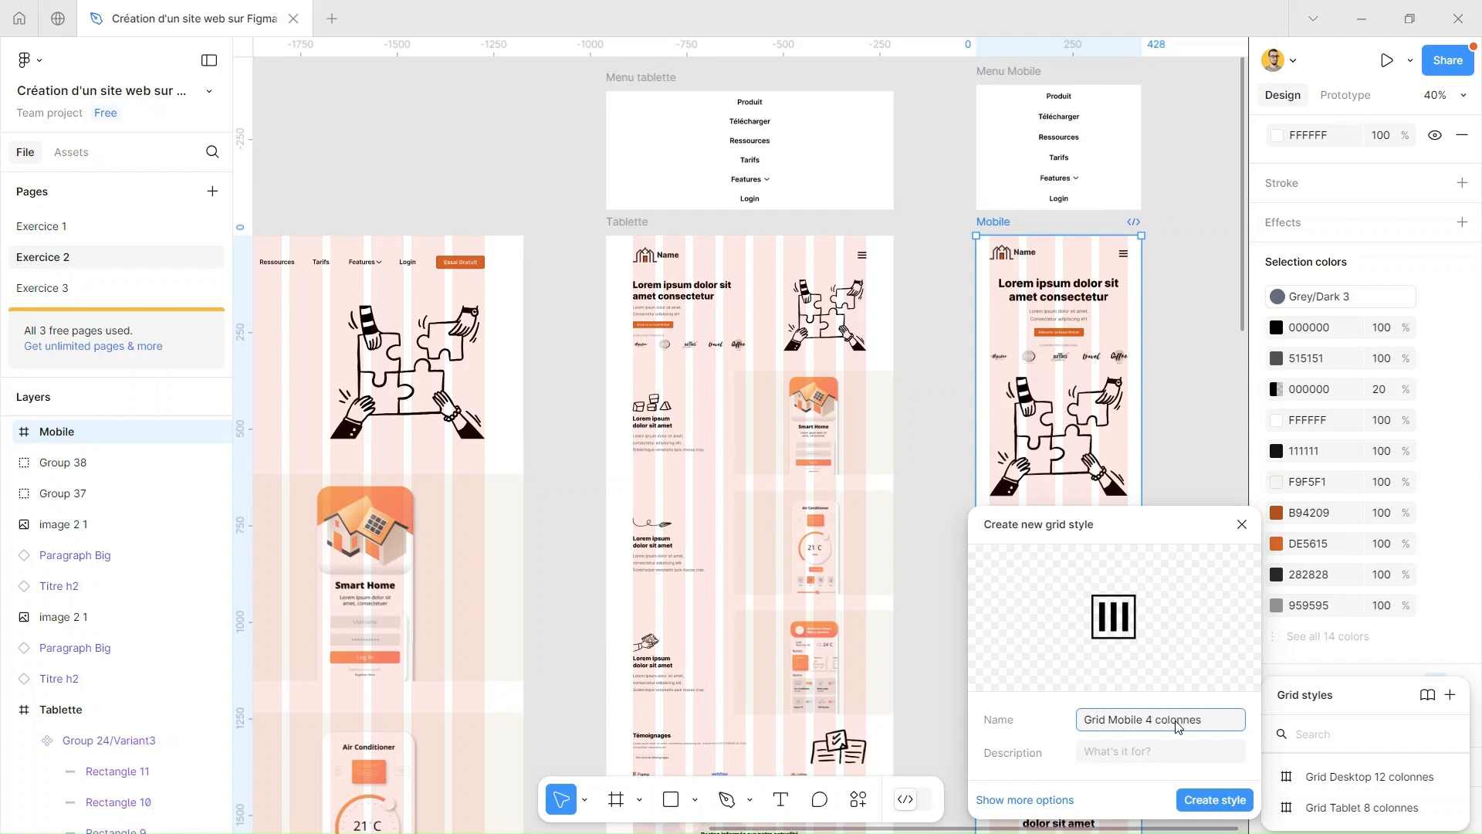
click(1222, 800)
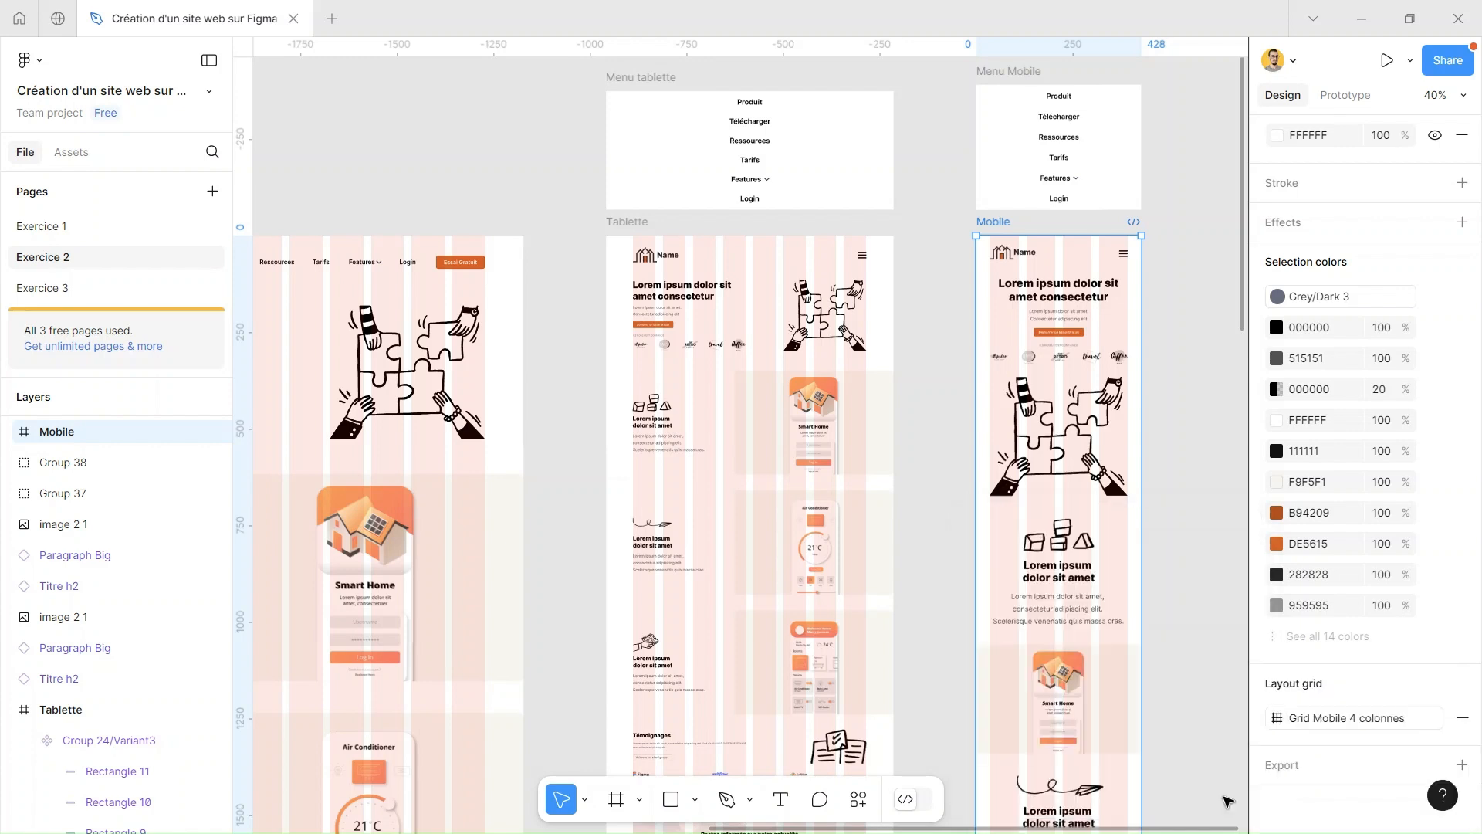
click(1184, 472)
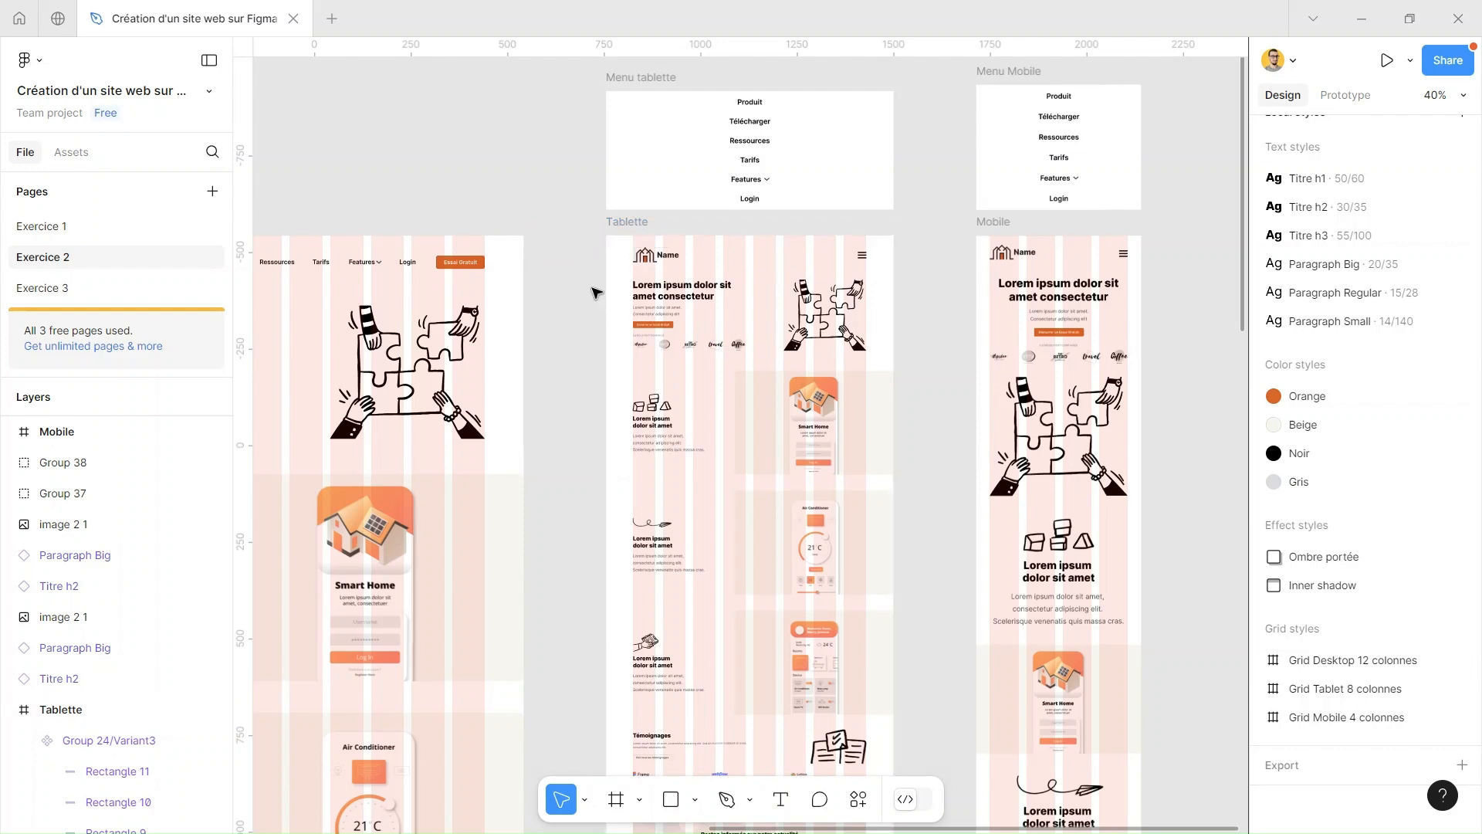
Add a new frame from the 1440 × 1024 Desktop preset on the empty canvas beside the Mobile frame
scroll(591, 279, down, 5)
drag(437, 206, 625, 132)
drag(931, 236, 161, 281)
click(636, 803)
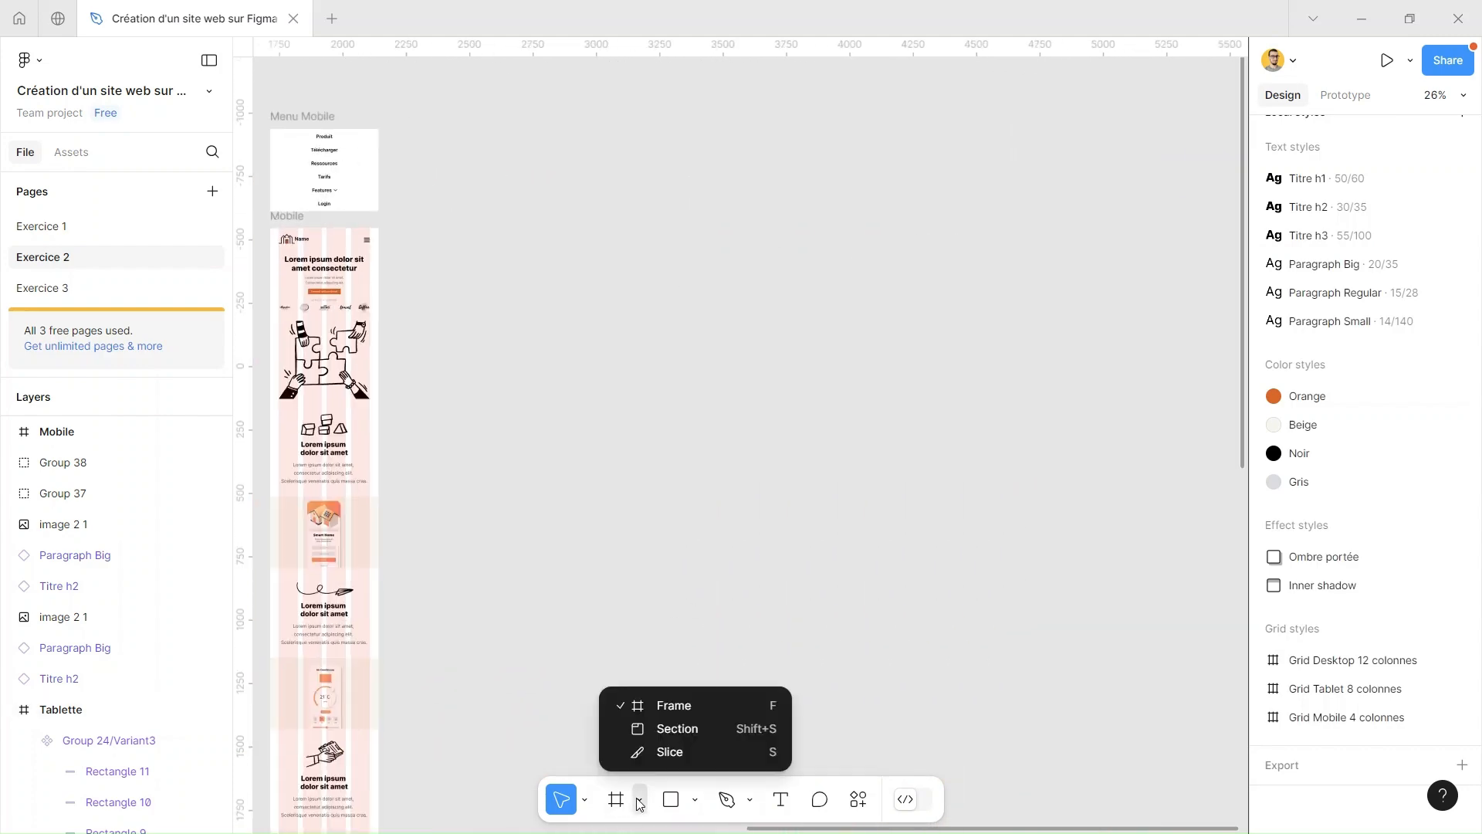
click(621, 803)
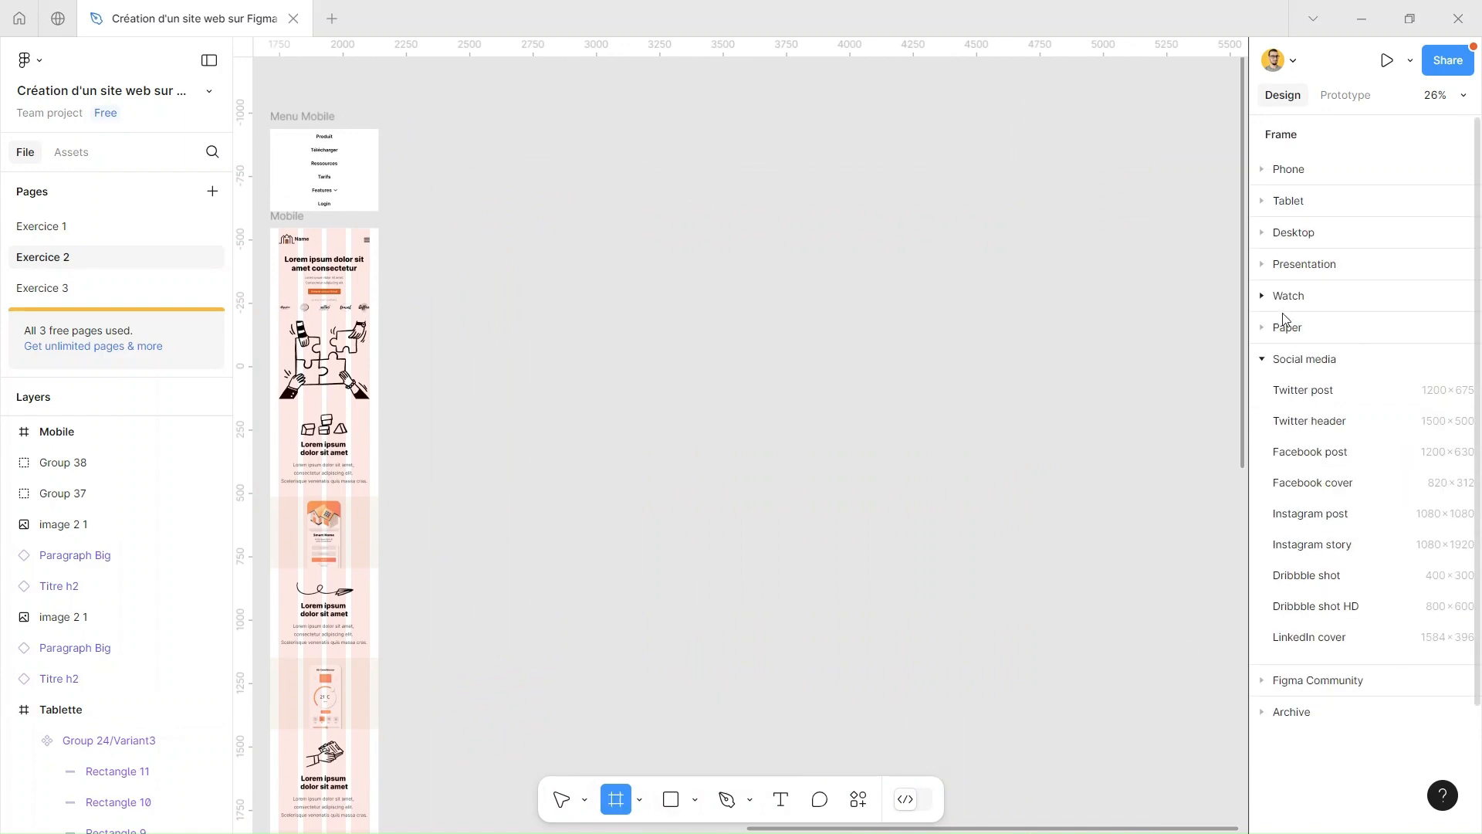
click(1263, 360)
click(1262, 232)
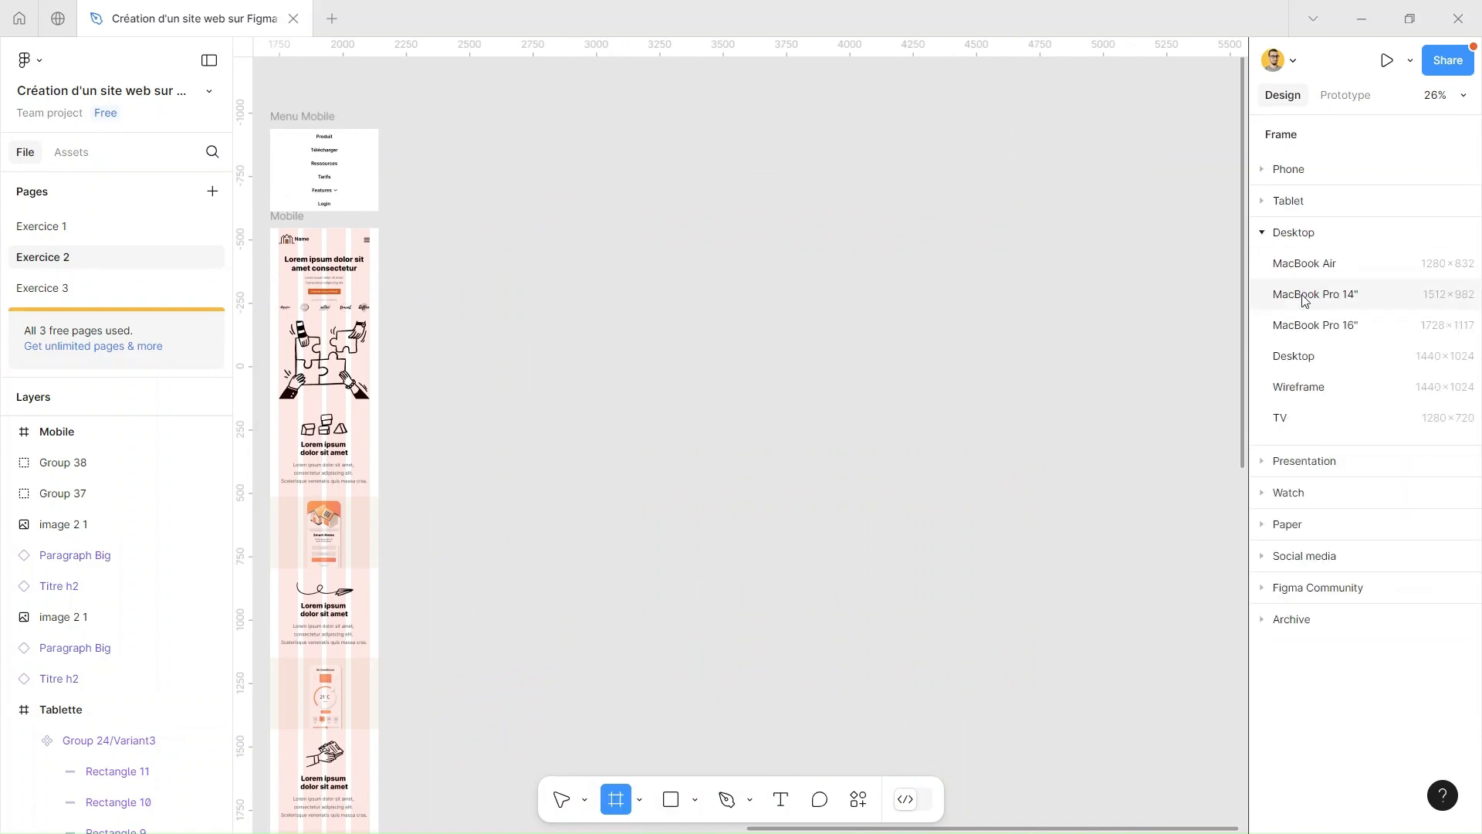
click(1311, 355)
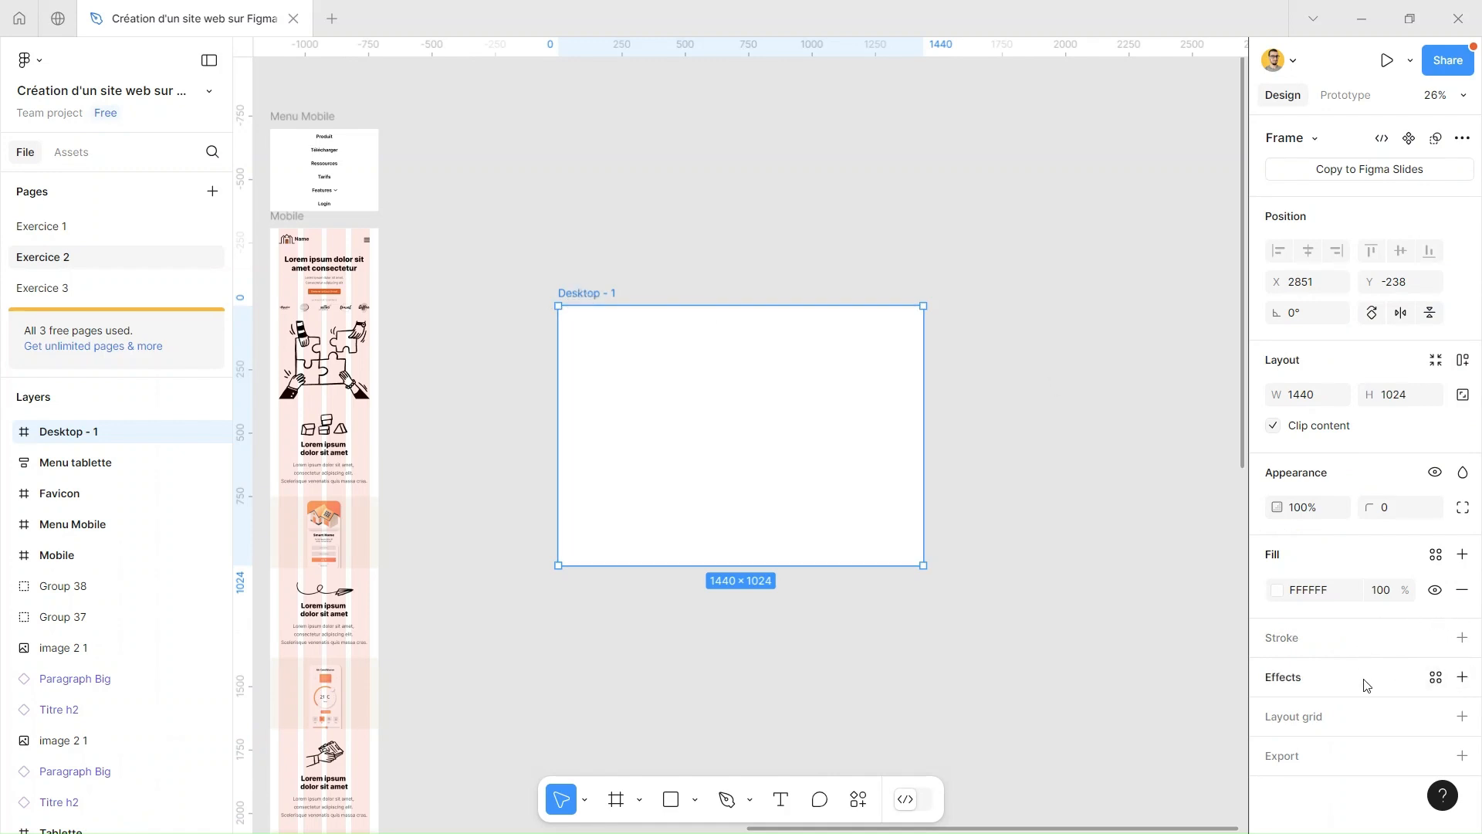
Apply the Grid Desktop 12 colonnes grid style to the empty Desktop - 1 frame
click(1355, 718)
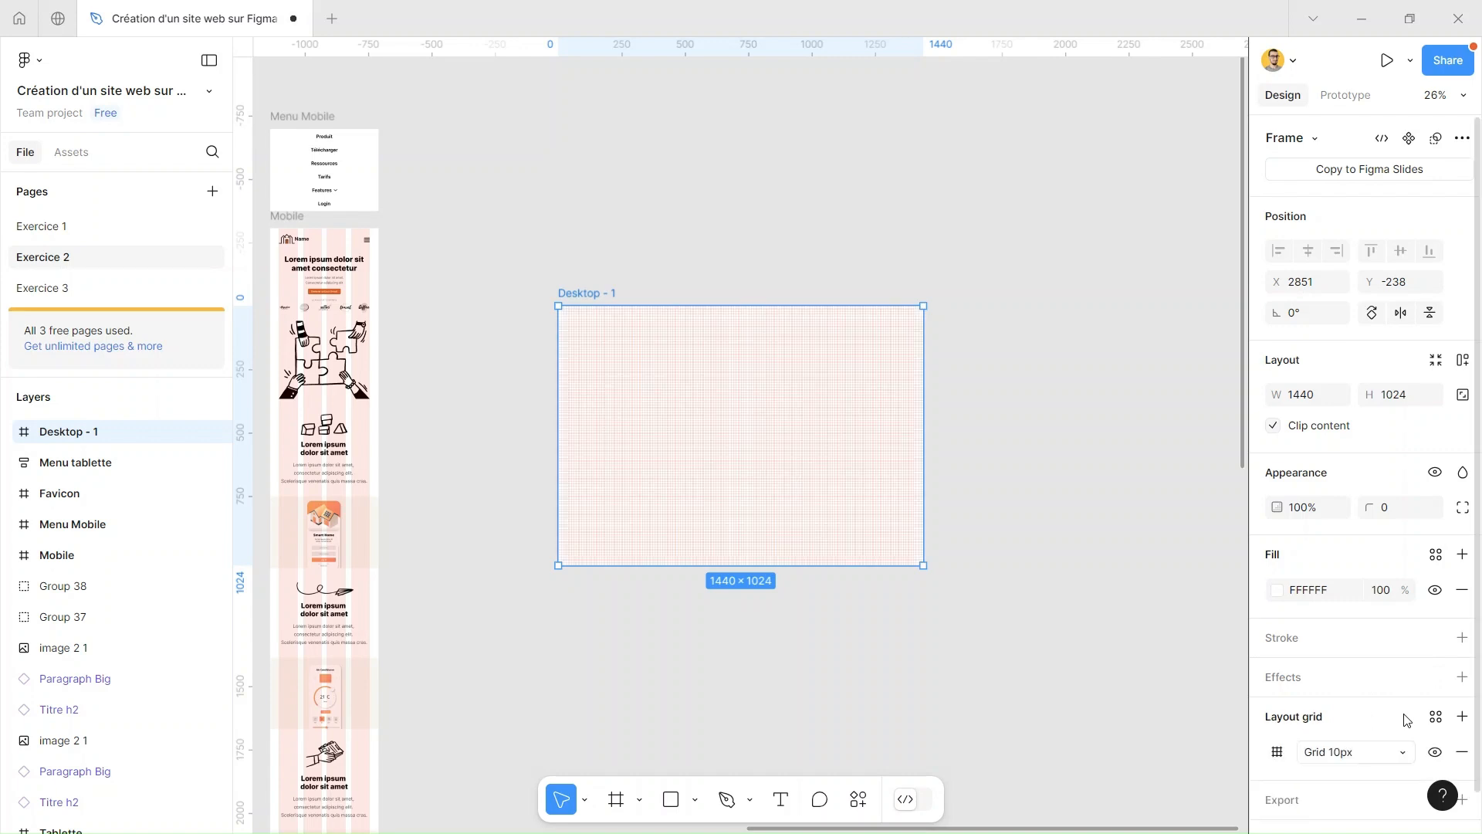
key(ctrl+z)
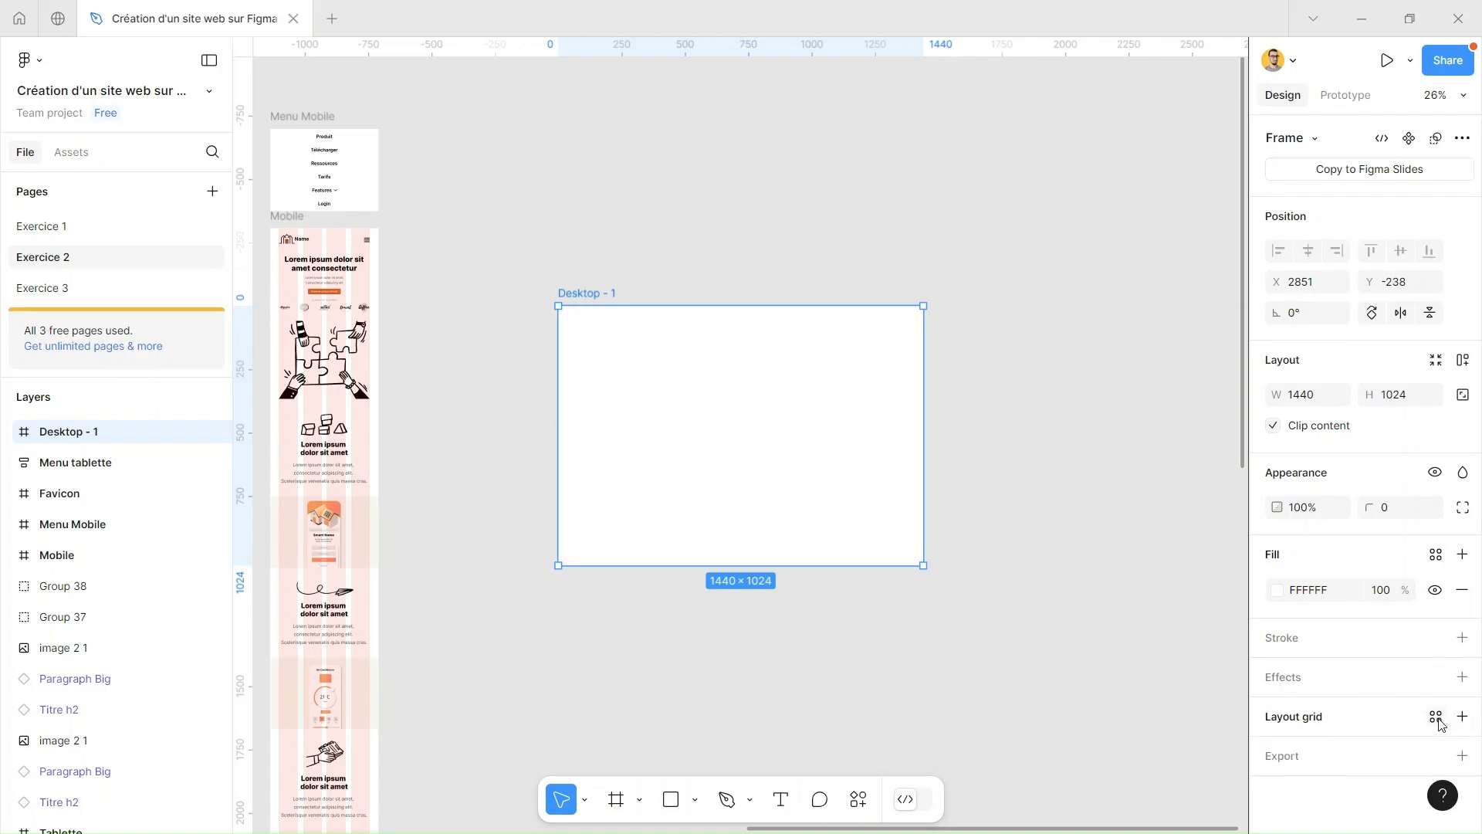
click(1436, 717)
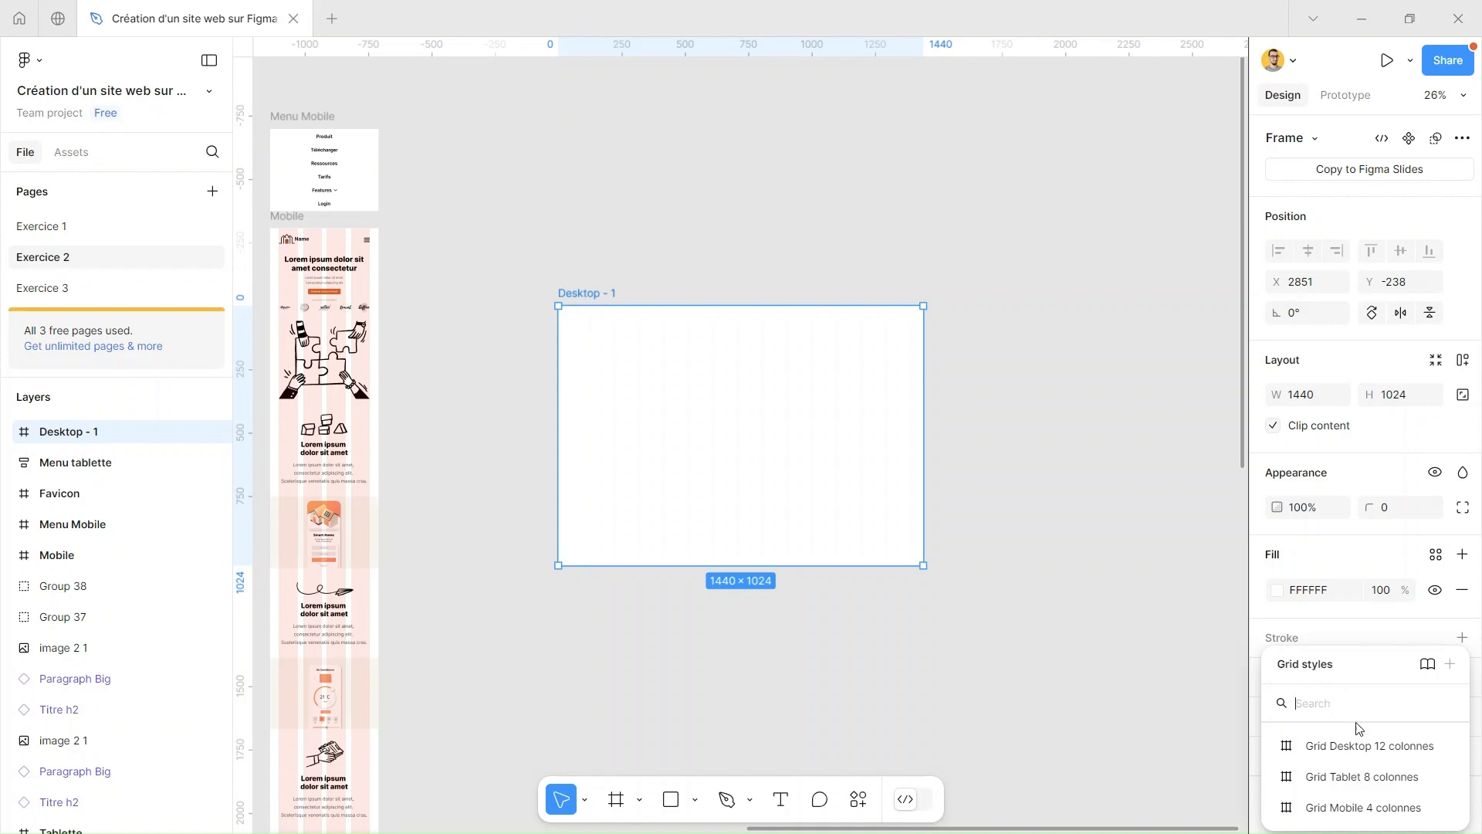
click(1367, 746)
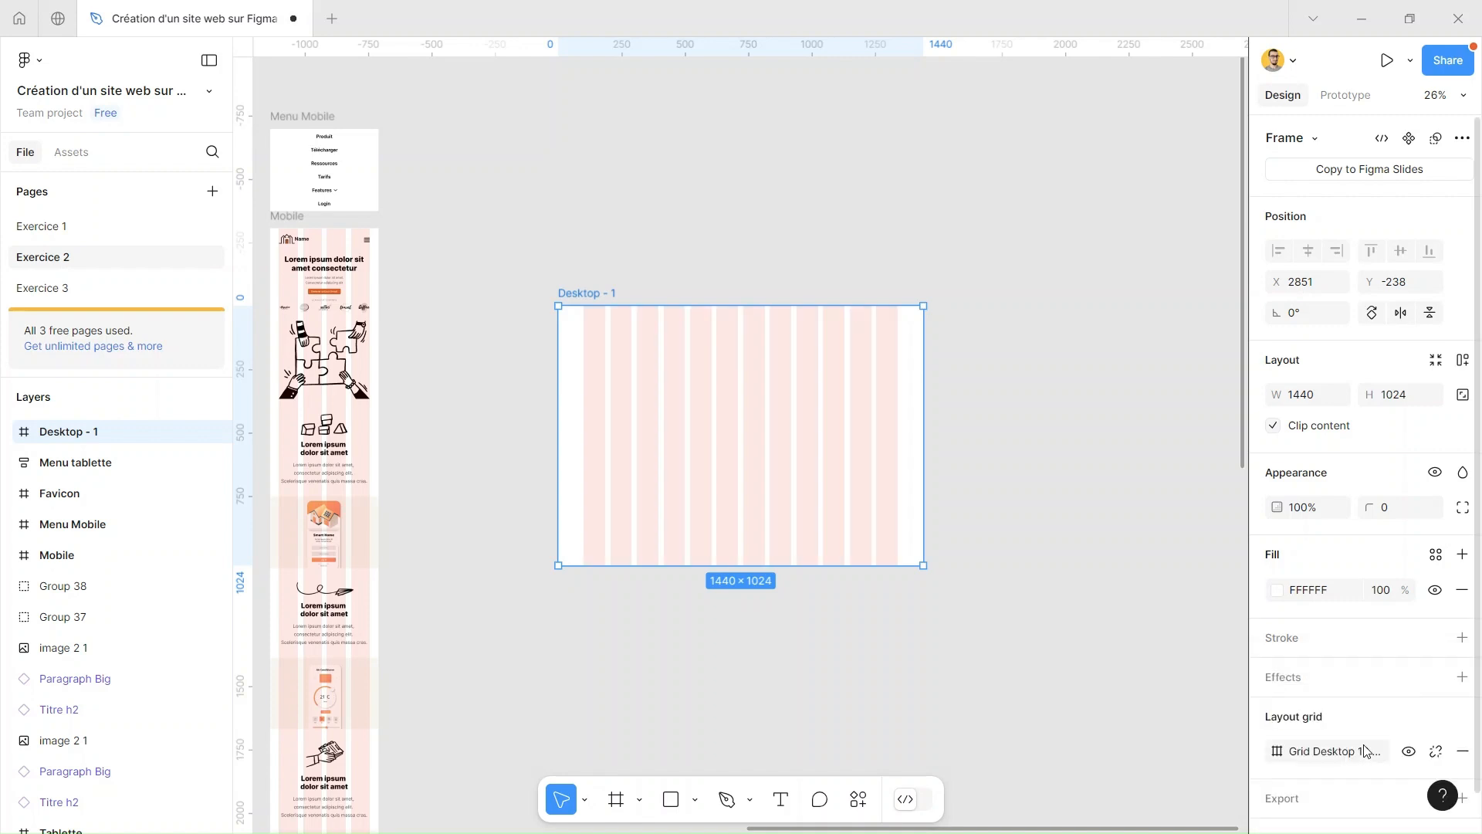
click(1030, 363)
Delete the empty Desktop - 1 test frame from the canvas
scroll(995, 367, down, 1)
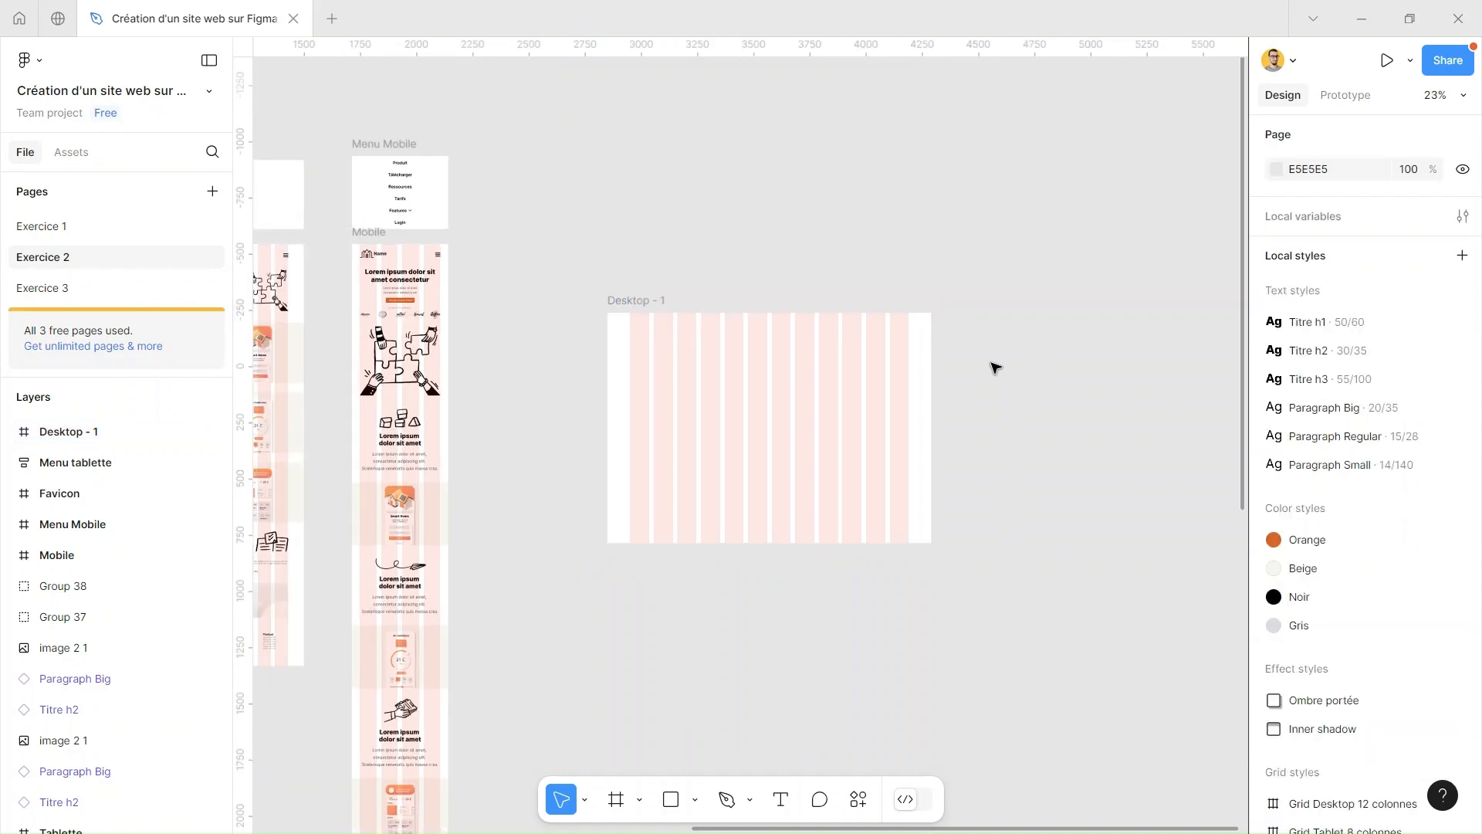
click(633, 301)
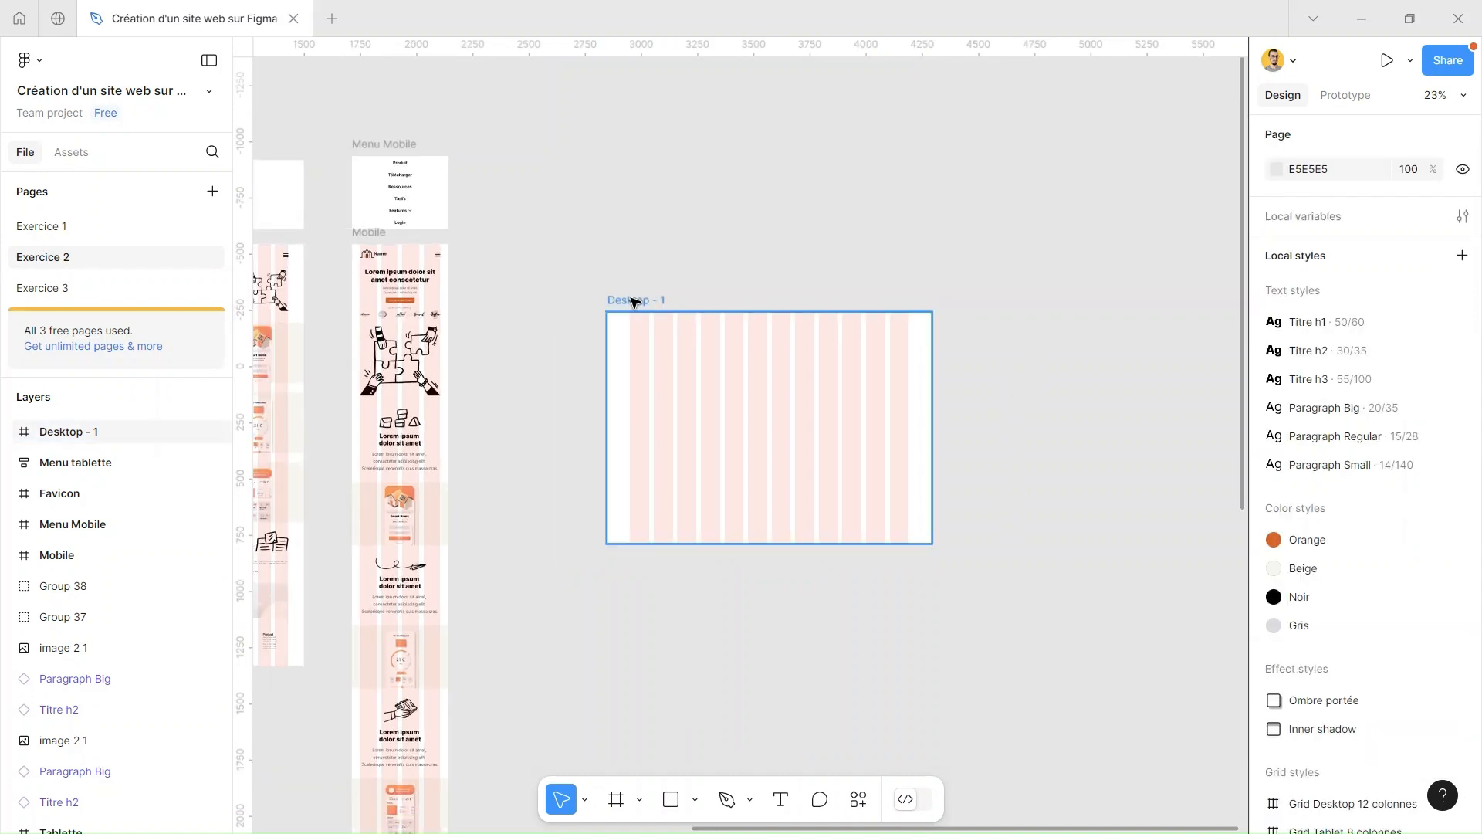
key(Delete)
drag(648, 281, 1041, 257)
drag(939, 276, 1089, 268)
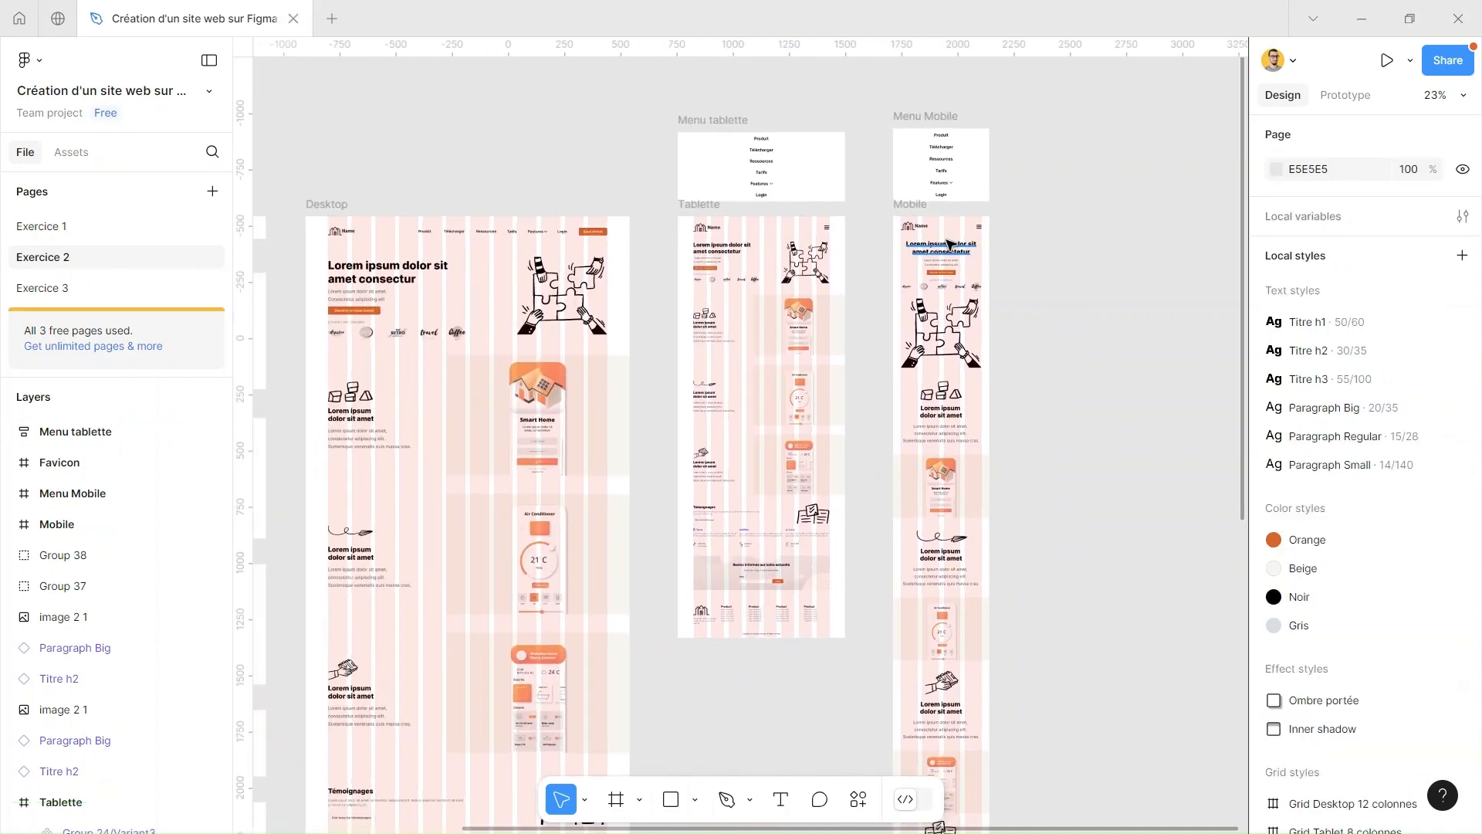
drag(1019, 224, 1098, 265)
mouse_move(767, 188)
mouse_down()
mouse_move(907, 193)
mouse_move(916, 175)
mouse_move(800, 152)
mouse_move(744, 193)
mouse_up()
click(880, 229)
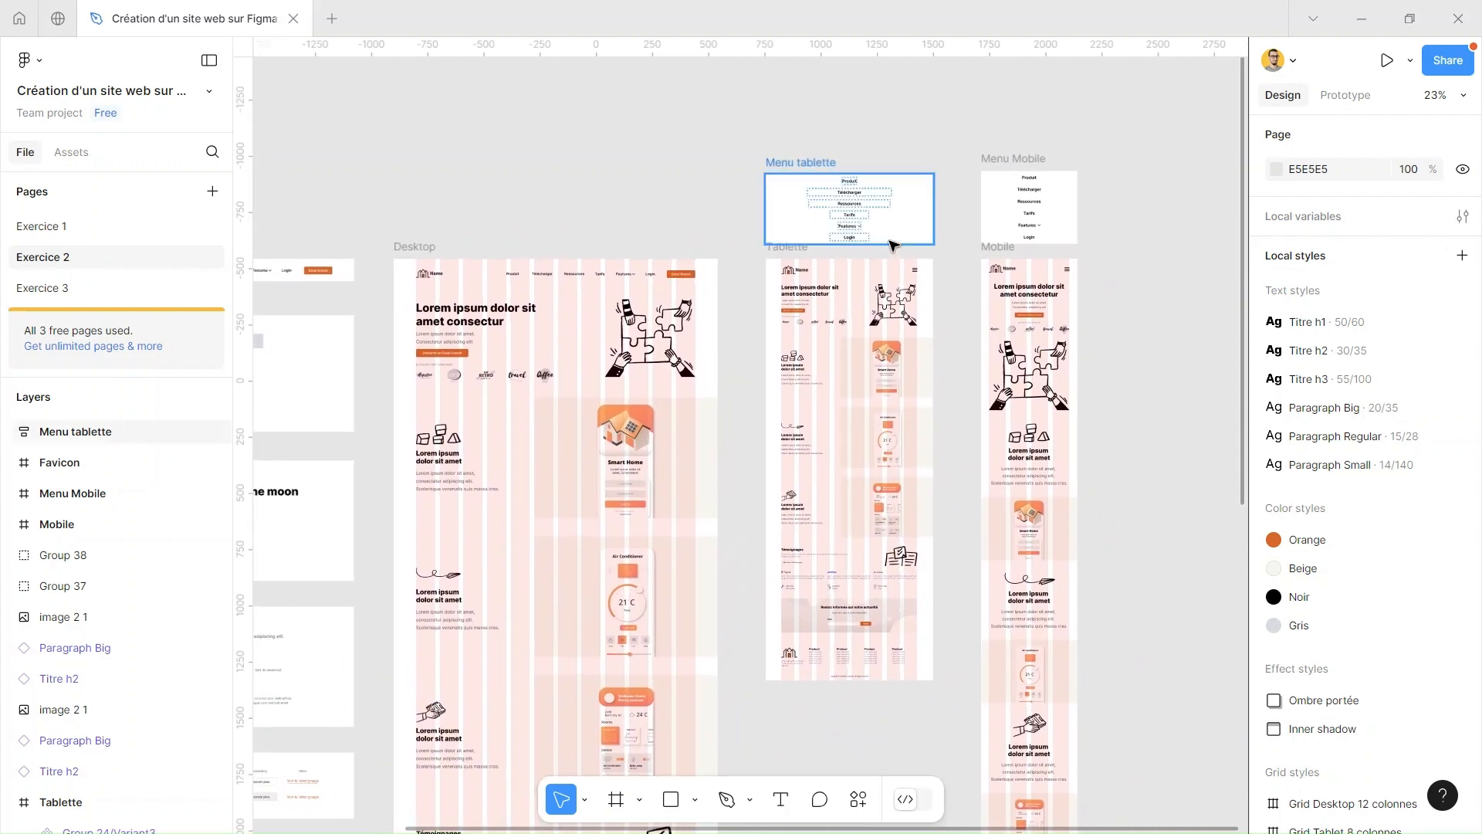
drag(569, 185, 686, 135)
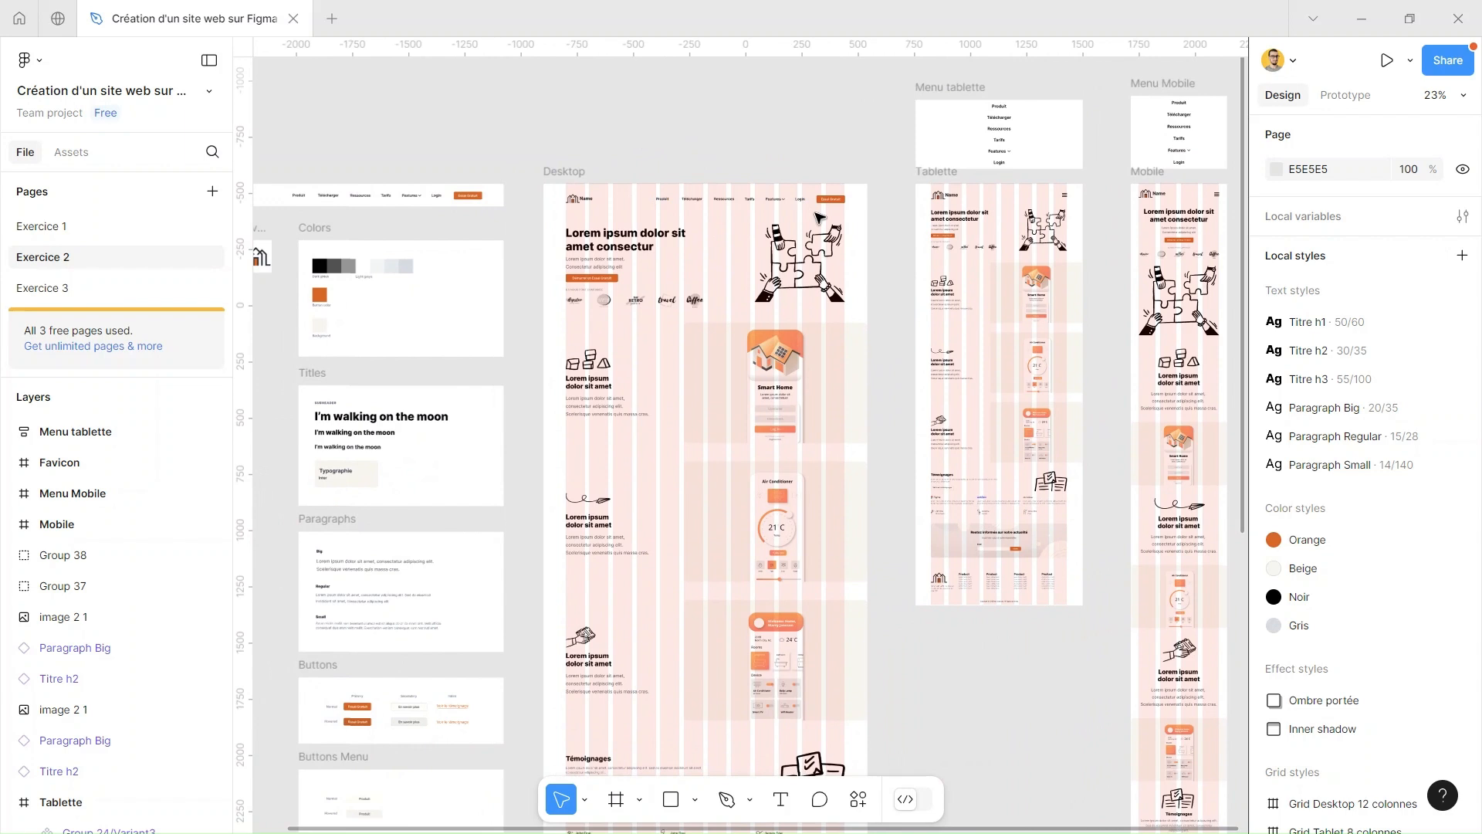